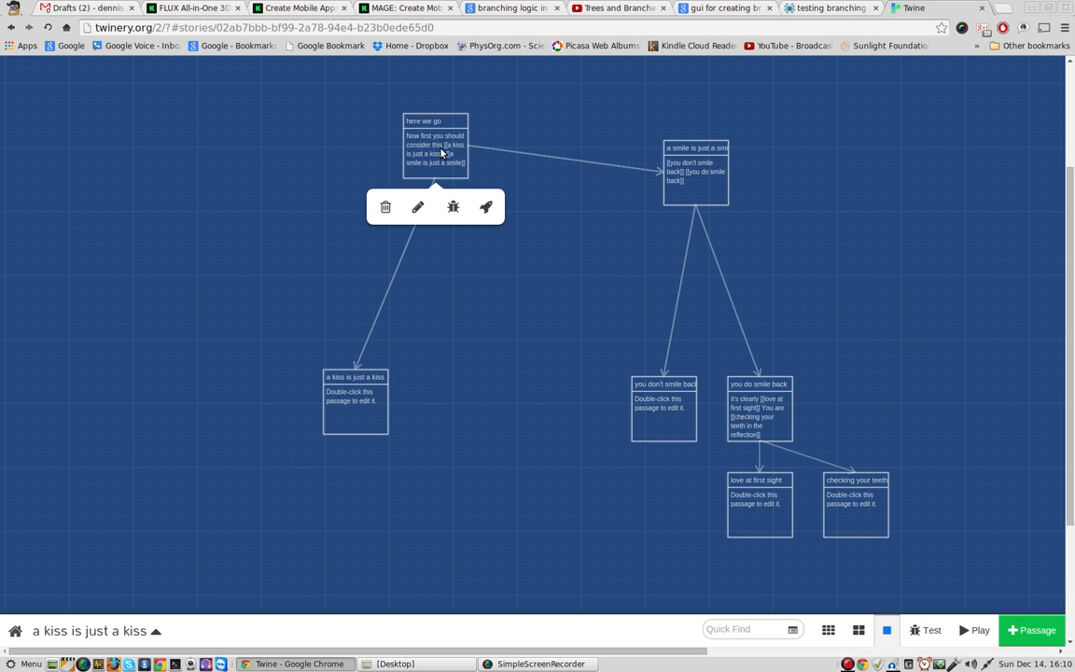
Step: Add the link "[[click on the x will save and close dialog]]" below the existing links in the "here we go" passage
{"action": "double_click", "coordinate": [442, 152]}
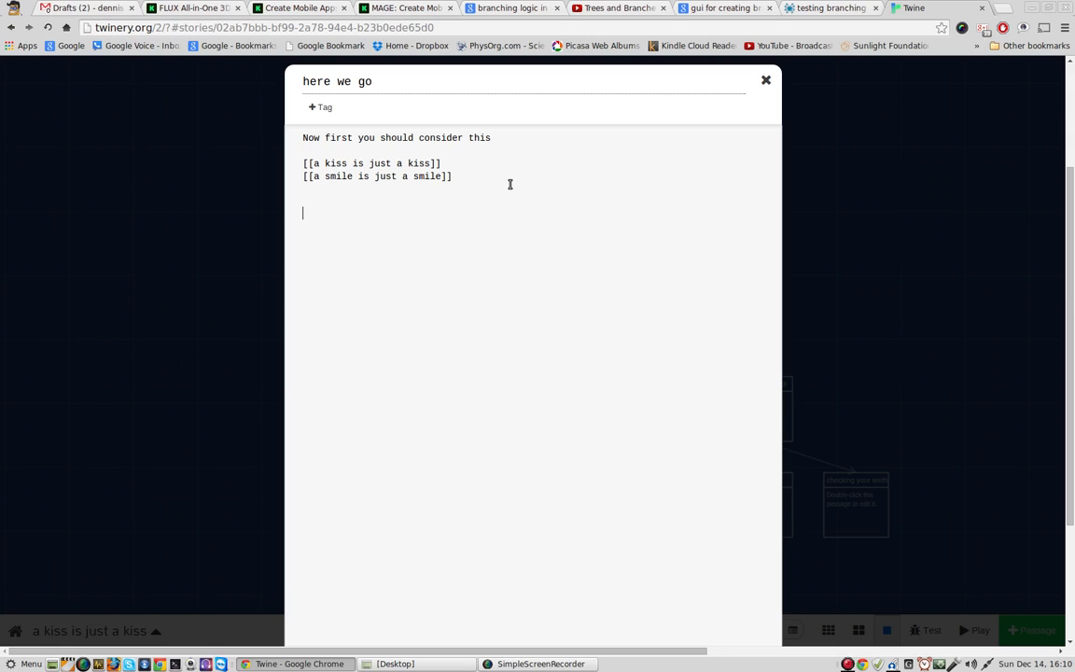
{"action": "type", "text": "[[clicking on the x will save and cl"}
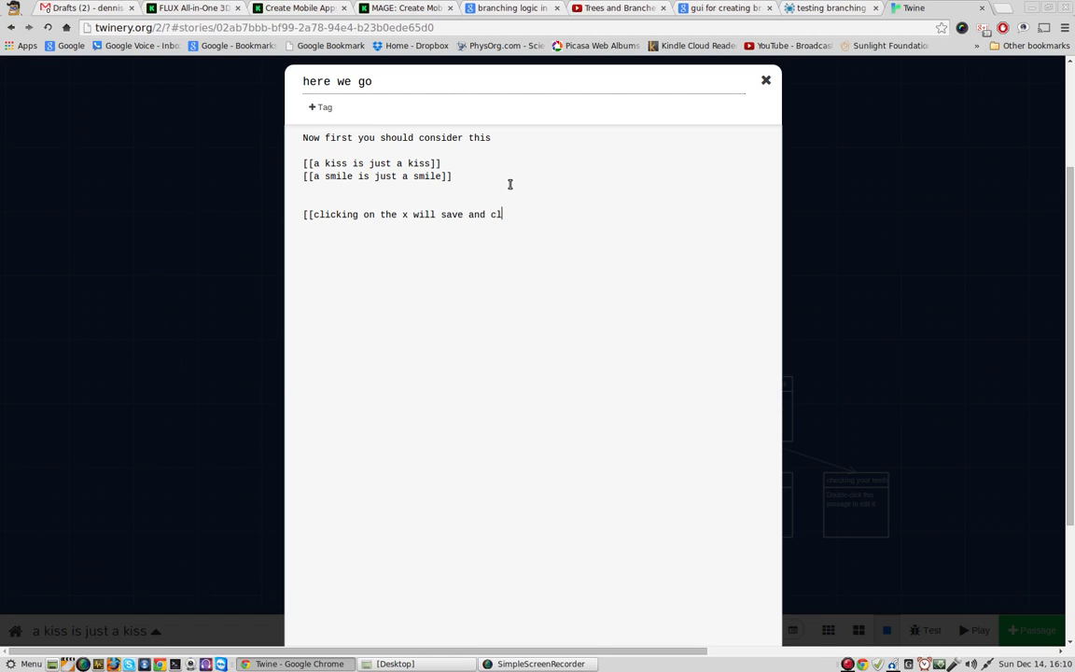
{"action": "type", "text": "ose dialgo"}
{"action": "key", "text": "BackSpace"}
{"action": "key", "text": "BackSpace"}
{"action": "type", "text": "og"}
{"action": "key", "text": "Right"}
{"action": "key", "text": "Right"}
{"action": "key", "text": "Right"}
{"action": "key", "text": "Right"}
{"action": "key", "text": "Right"}
{"action": "key", "text": "Right"}
{"action": "key", "text": "Right"}
{"action": "key", "text": "Right"}
{"action": "key", "text": "BackSpace"}
{"action": "key", "text": "Delete"}
{"action": "key", "text": "Delete"}
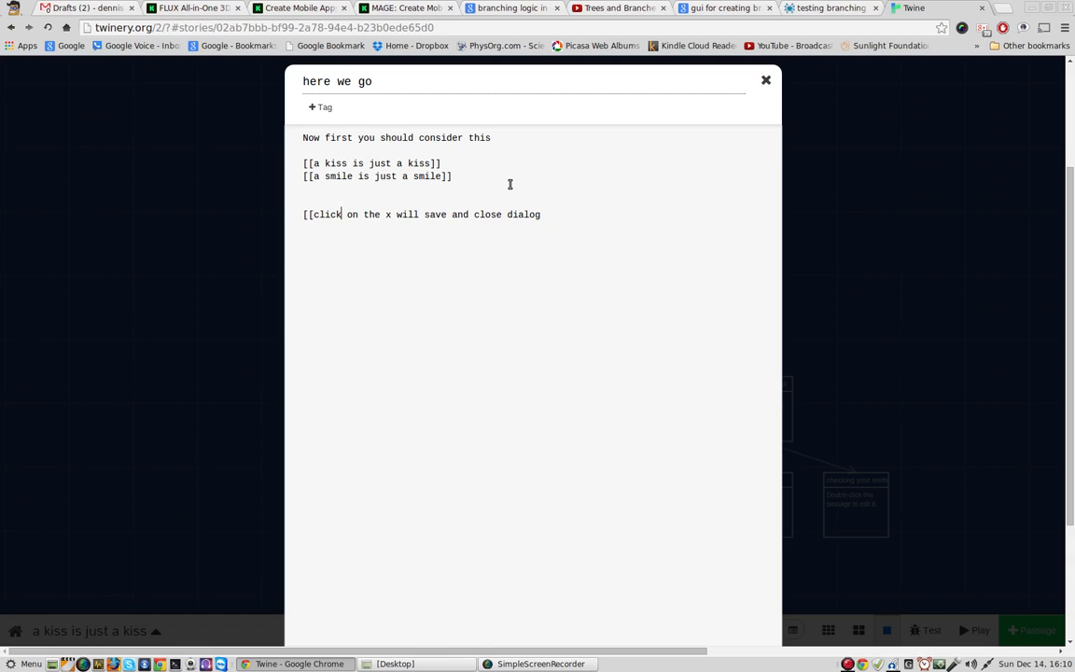
{"action": "key", "text": "End"}
{"action": "type", "text": "]]"}
Step: Add a second new link, "[[text in double brackets creates new nodes]]", on the following line and close the passage editor
{"action": "key", "text": "Return"}
{"action": "type", "text": "[[text in s"}
{"action": "key", "text": "BackSpace"}
{"action": "type", "text": "double brack"}
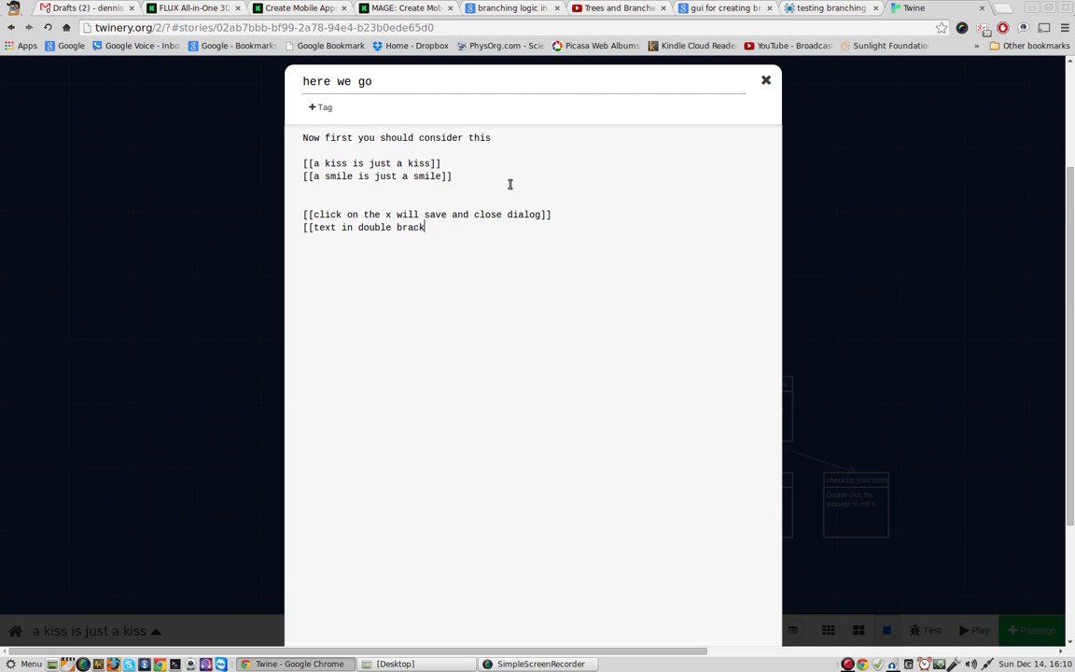
{"action": "type", "text": "ets craates "}
{"action": "type", "text": "new"}
{"action": "type", "text": " di"}
{"action": "key", "text": "BackSpace"}
{"action": "key", "text": "BackSpace"}
{"action": "type", "text": "nod"}
{"action": "key", "text": "BackSpace"}
{"action": "type", "text": "des"}
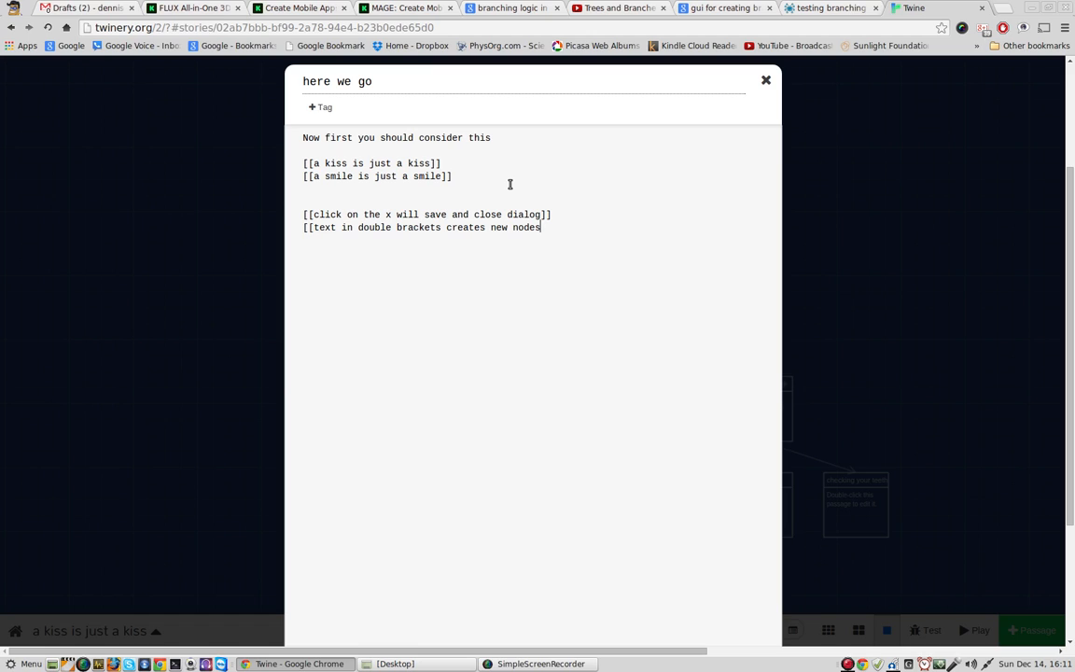
{"action": "type", "text": "]]"}
{"action": "left_click", "coordinate": [767, 82]}
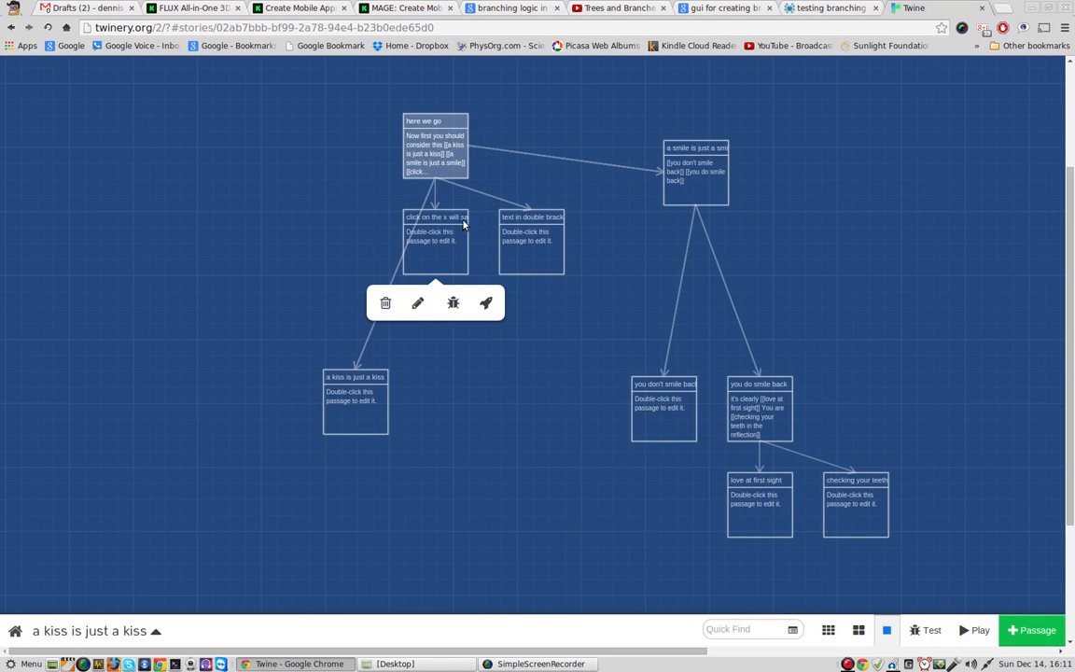
Step: Move the "click on the x will save and close dialog" passage well left of "here we go" and give it the link "[[how do I add images?]]"
{"action": "left_click_drag", "start_coordinate": [439, 223], "coordinate": [194, 211]}
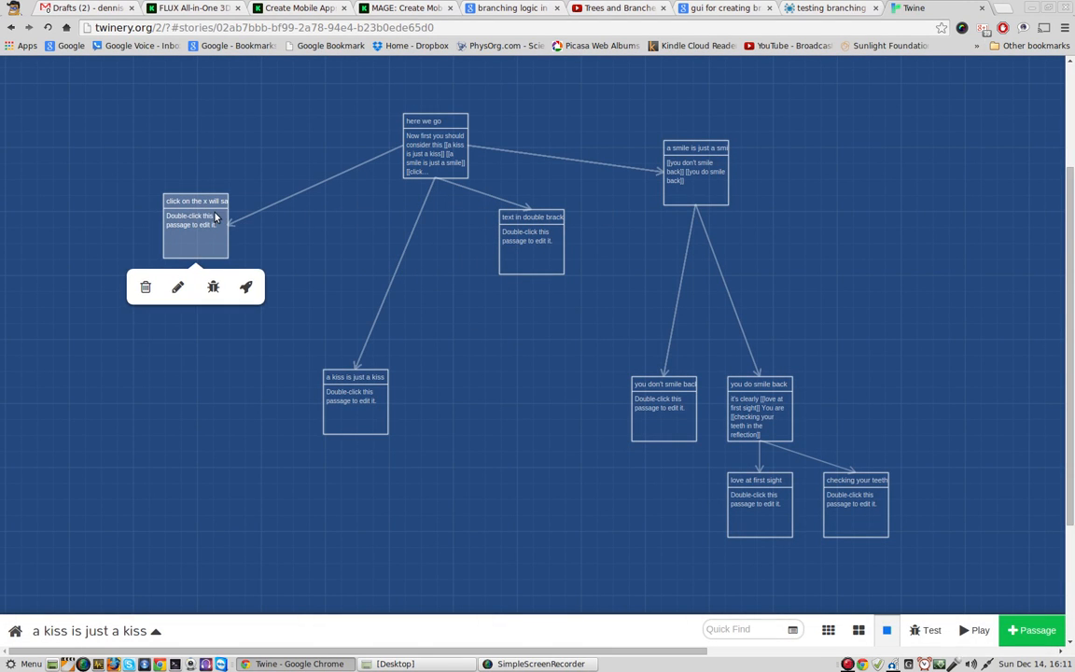
{"action": "double_click", "coordinate": [207, 203]}
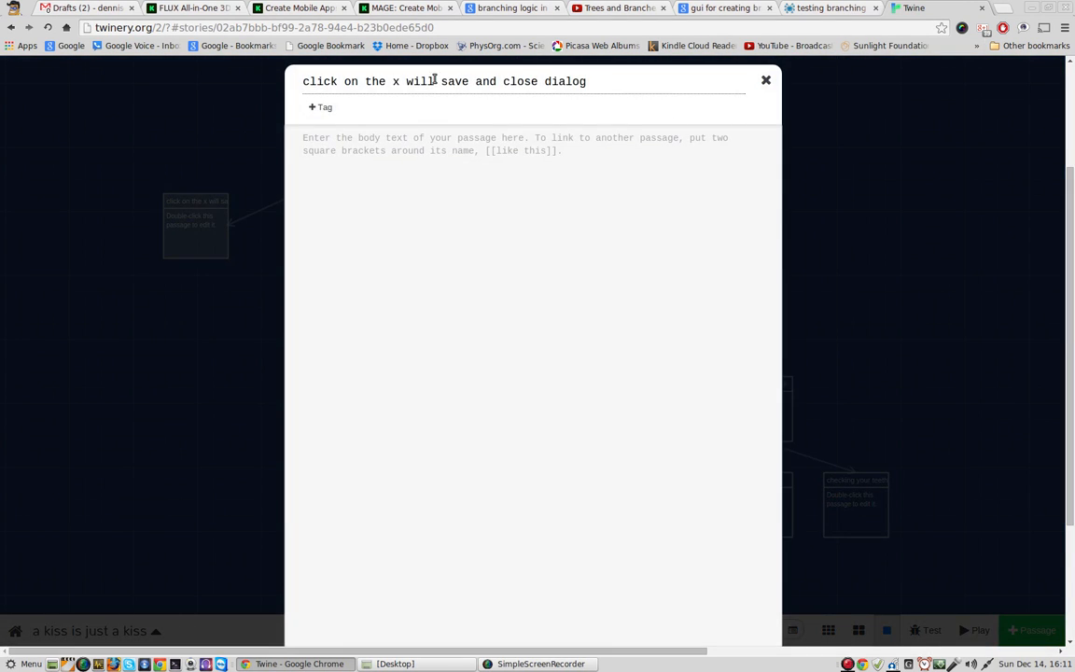
{"action": "type", "text": "no"}
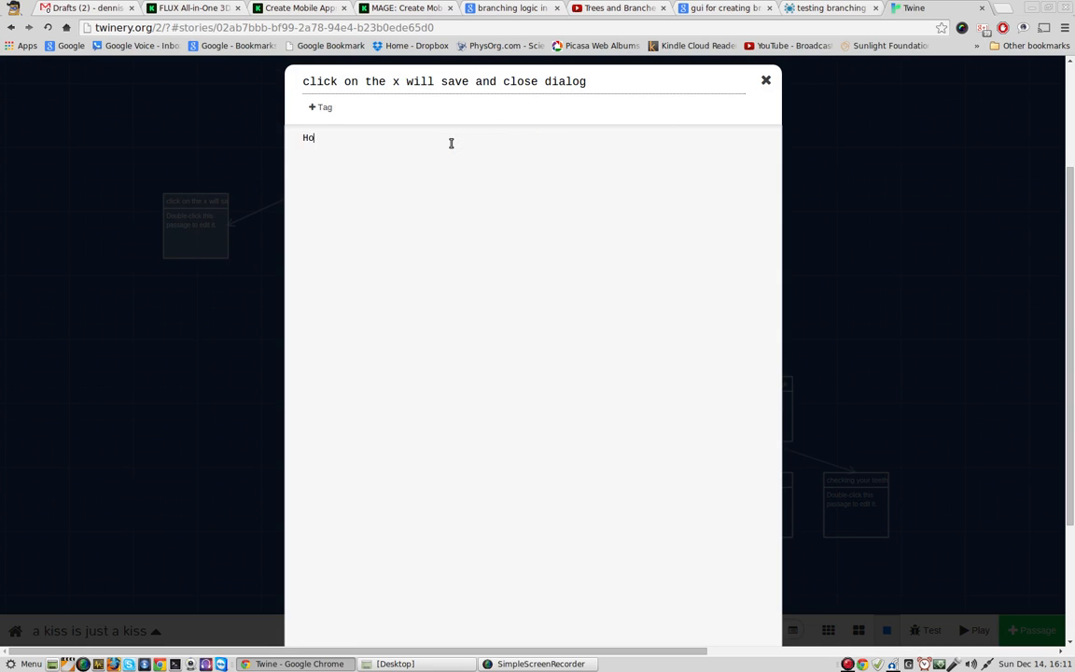
{"action": "key", "text": "BackSpace"}
{"action": "key", "text": "BackSpace"}
{"action": "type", "text": "[[how do I add e"}
{"action": "key", "text": "BackSpace"}
{"action": "type", "text": "images?]]"}
{"action": "left_click", "coordinate": [766, 82]}
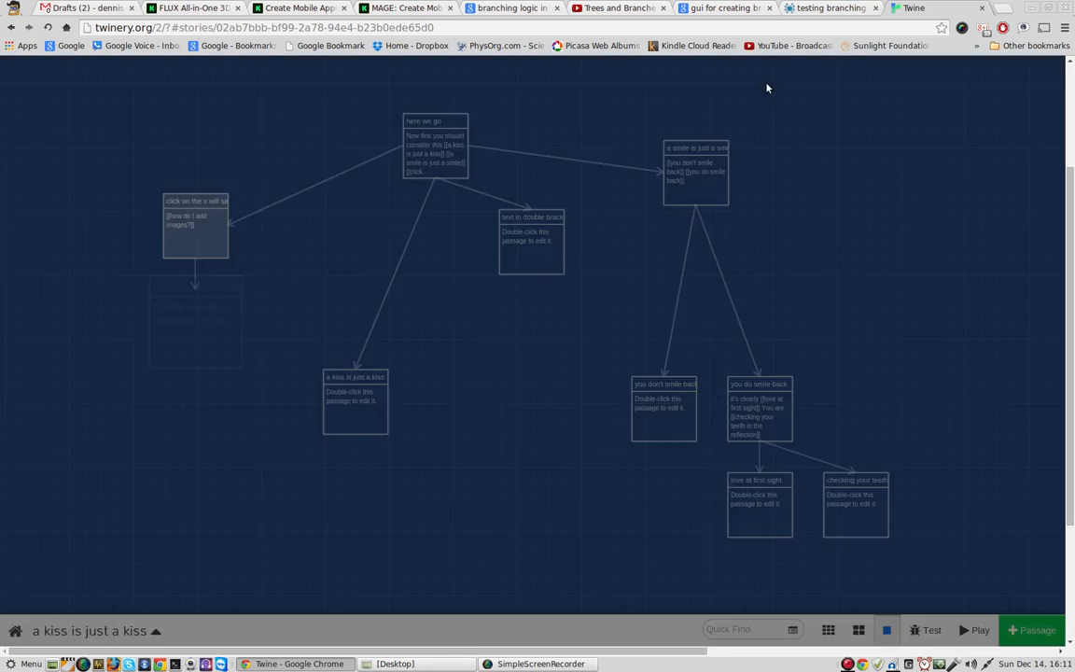
Step: Write the link "[[questions]]" in the "how do I add images?" passage and close it
{"action": "mouse_move", "coordinate": [187, 330]}
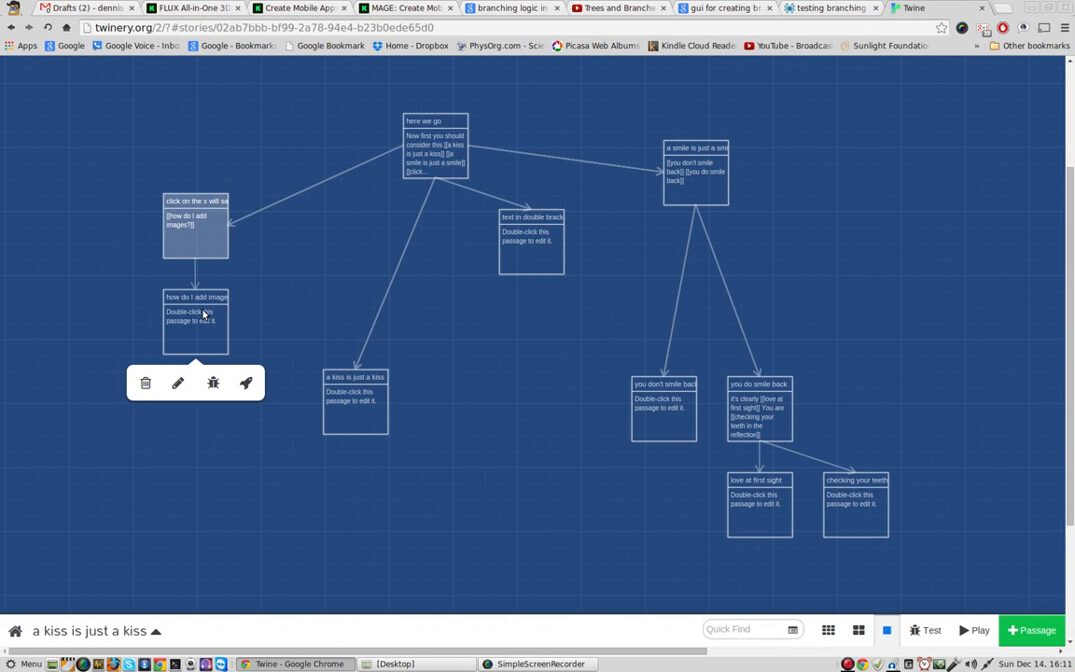
{"action": "double_click", "coordinate": [205, 313]}
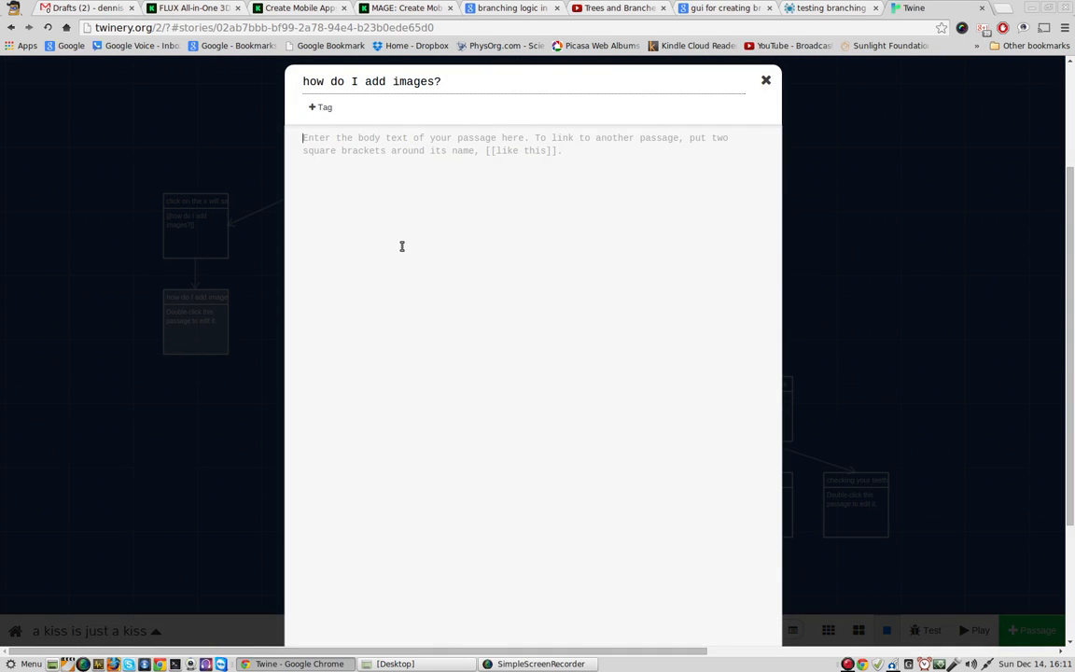
{"action": "type", "text": "[[questions"}
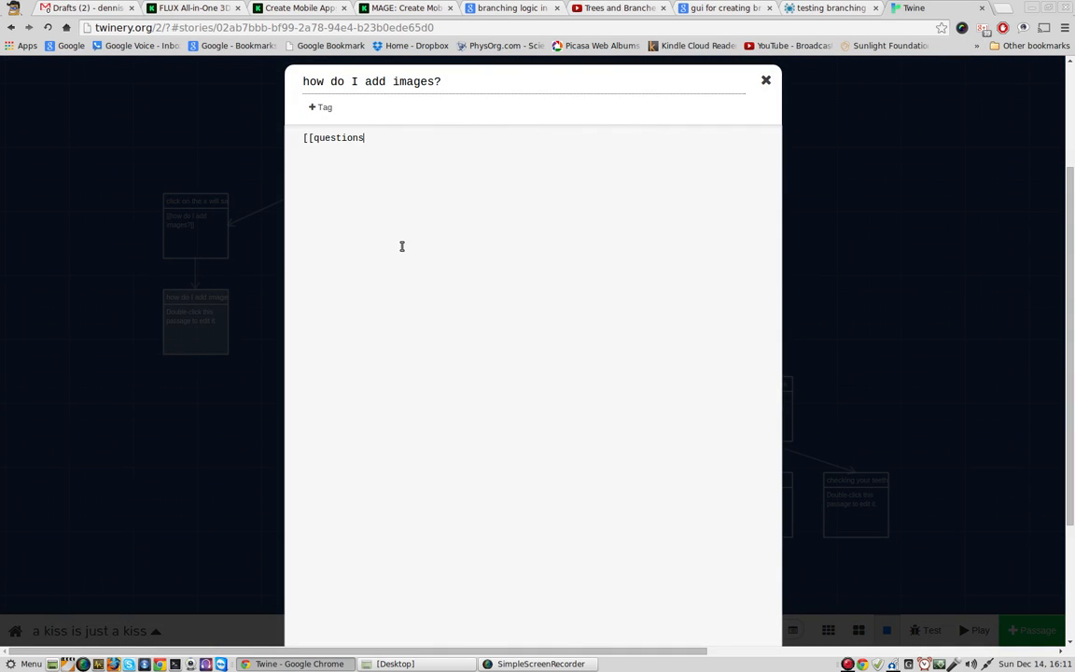
{"action": "type", "text": "]]"}
{"action": "left_click", "coordinate": [766, 81]}
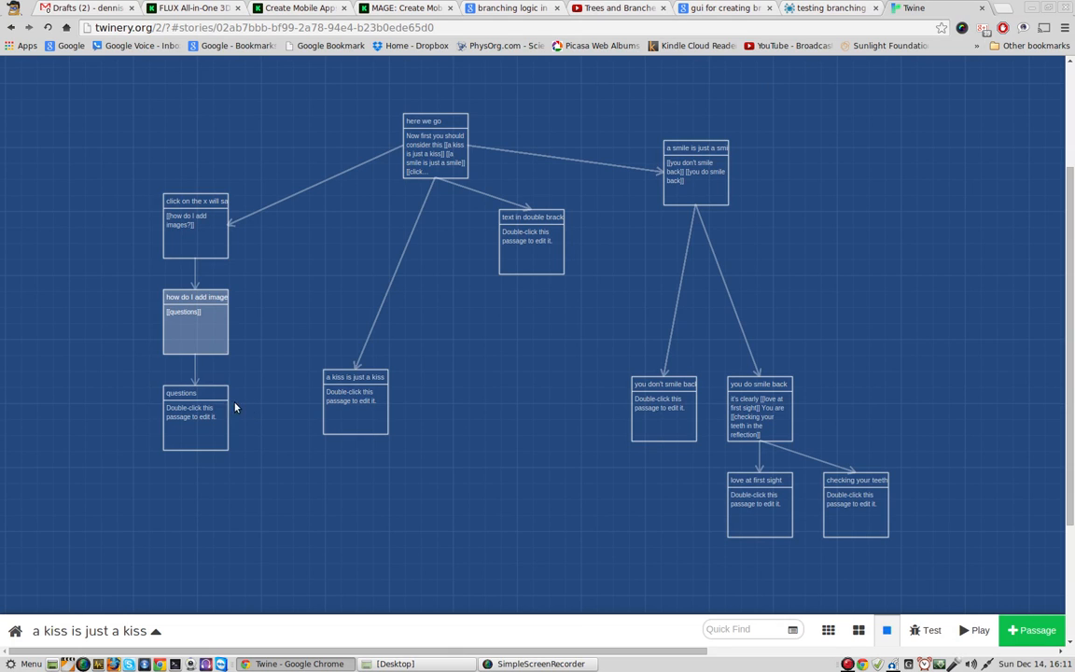
Step: Begin a second link with "[[" in the "click on the x will save and close dialog" passage and tag the passage "questions"
{"action": "mouse_move", "coordinate": [206, 422]}
{"action": "mouse_move", "coordinate": [201, 246]}
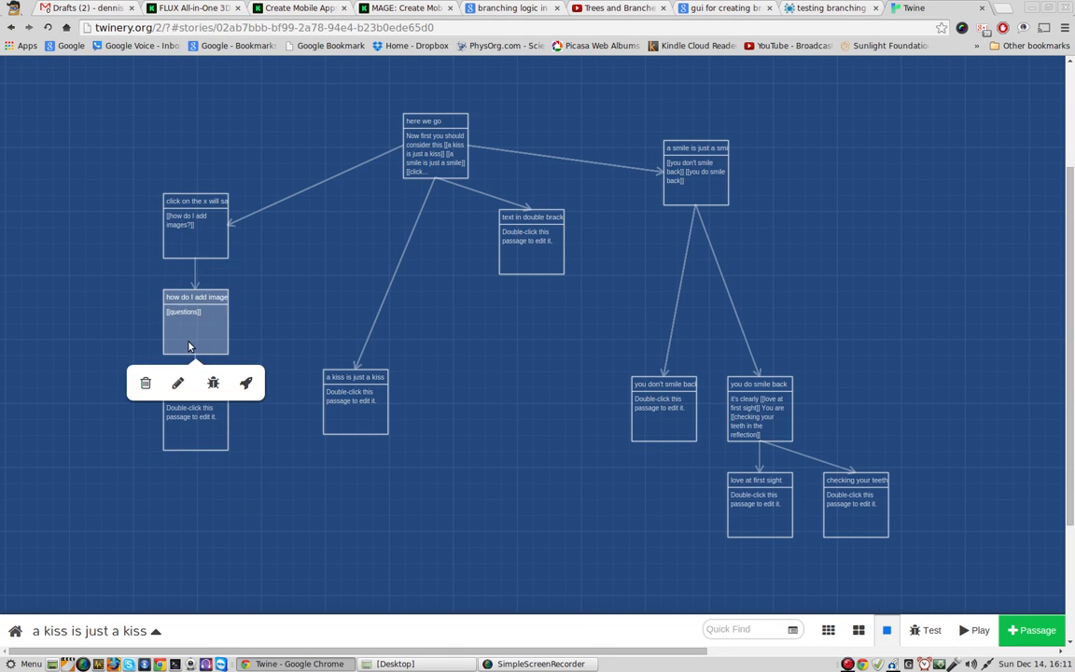
{"action": "double_click", "coordinate": [195, 224]}
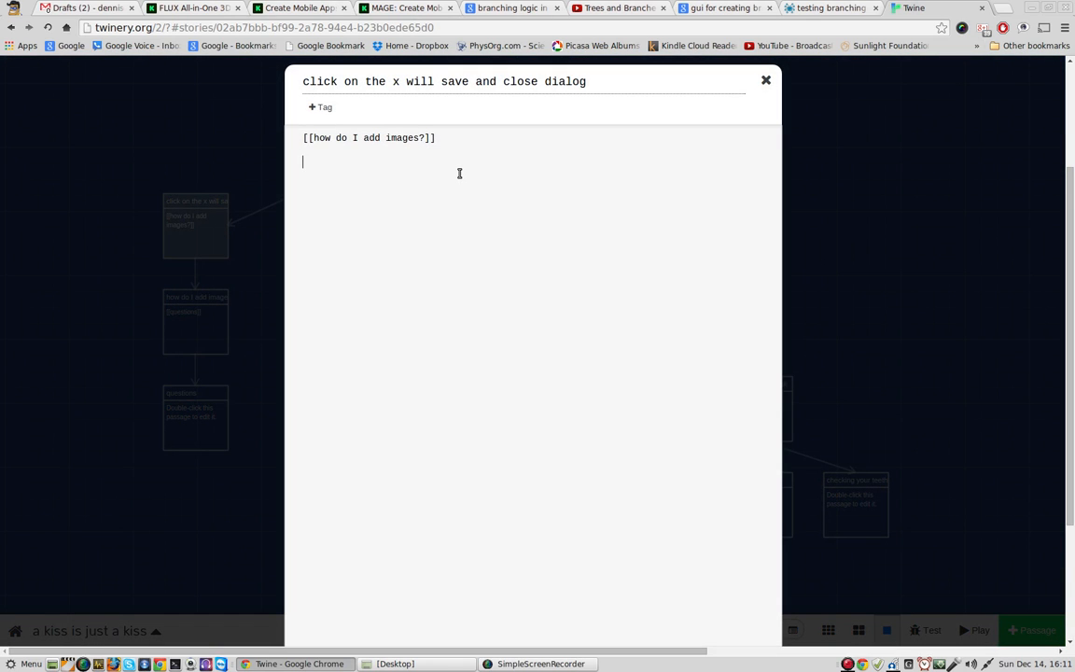
{"action": "type", "text": "[["}
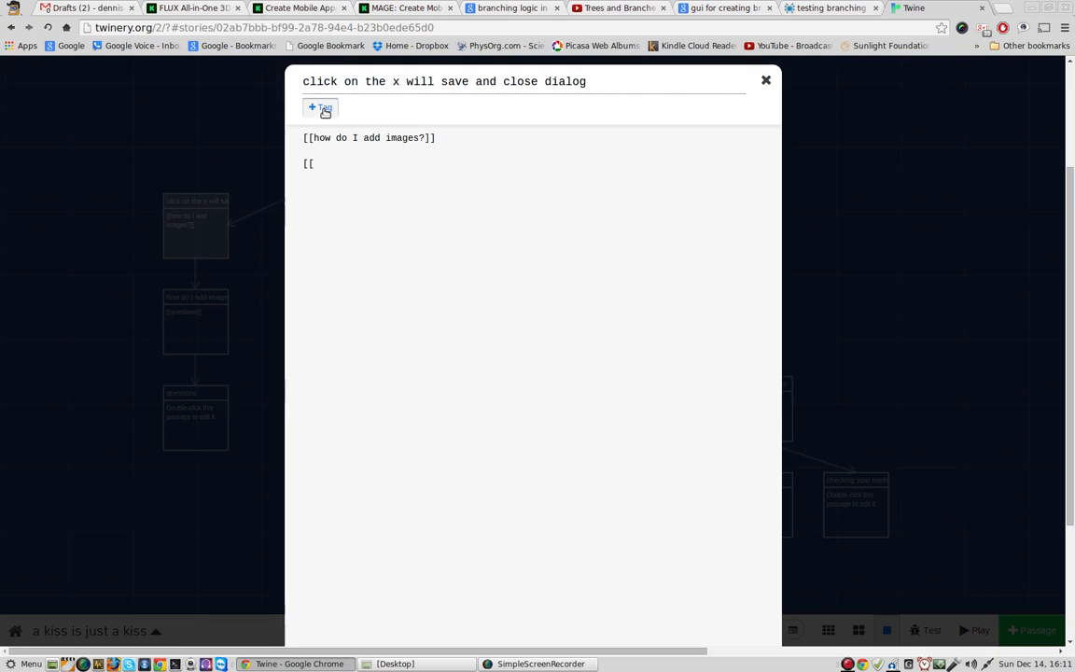
{"action": "left_click", "coordinate": [325, 111]}
{"action": "type", "text": "questions"}
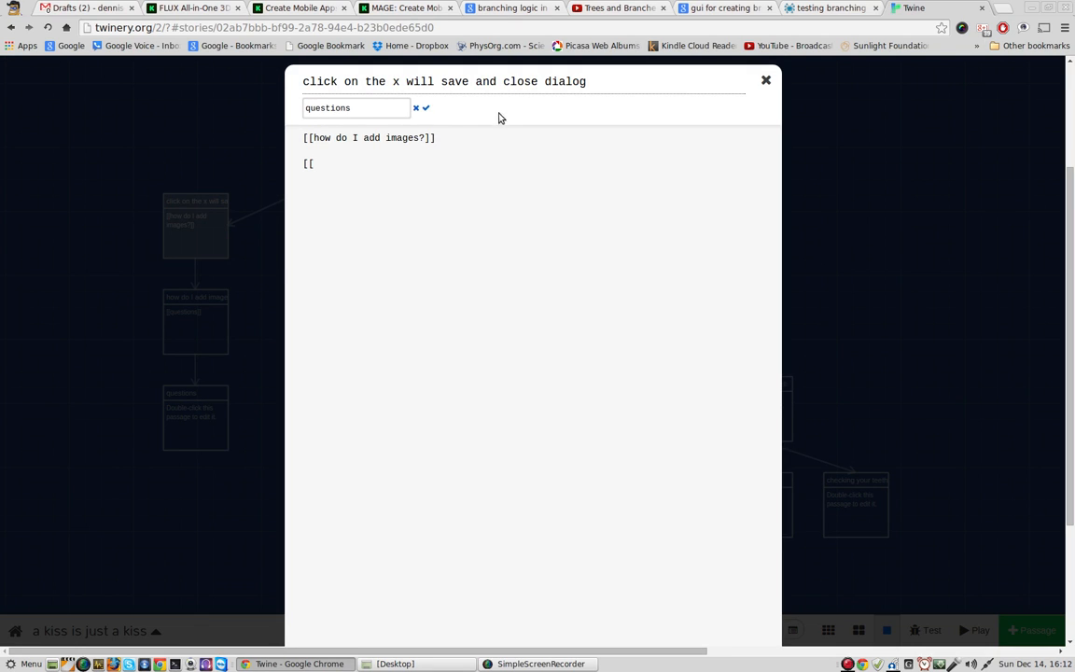
{"action": "left_click", "coordinate": [425, 108]}
Step: Complete the started link as "[[questions]]" and close the passage editor
{"action": "type", "text": "questions"}
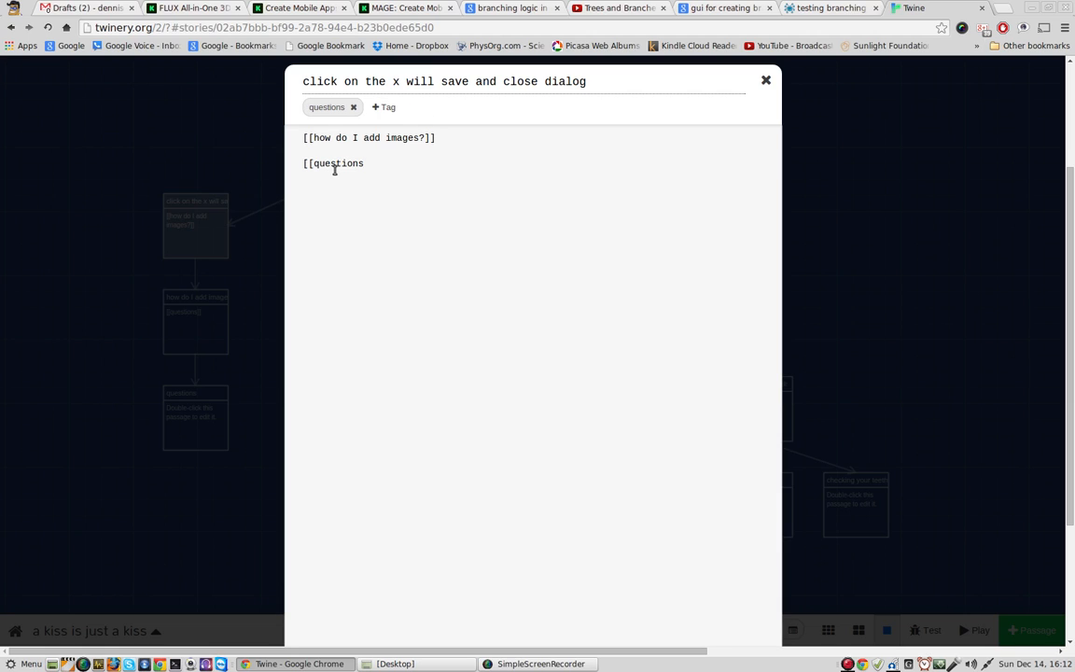
{"action": "type", "text": "]]"}
{"action": "left_click", "coordinate": [765, 82]}
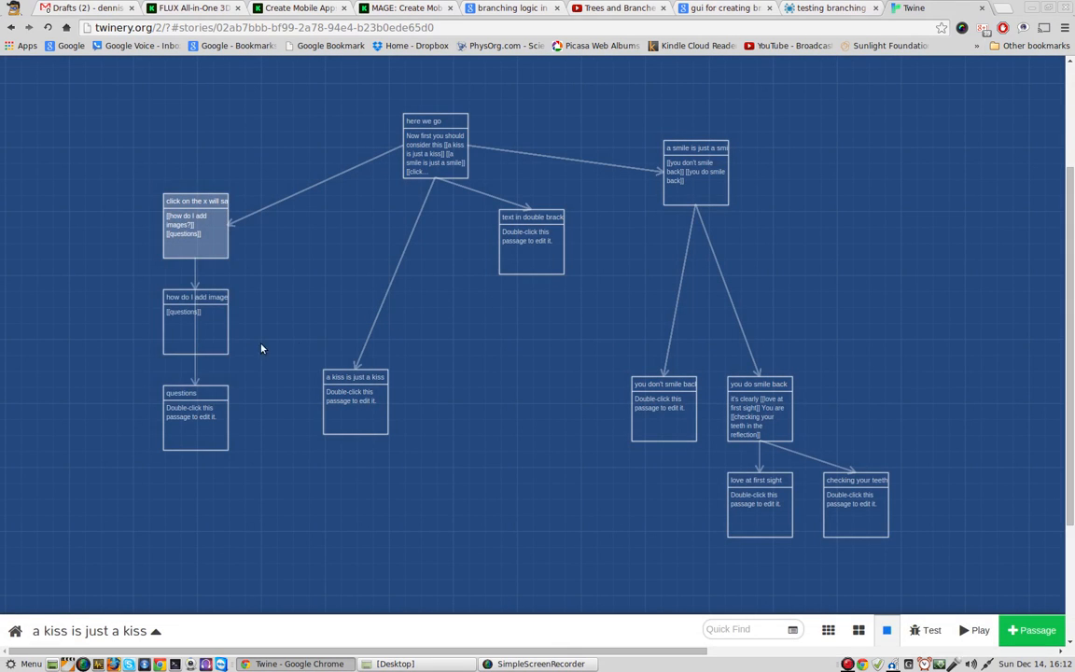
Step: Spread out the map: move "how do I add images?" to the right, and its parent and "questions" passages to the left
{"action": "left_click_drag", "start_coordinate": [227, 331], "coordinate": [312, 331]}
{"action": "mouse_move", "coordinate": [197, 249]}
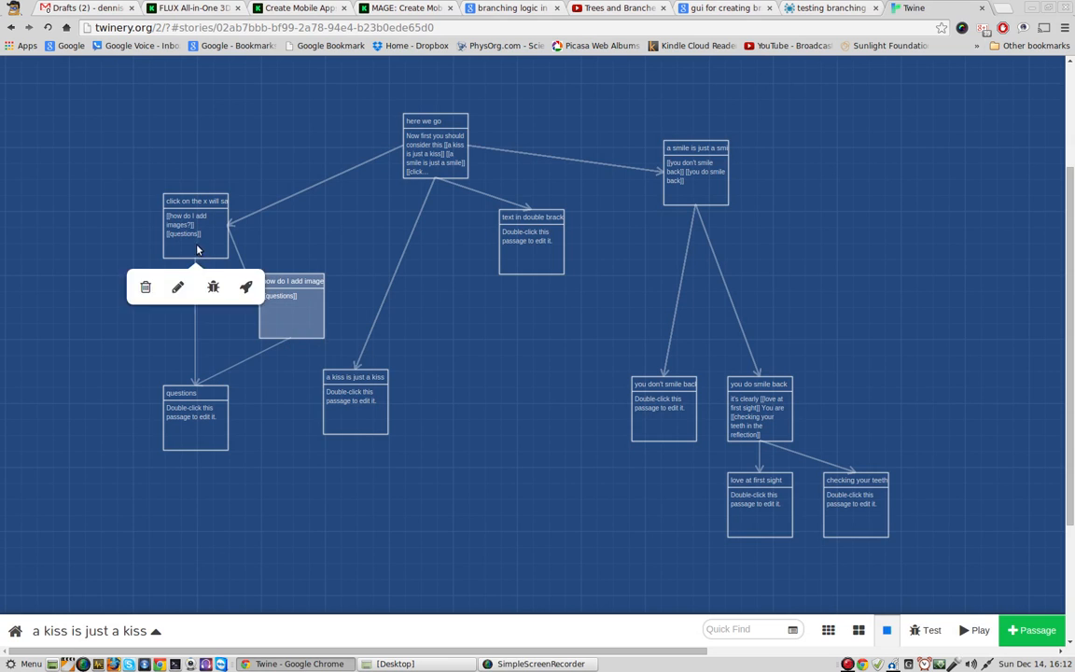
{"action": "left_click_drag", "start_coordinate": [197, 249], "coordinate": [133, 232]}
{"action": "left_click_drag", "start_coordinate": [199, 428], "coordinate": [135, 412]}
{"action": "mouse_move", "coordinate": [293, 317]}
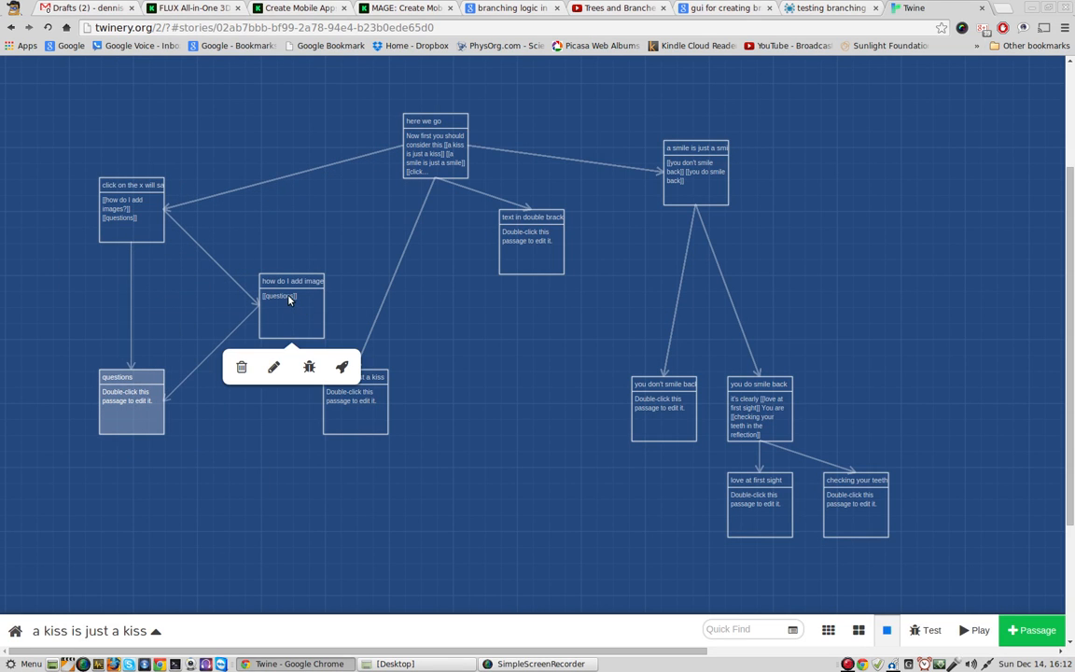
Step: Review the contents of the "how do I add images?" passage and close it
{"action": "double_click", "coordinate": [293, 305]}
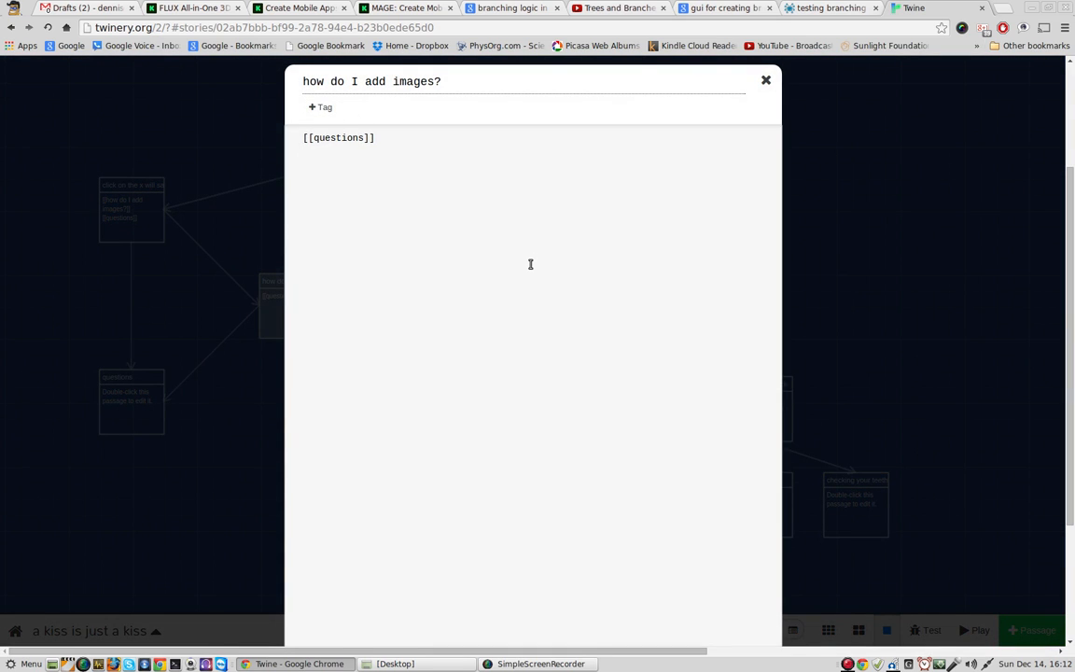
{"action": "left_click", "coordinate": [765, 81]}
{"action": "mouse_move", "coordinate": [268, 340]}
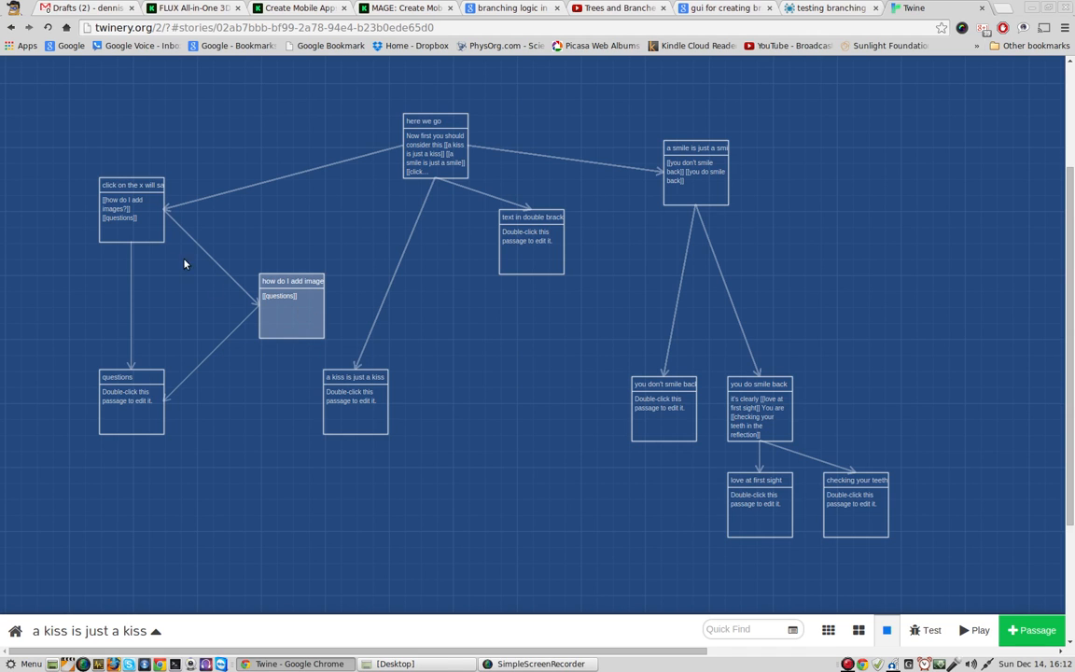
Step: Write the link "[[how do I test the story]]" in the "questions" passage and close it
{"action": "left_click", "coordinate": [134, 424]}
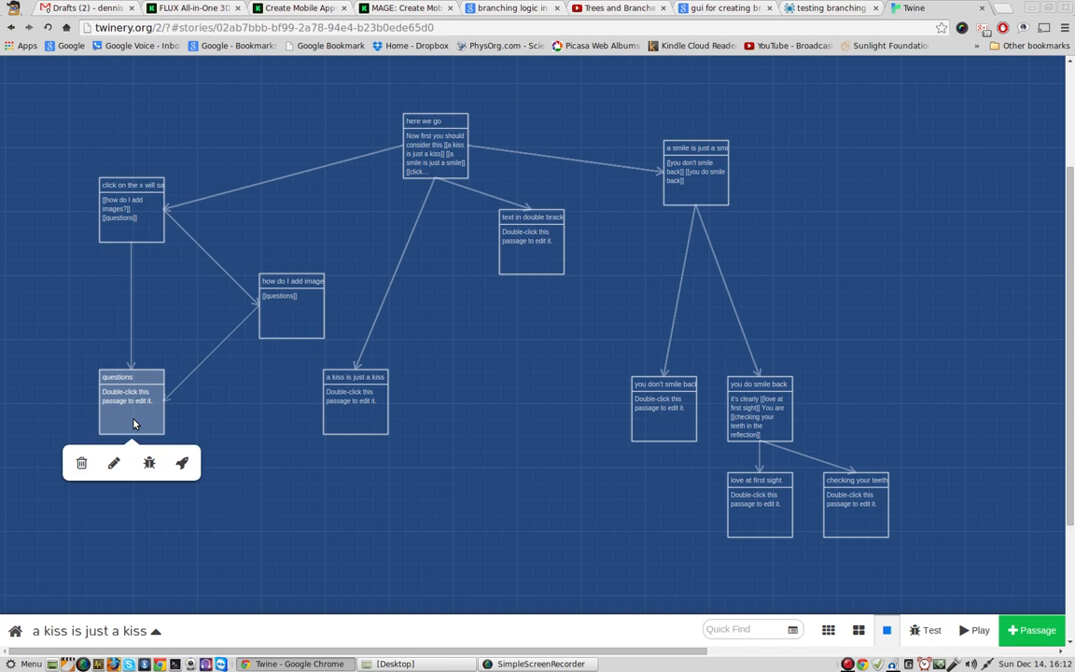
{"action": "double_click", "coordinate": [135, 419]}
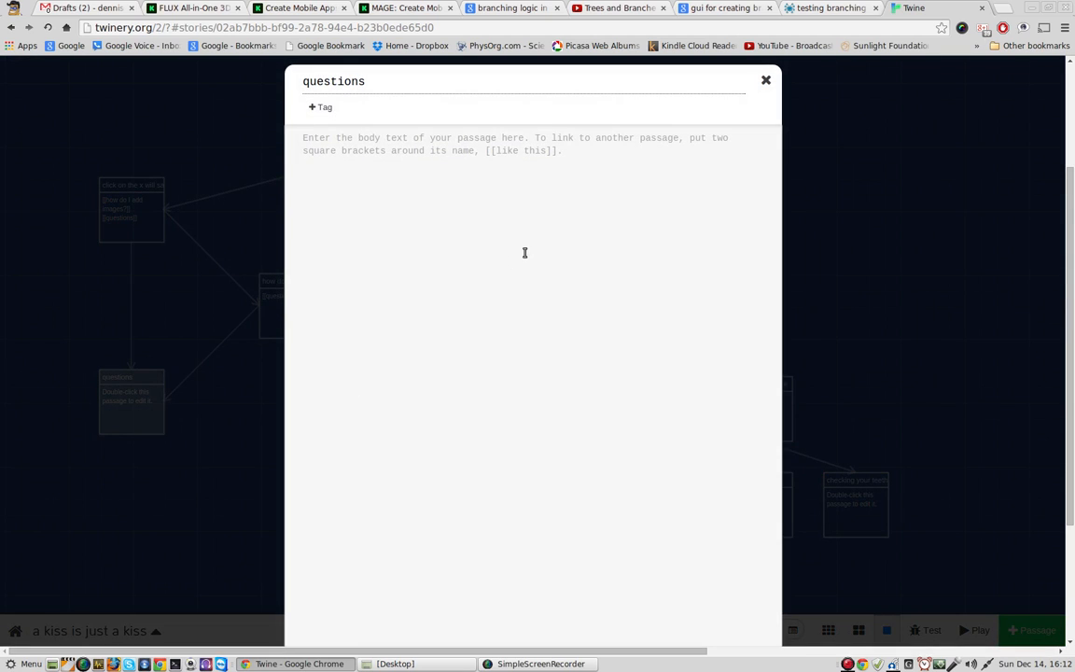
{"action": "type", "text": "[[how do"}
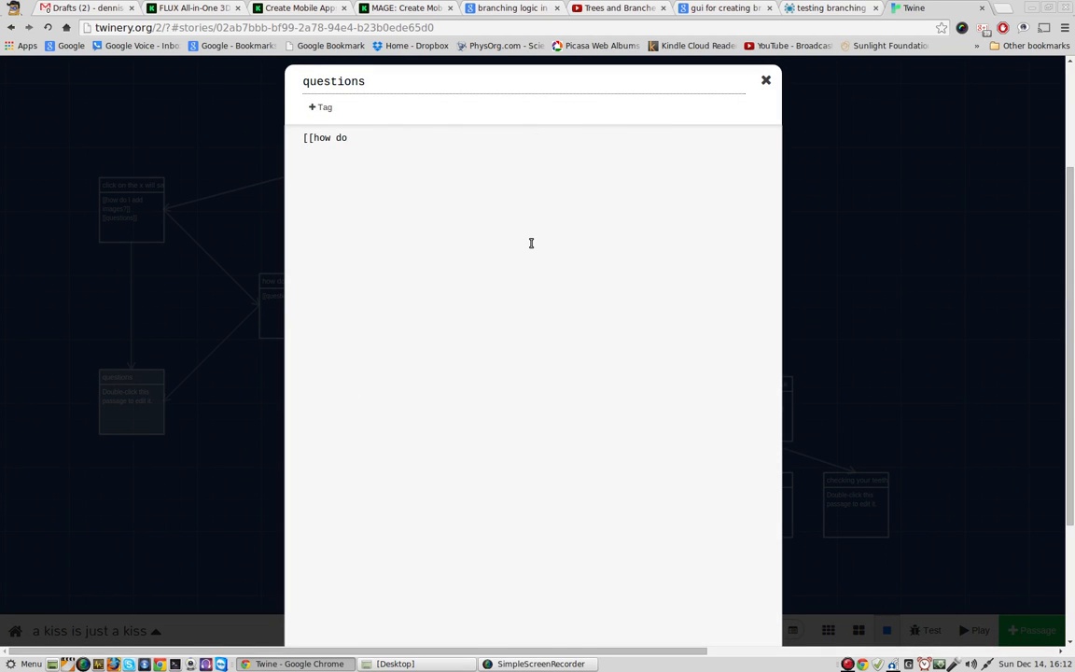
{"action": "type", "text": " I test the stori"}
{"action": "left_click", "coordinate": [766, 81]}
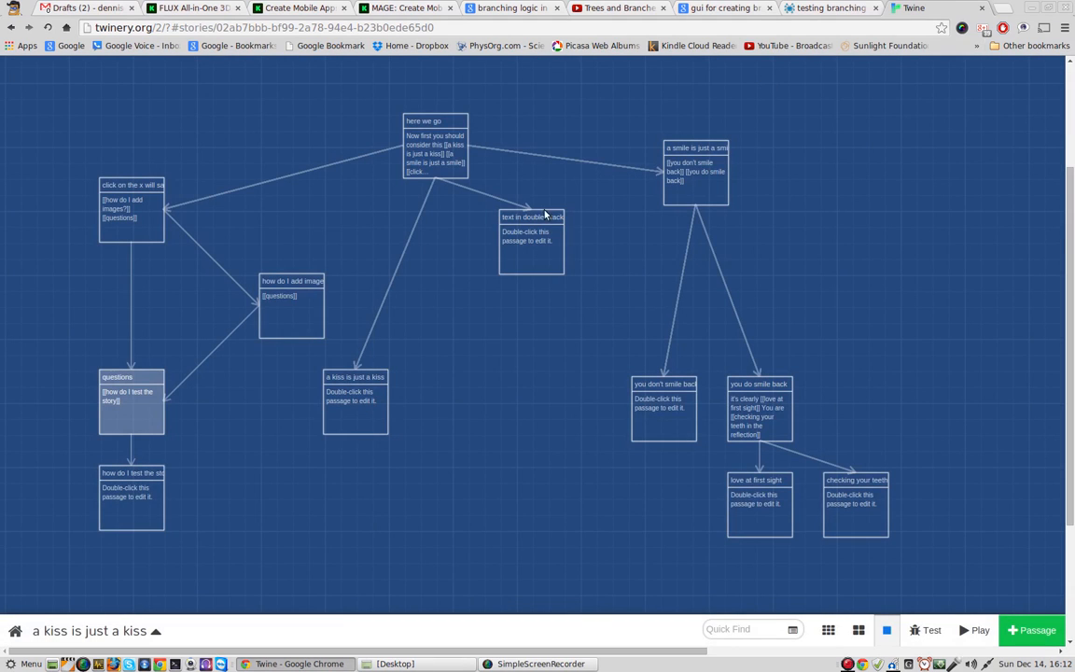
Step: Enter "click play on the bottom right..." as the body of the "how do I test the story" passage
{"action": "mouse_move", "coordinate": [131, 497]}
{"action": "double_click", "coordinate": [131, 495]}
{"action": "type", "text": "click ;"}
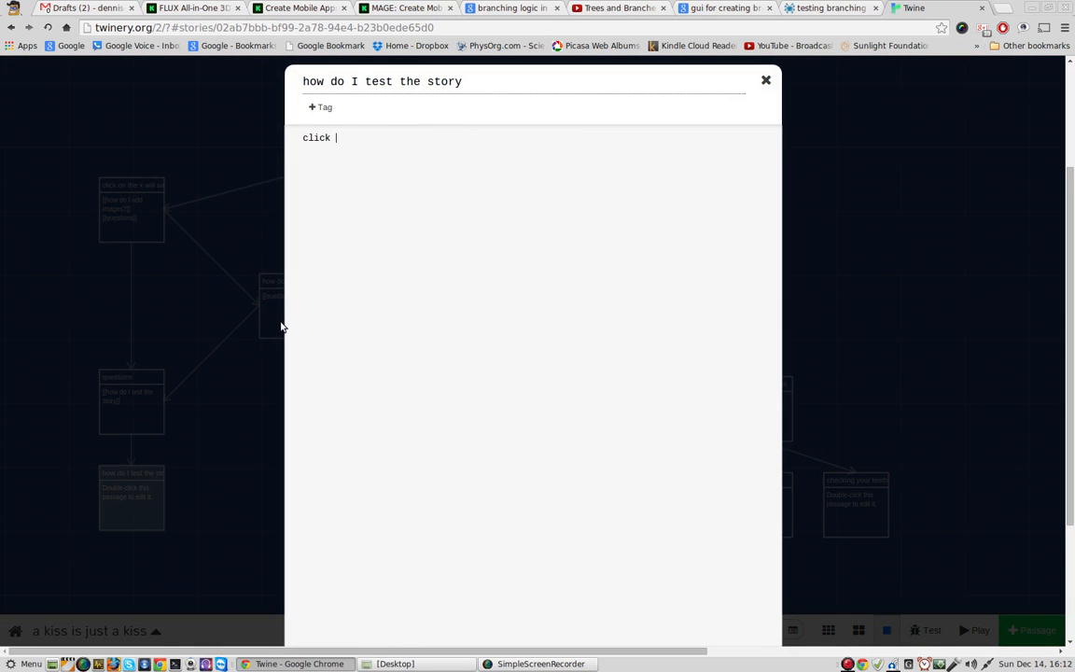
{"action": "type", "text": ".l"}
{"action": "key", "text": "BackSpace"}
{"action": "key", "text": "BackSpace"}
{"action": "type", "text": ".l"}
{"action": "key", "text": "BackSpace"}
{"action": "key", "text": "BackSpace"}
{"action": "key", "text": "BackSpace"}
{"action": "type", "text": "play on the bottom right"}
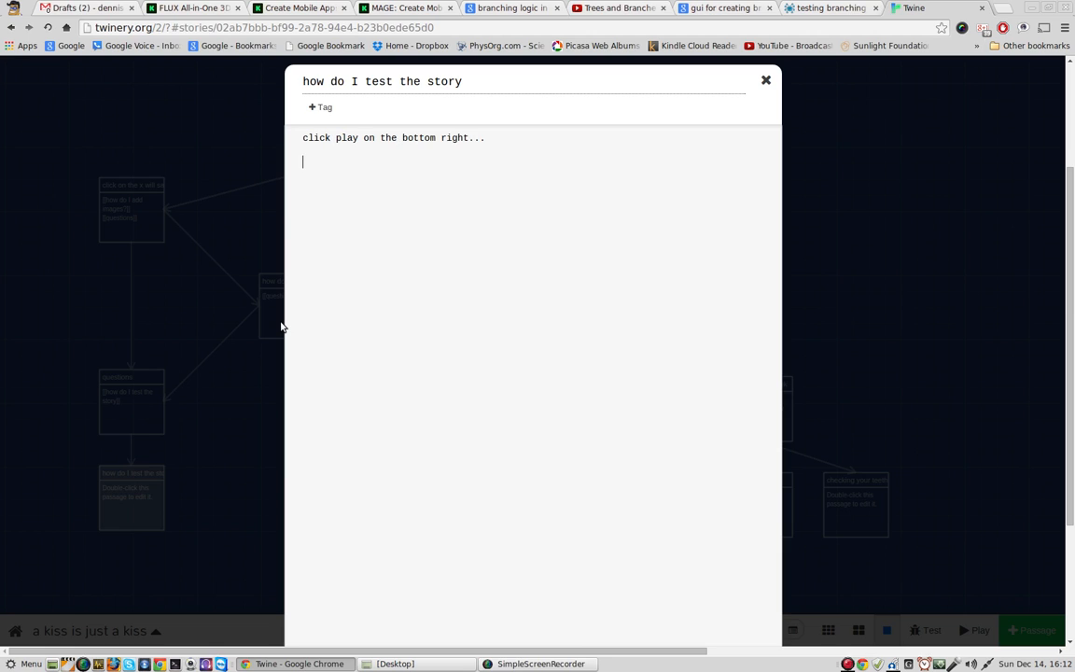
{"action": "type", "text": "..."}
Step: Add the link "[[wishlist]]" after a blank line below the play instruction and close the passage
{"action": "key", "text": "Return"}
{"action": "key", "text": "Return"}
{"action": "type", "text": "[[wishlist]]"}
{"action": "left_click", "coordinate": [765, 80]}
Step: Write "existing nodes come up as I start to type the" in the "wishlist" passage
{"action": "double_click", "coordinate": [137, 591]}
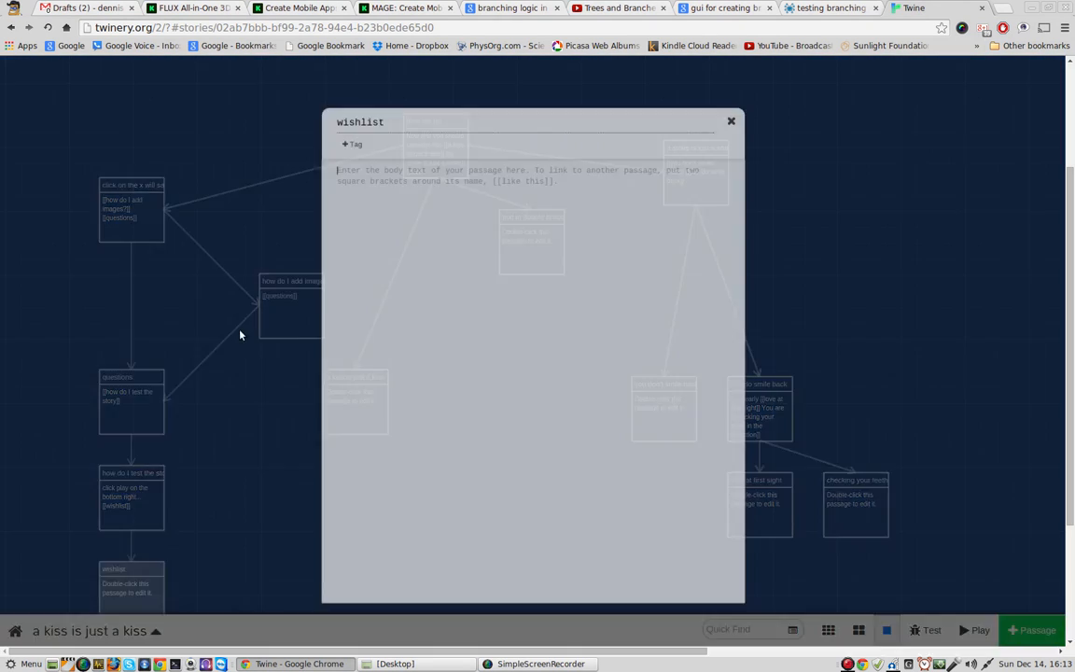
{"action": "type", "text": "exi"}
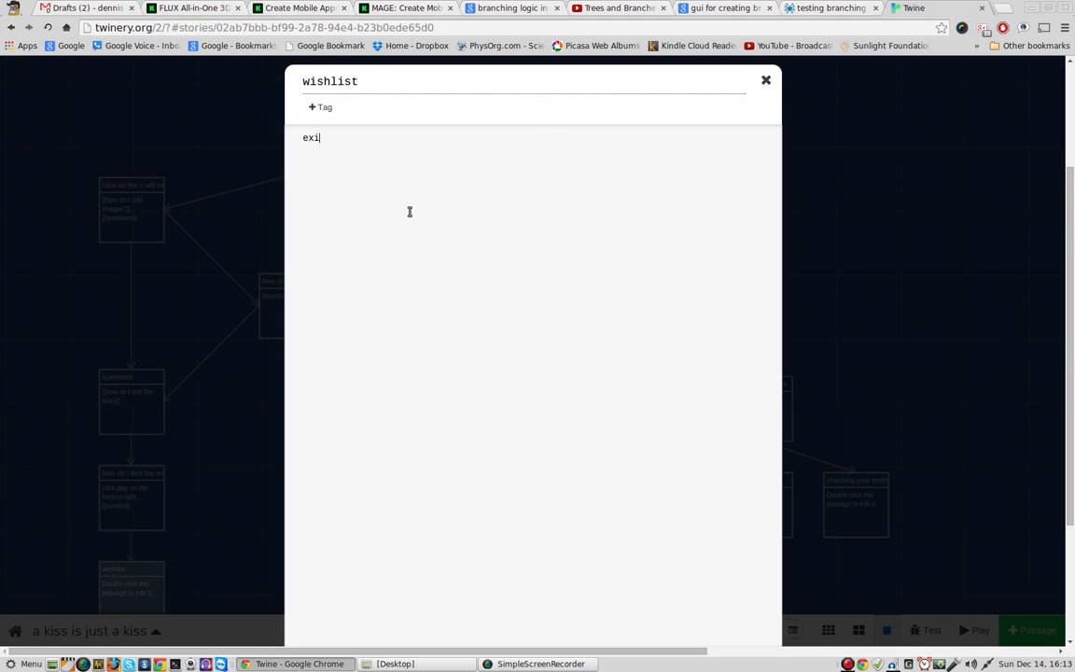
{"action": "type", "text": "sting nodes come up as I star"}
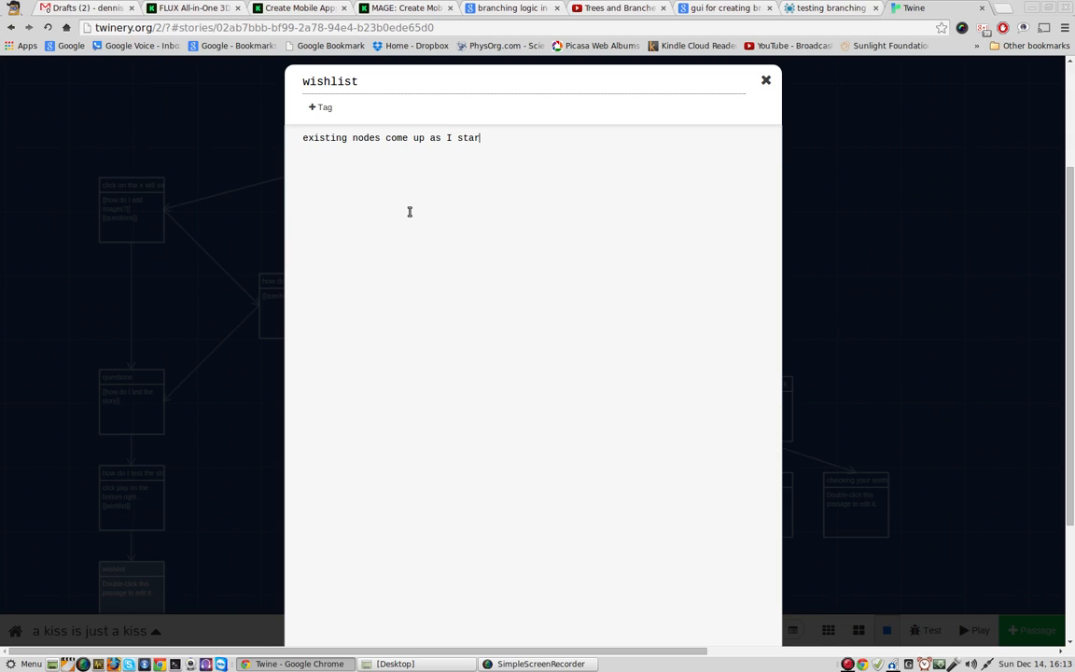
{"action": "type", "text": "t to type"}
{"action": "type", "text": " the"}
{"action": "type", "text": "["}
{"action": "type", "text": "[["}
{"action": "type", "text": "ques"}
{"action": "key", "text": "BackSpace"}
{"action": "key", "text": "BackSpace"}
{"action": "key", "text": "BackSpace"}
{"action": "key", "text": "BackSpace"}
{"action": "key", "text": "BackSpace"}
{"action": "key", "text": "BackSpace"}
{"action": "type", "text": "["}
{"action": "key", "text": "BackSpace"}
Step: Finish the wishlist sentence with "double brackets" and close the passage editor
{"action": "type", "text": "double brackets"}
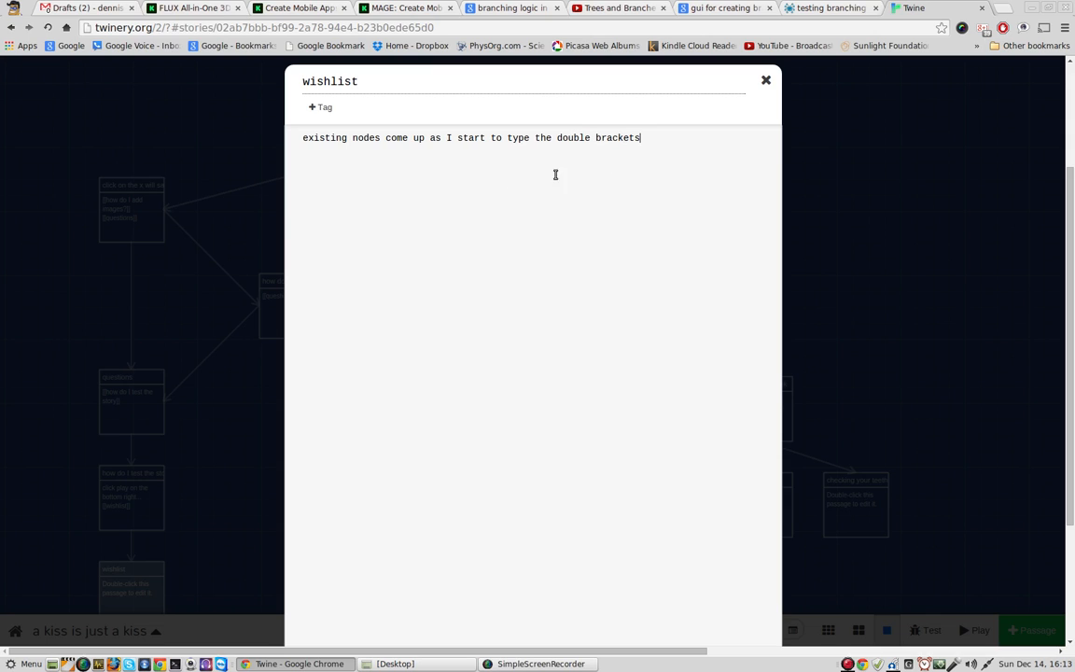
{"action": "left_click", "coordinate": [765, 82]}
{"action": "mouse_move", "coordinate": [366, 434]}
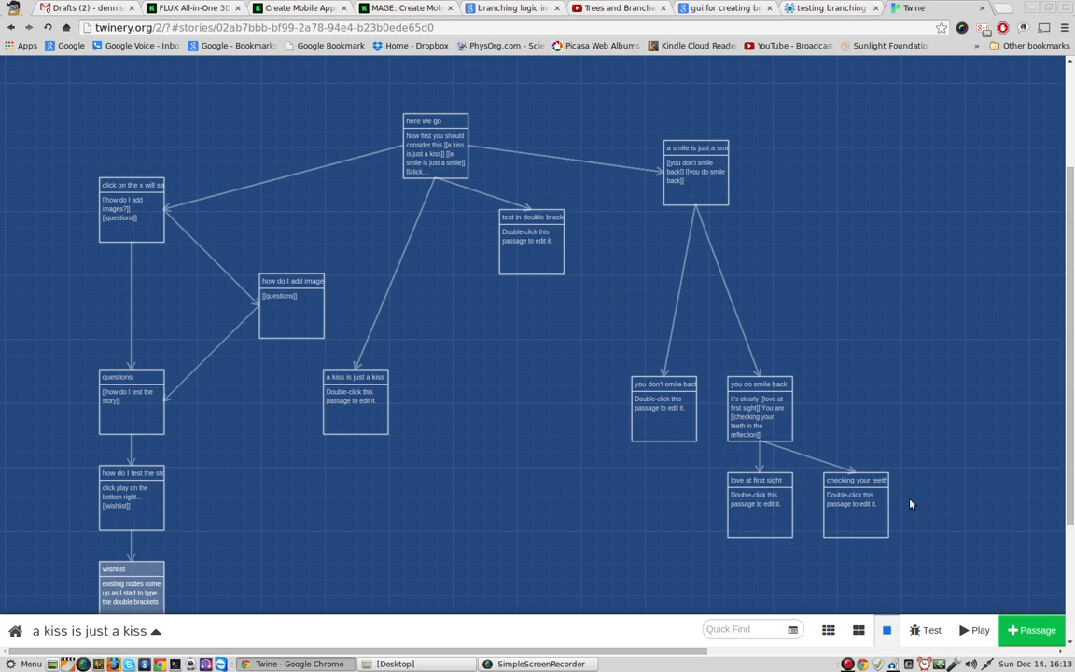
Step: Select the "here we go" passage and play the story
{"action": "left_click", "coordinate": [426, 157]}
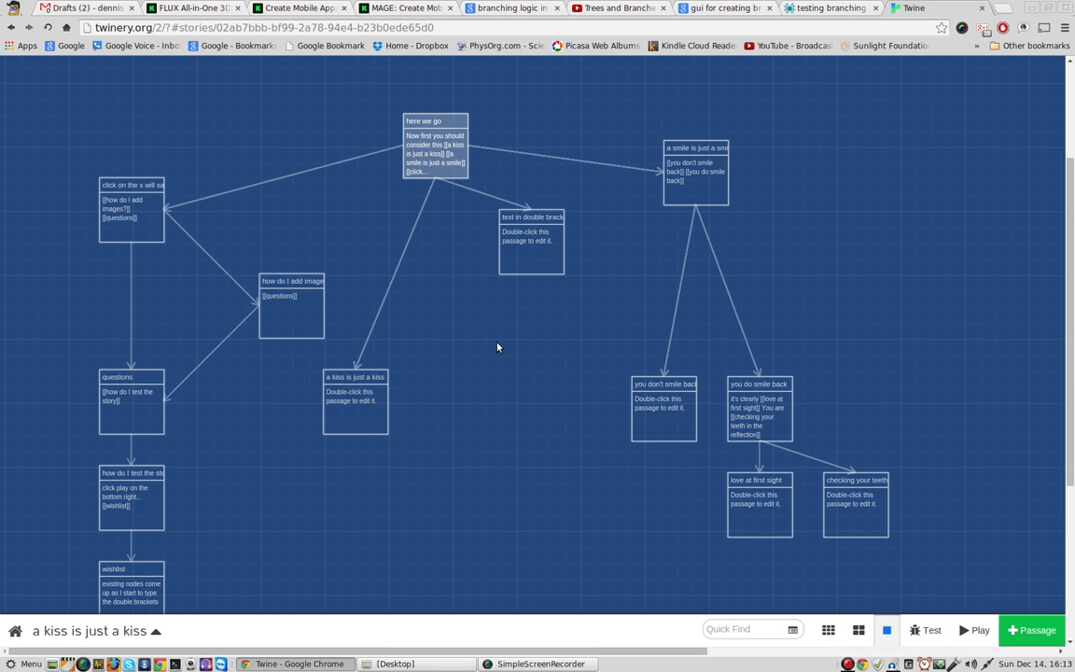
{"action": "left_click", "coordinate": [963, 632]}
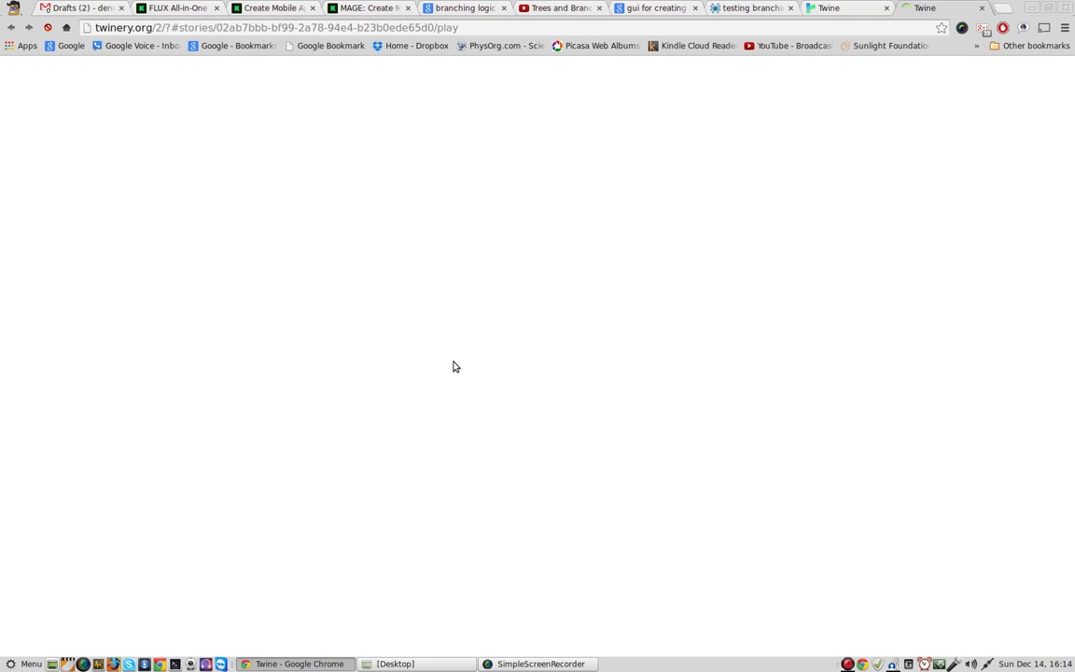
Step: Look up the browser version on chrome://version in a new tab and return to the played story
{"action": "key", "text": "ctrl+t"}
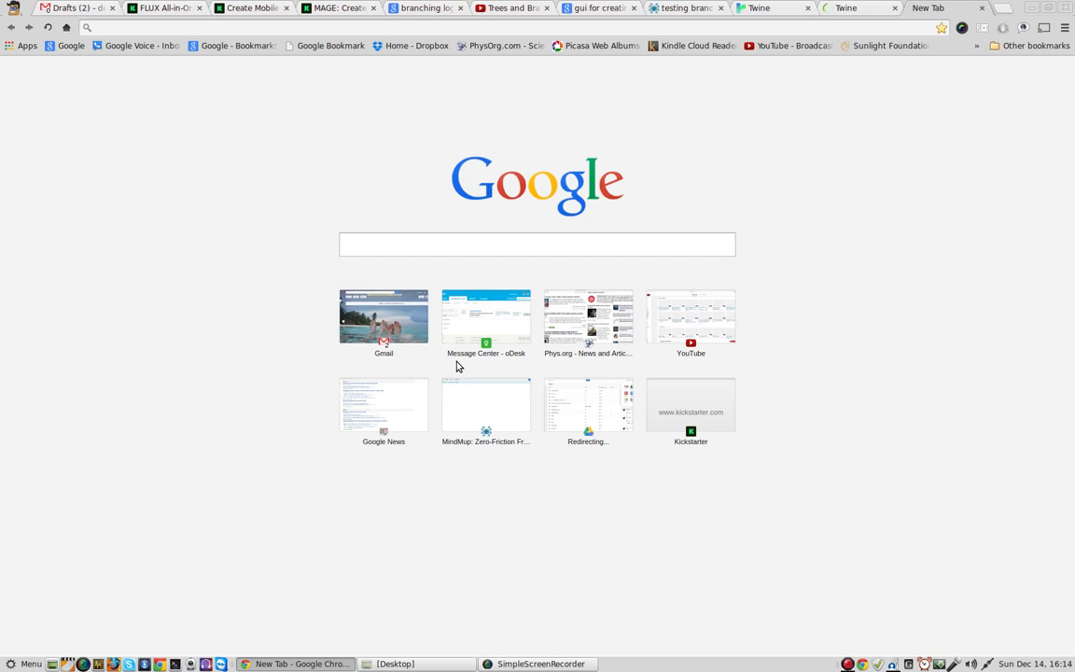
{"action": "type", "text": "ver"}
{"action": "key", "text": "BackSpace"}
{"action": "key", "text": "BackSpace"}
{"action": "key", "text": "BackSpace"}
{"action": "type", "text": "ch"}
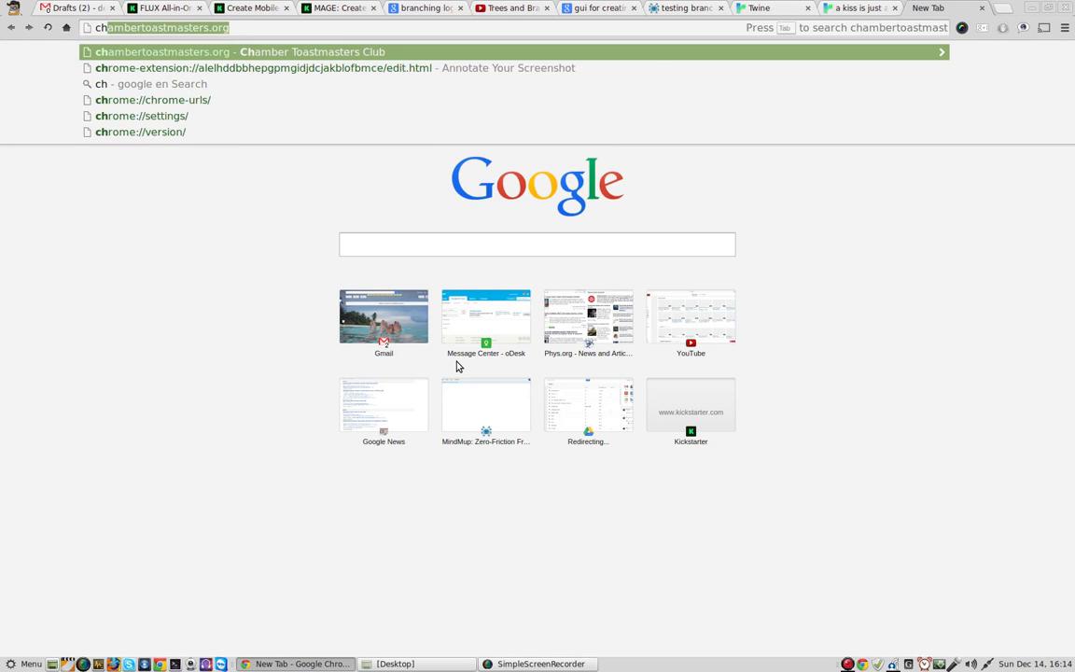
{"action": "type", "text": "ro"}
{"action": "key", "text": "BackSpace"}
{"action": "key", "text": "BackSpace"}
{"action": "key", "text": "BackSpace"}
{"action": "key", "text": "BackSpace"}
{"action": "type", "text": "about"}
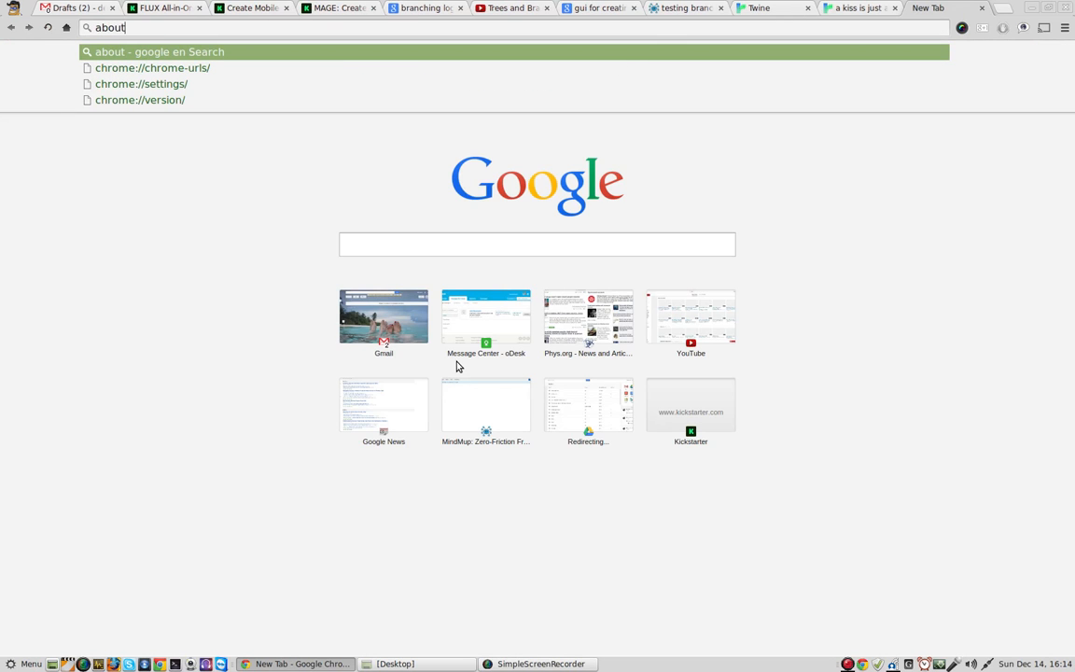
{"action": "key", "text": "Down"}
{"action": "key", "text": "Down"}
{"action": "key", "text": "Down"}
{"action": "key", "text": "Return"}
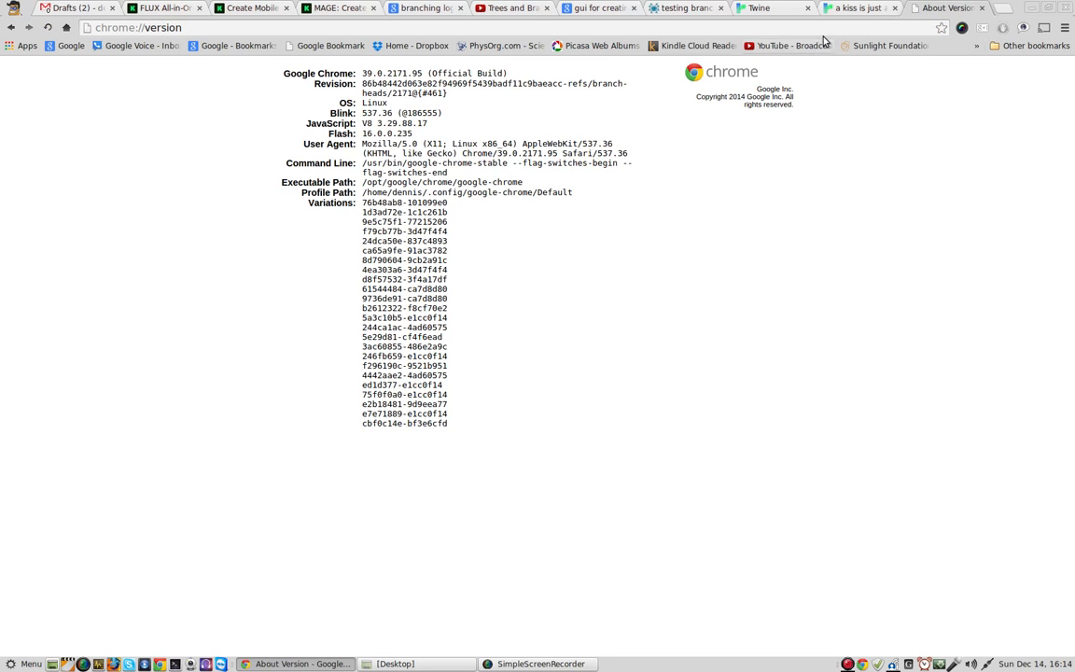
{"action": "left_click", "coordinate": [860, 8]}
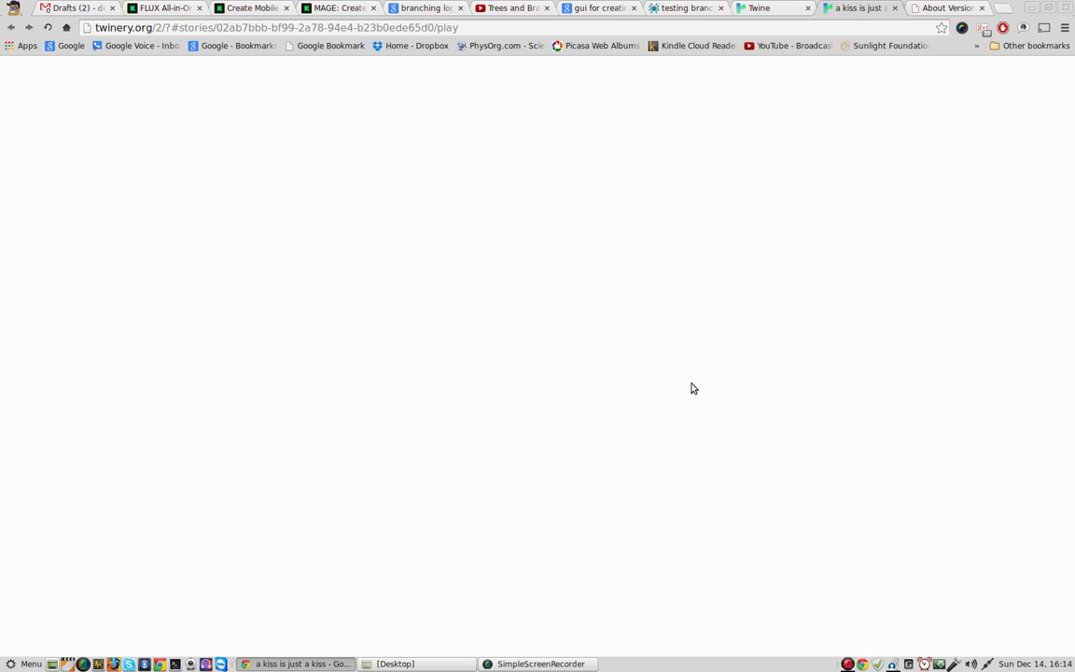
Step: Return to the story map and insert "hit return =" above the existing sentence in the "wishlist" passage, separated by a blank line
{"action": "left_click", "coordinate": [757, 12]}
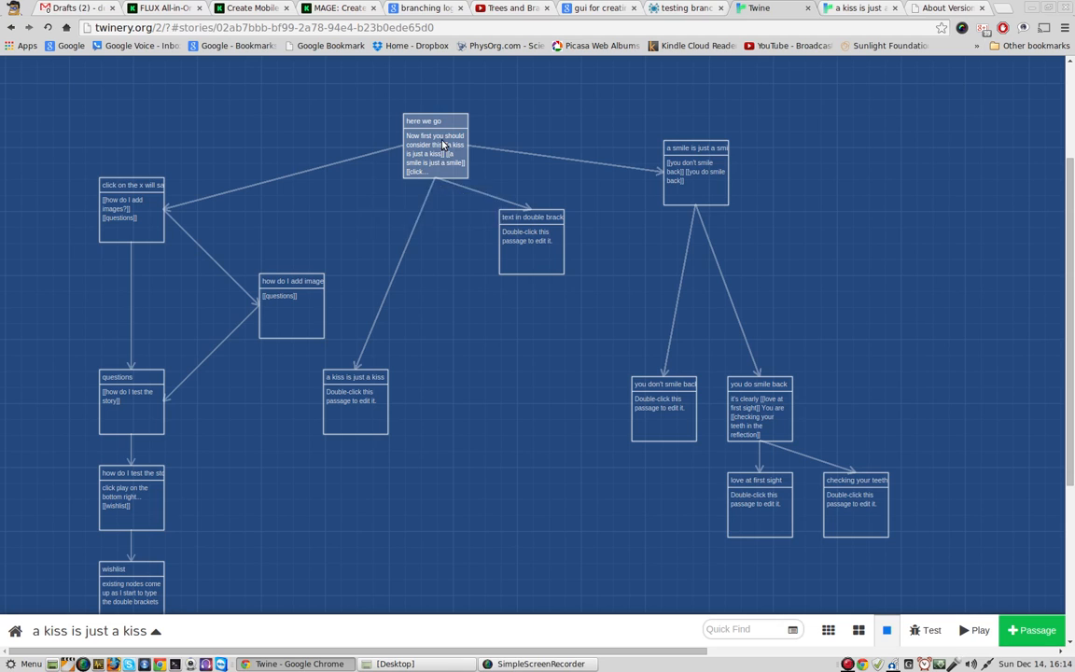
{"action": "mouse_move", "coordinate": [444, 145]}
{"action": "scroll", "coordinate": [531, 460], "scroll_direction": "down", "scroll_amount": 1}
{"action": "double_click", "coordinate": [144, 516]}
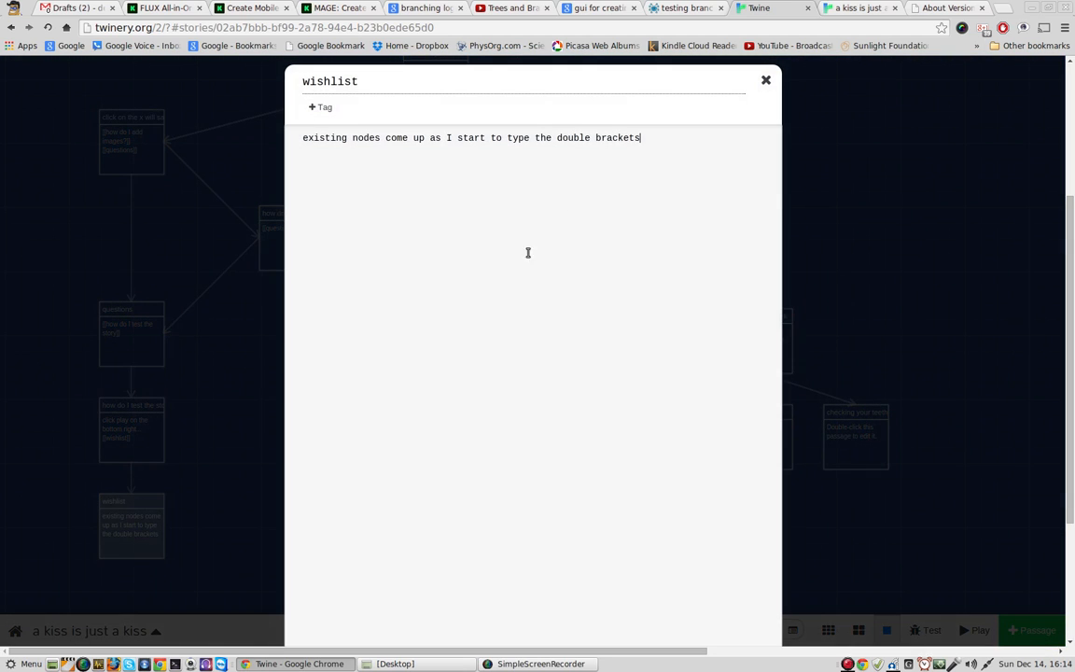
{"action": "left_click", "coordinate": [712, 126]}
{"action": "key", "text": "Return"}
{"action": "type", "text": "hit r"}
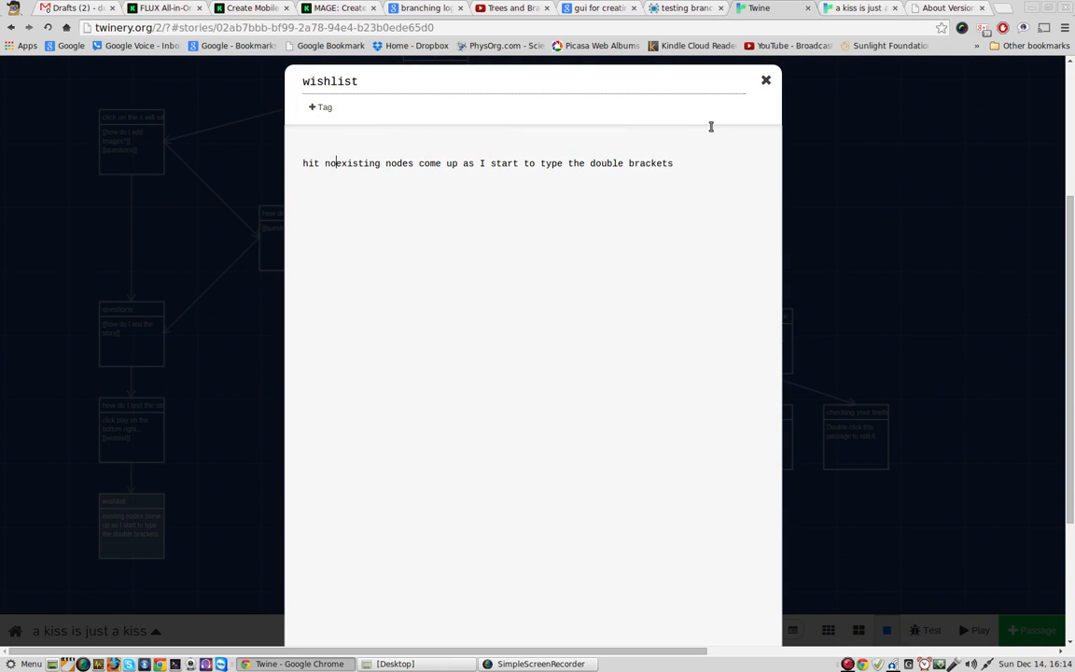
{"action": "key", "text": "BackSpace"}
{"action": "type", "text": "rest"}
{"action": "key", "text": "BackSpace"}
{"action": "key", "text": "BackSpace"}
{"action": "type", "text": "tur"}
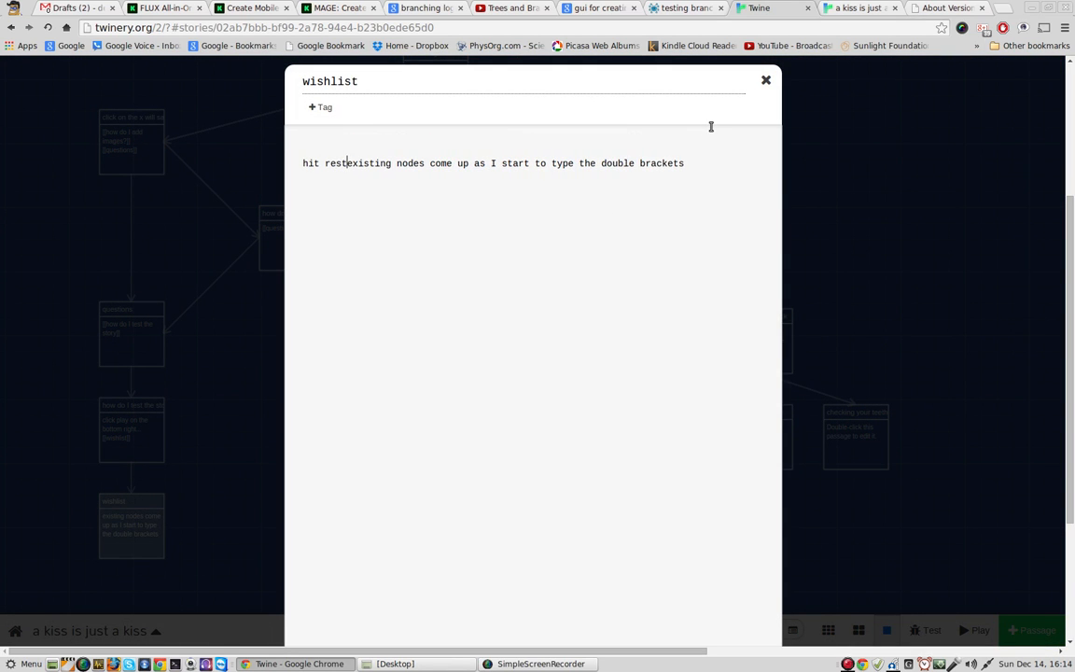
{"action": "type", "text": "n "}
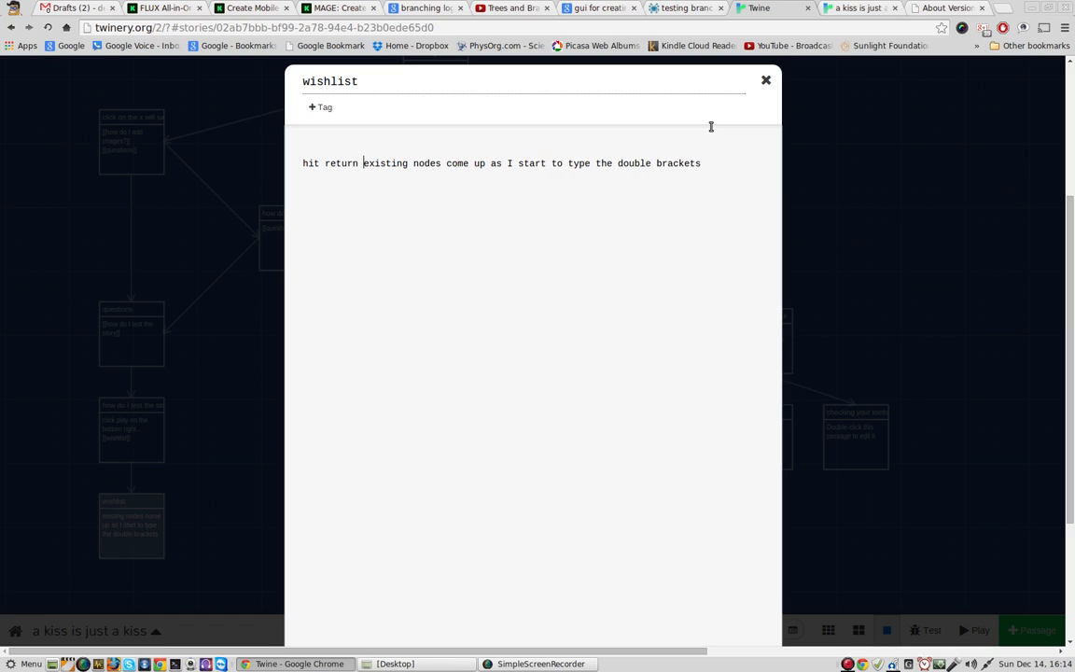
{"action": "type", "text": "="}
{"action": "key", "text": "Return"}
{"action": "key", "text": "Return"}
{"action": "key", "text": "Up"}
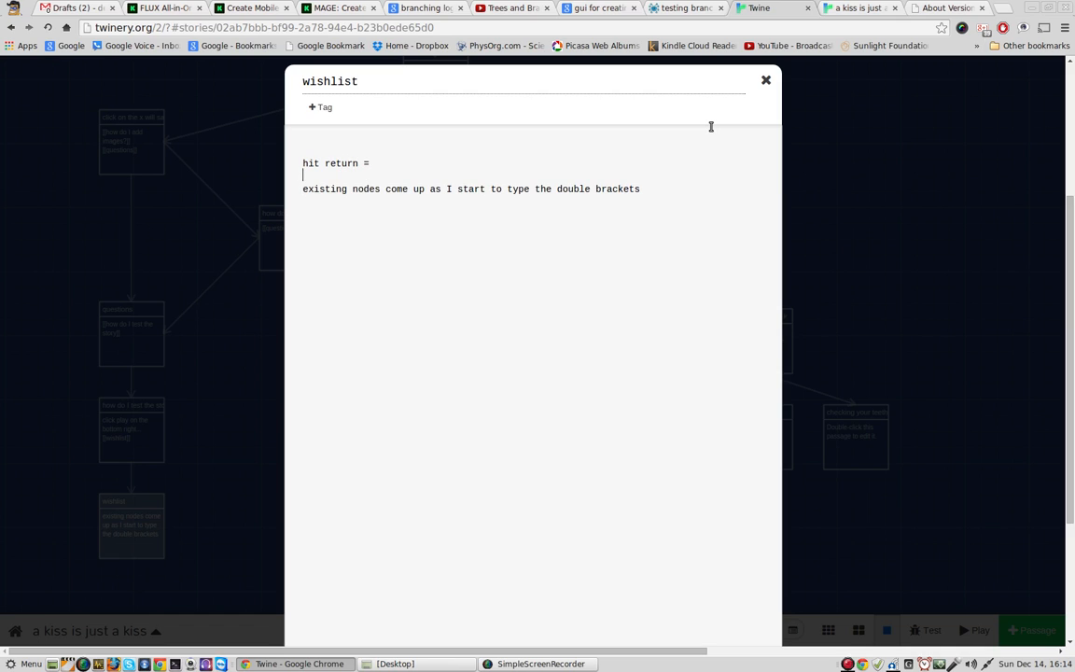
Step: Complete the "hit return =" line with "activate node for editing" and close the passage
{"action": "type", "text": "activate node for editing"}
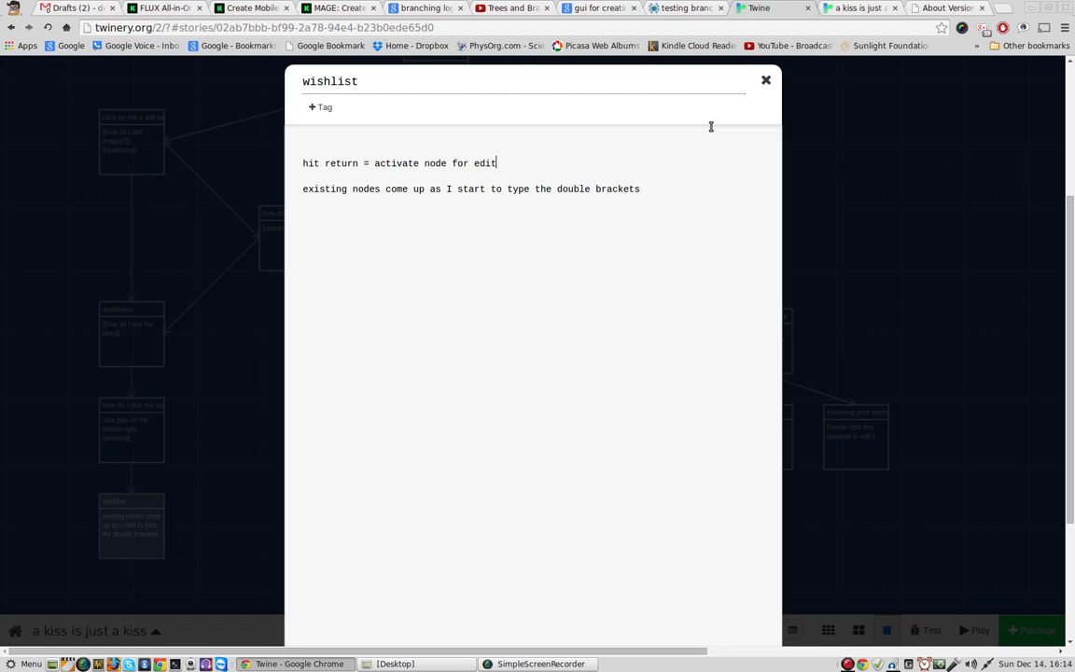
{"action": "left_click", "coordinate": [765, 82]}
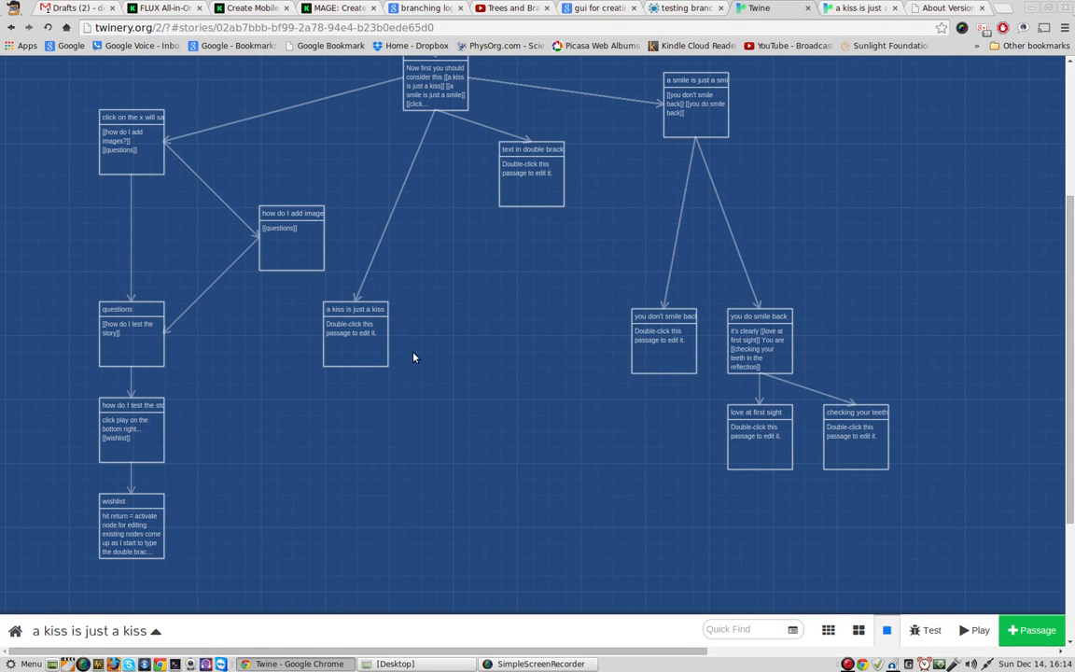
Step: Add the link "[[buglist in twinery]]" below the other links in the "here we go" passage and close it
{"action": "left_click", "coordinate": [435, 99]}
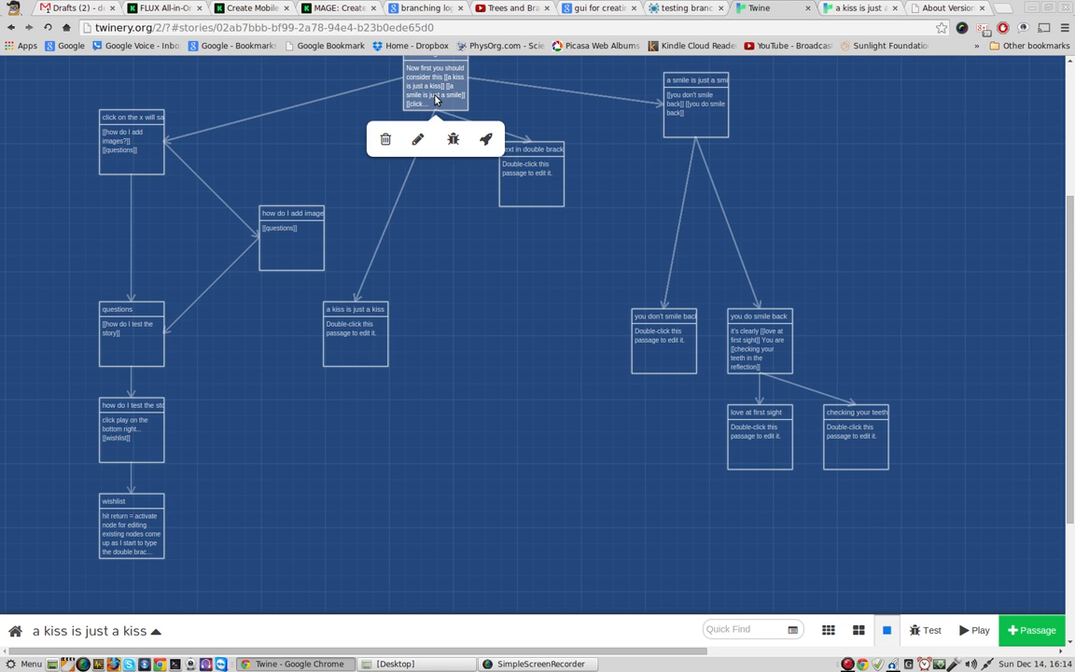
{"action": "double_click", "coordinate": [434, 99]}
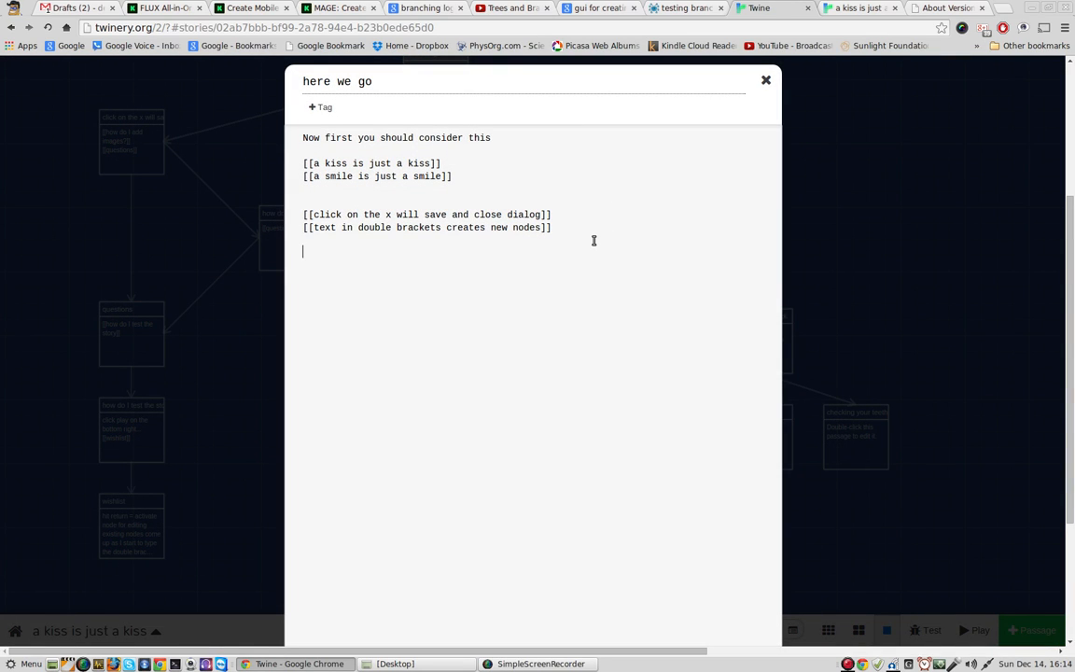
{"action": "key", "text": "Return"}
{"action": "key", "text": "Return"}
{"action": "type", "text": "[[buglist i nt"}
{"action": "key", "text": "BackSpace"}
{"action": "type", "text": "nt weiner"}
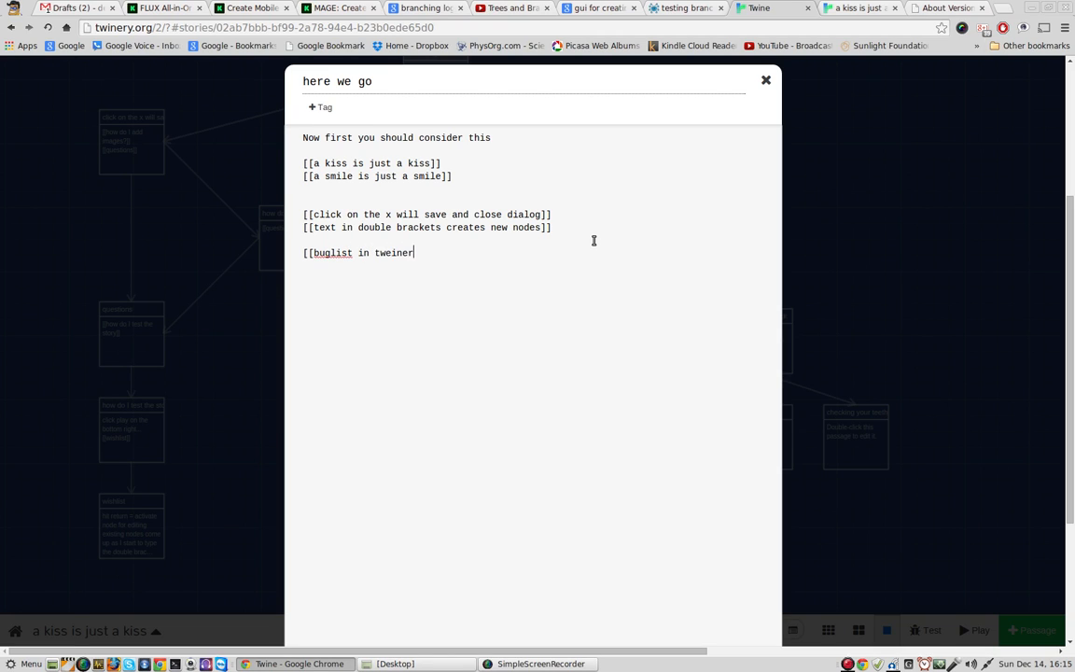
{"action": "key", "text": "BackSpace"}
{"action": "key", "text": "BackSpace"}
{"action": "key", "text": "BackSpace"}
{"action": "key", "text": "BackSpace"}
{"action": "key", "text": "BackSpace"}
{"action": "type", "text": "inery]]"}
{"action": "left_click", "coordinate": [765, 81]}
Step: Write "play button does not work" in the "buglist in twinery" passage and close it
{"action": "double_click", "coordinate": [450, 190]}
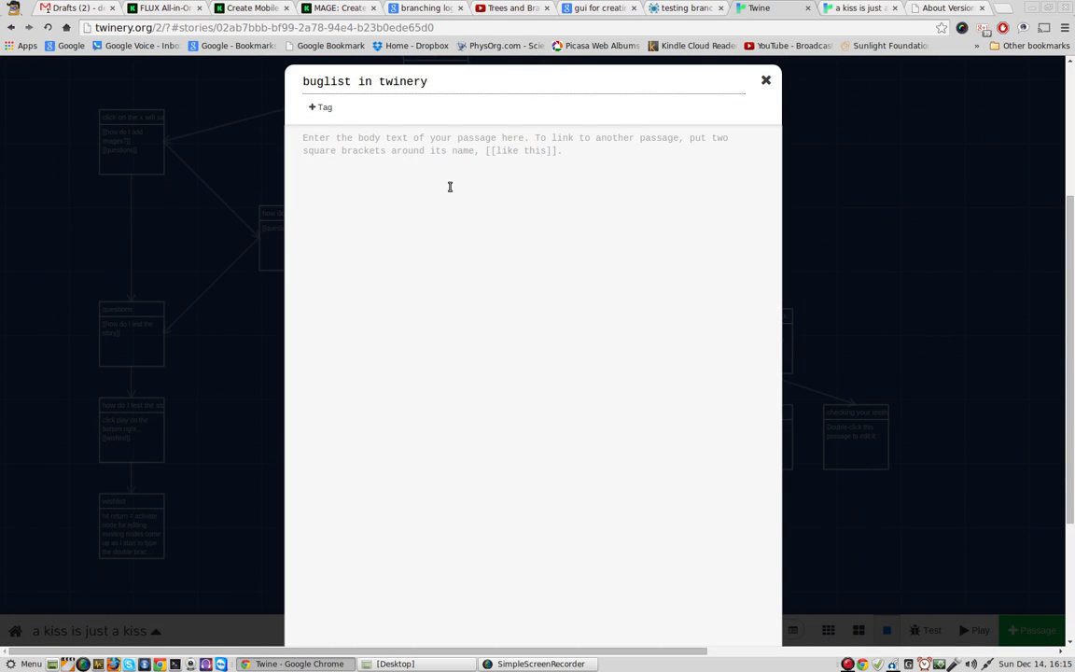
{"action": "type", "text": "play button d"}
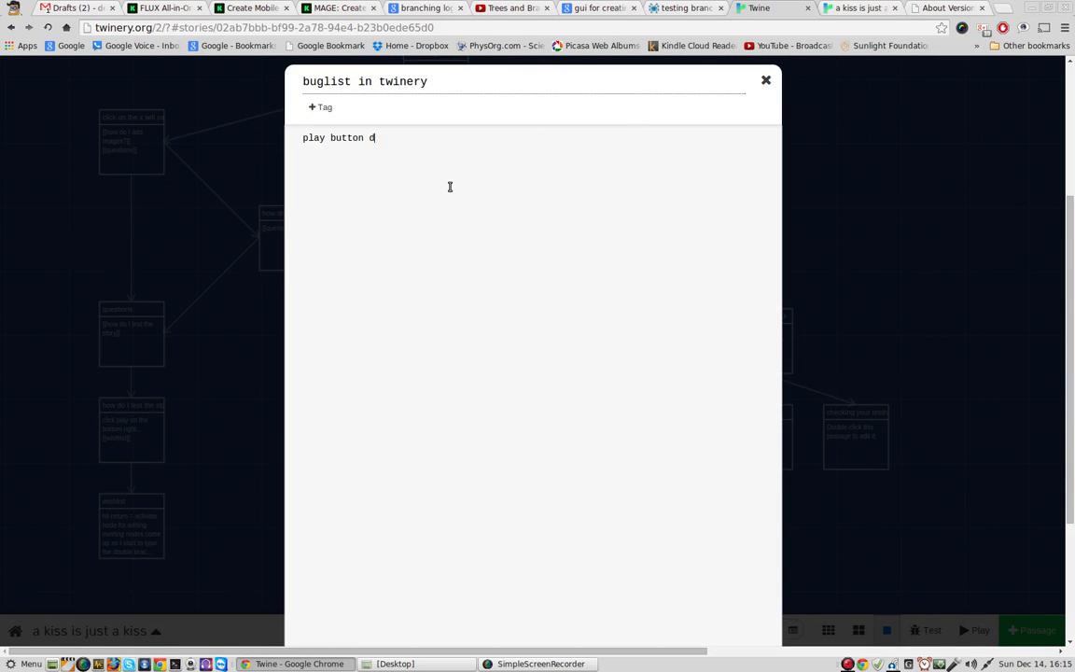
{"action": "type", "text": "oes nt ot wiork"}
{"action": "left_click", "coordinate": [765, 84]}
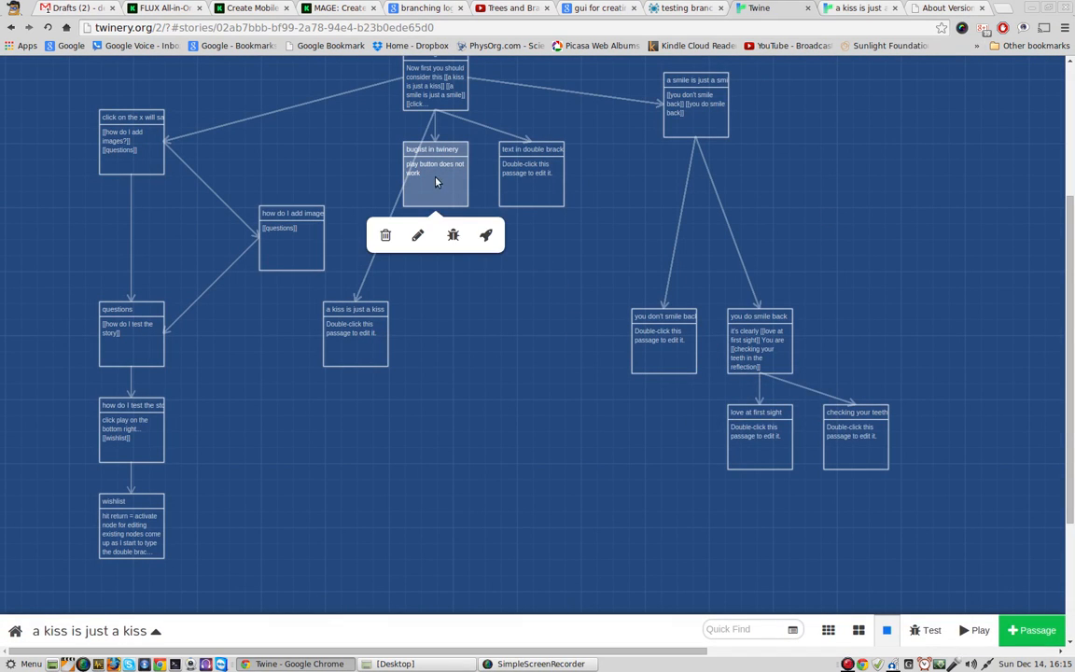
Step: Move the "buglist in twinery" passage beside "a kiss is just a kiss" and clear the selection
{"action": "left_click_drag", "start_coordinate": [437, 180], "coordinate": [495, 347]}
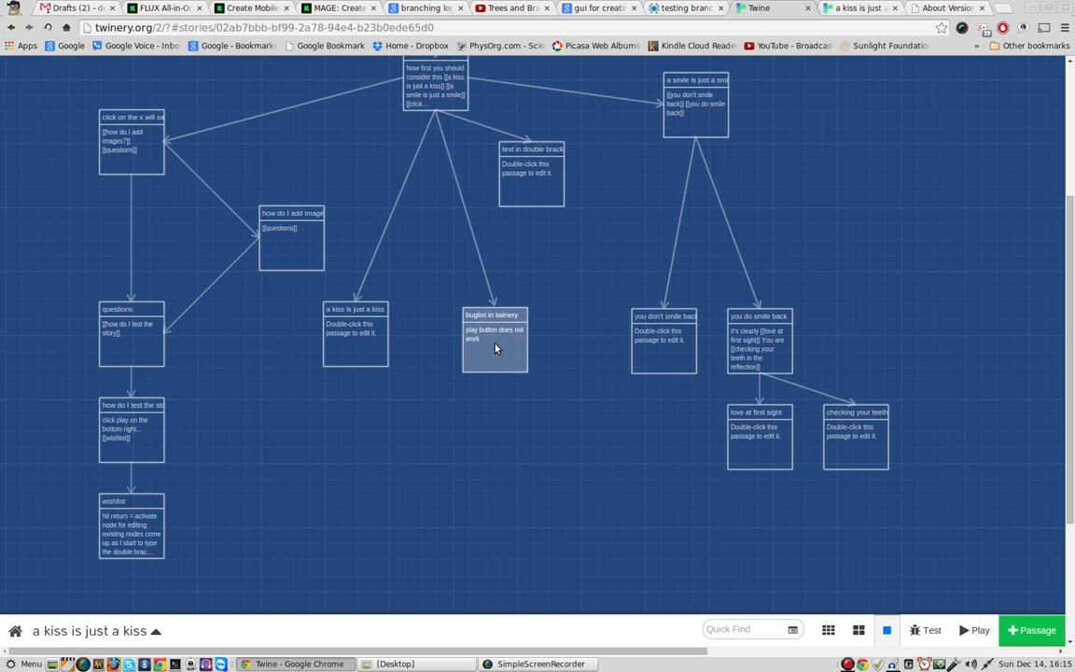
{"action": "left_click", "coordinate": [574, 254]}
{"action": "left_click_drag", "start_coordinate": [596, 182], "coordinate": [601, 259]}
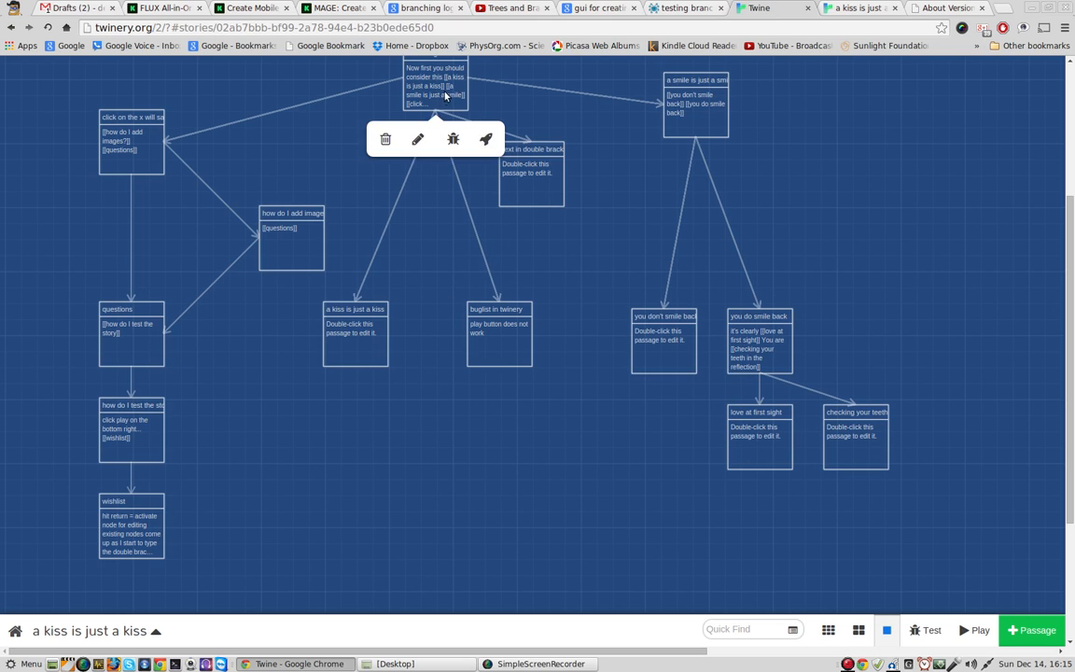
Step: Run the story in test mode and compare it with the played version
{"action": "left_click", "coordinate": [443, 91]}
{"action": "left_click", "coordinate": [927, 634]}
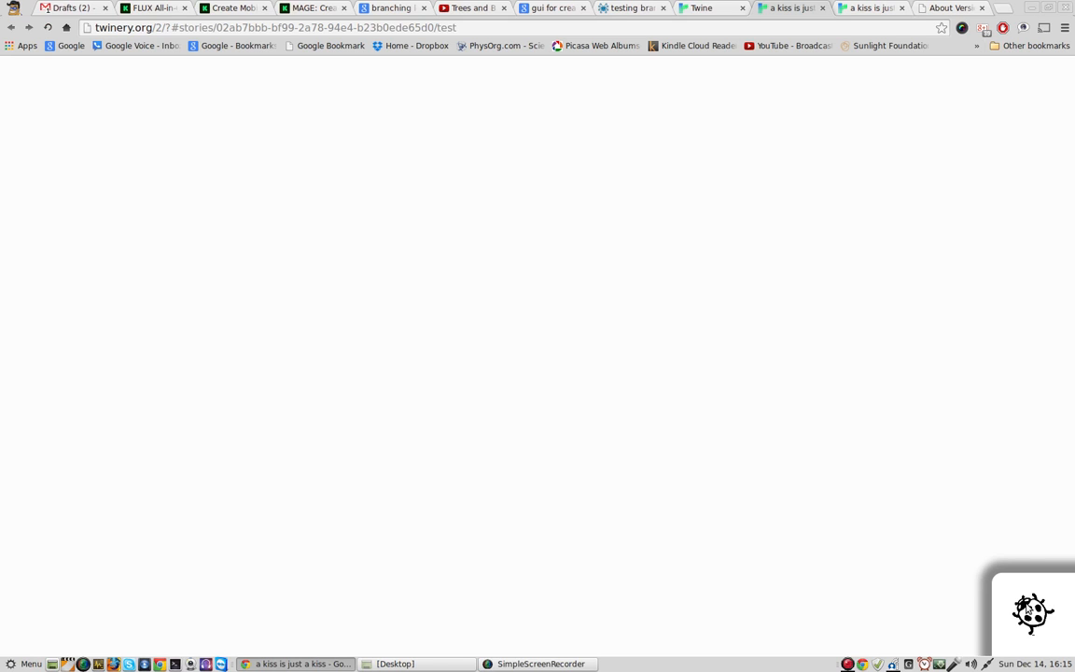
{"action": "left_click", "coordinate": [780, 8]}
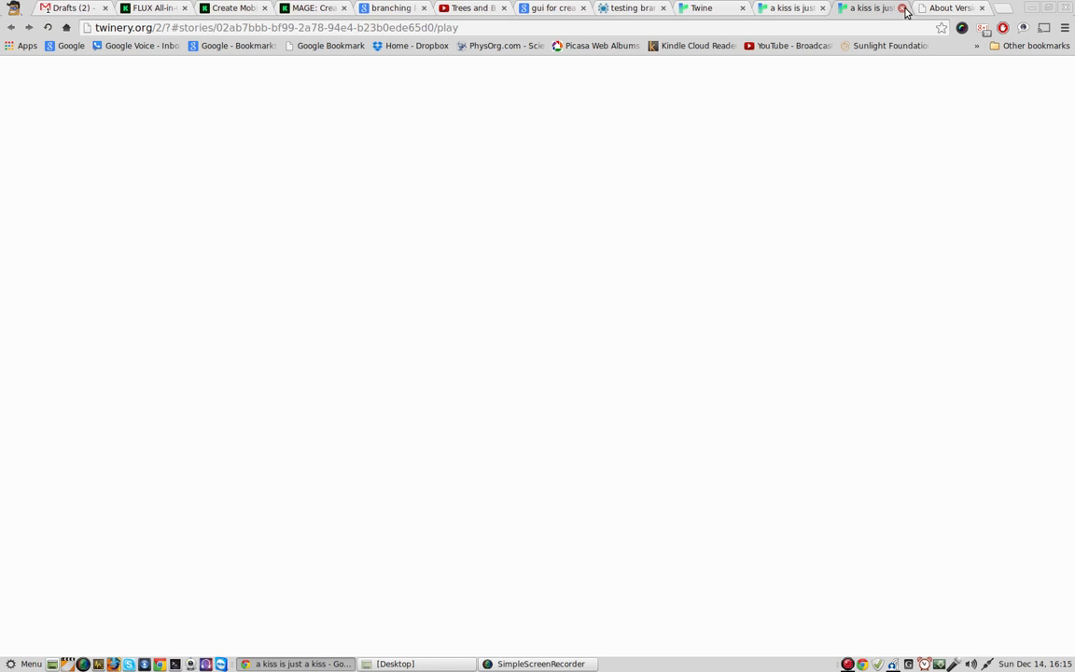
Step: Close the played story, browser version and test pages to get back to the story map
{"action": "left_click", "coordinate": [903, 9]}
{"action": "left_click", "coordinate": [902, 9]}
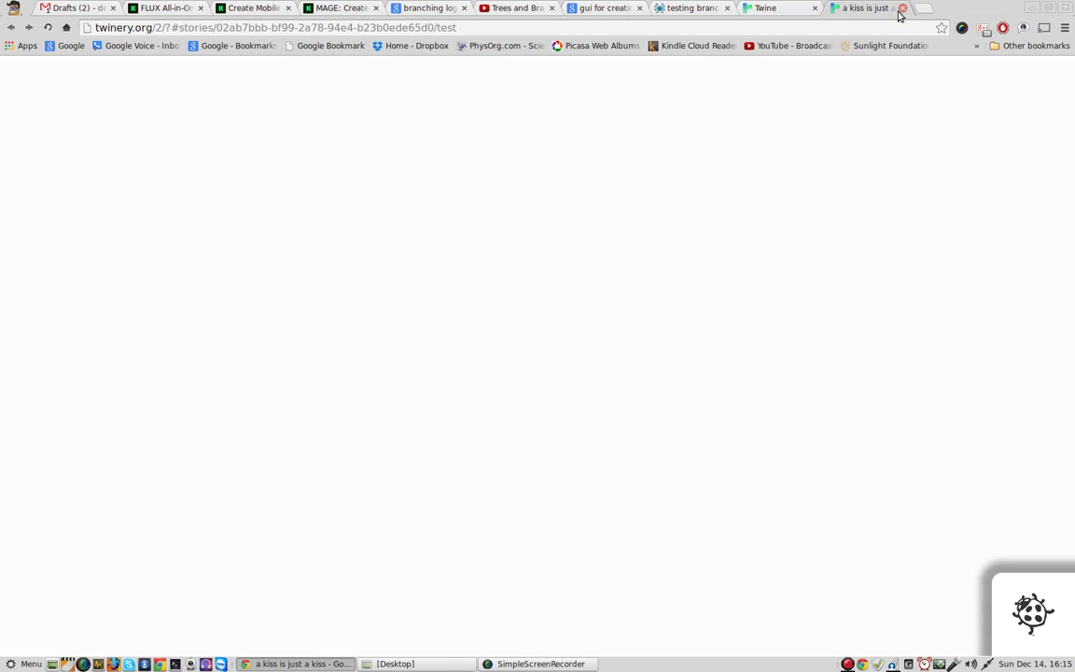
{"action": "left_click", "coordinate": [903, 8]}
{"action": "mouse_move", "coordinate": [525, 190]}
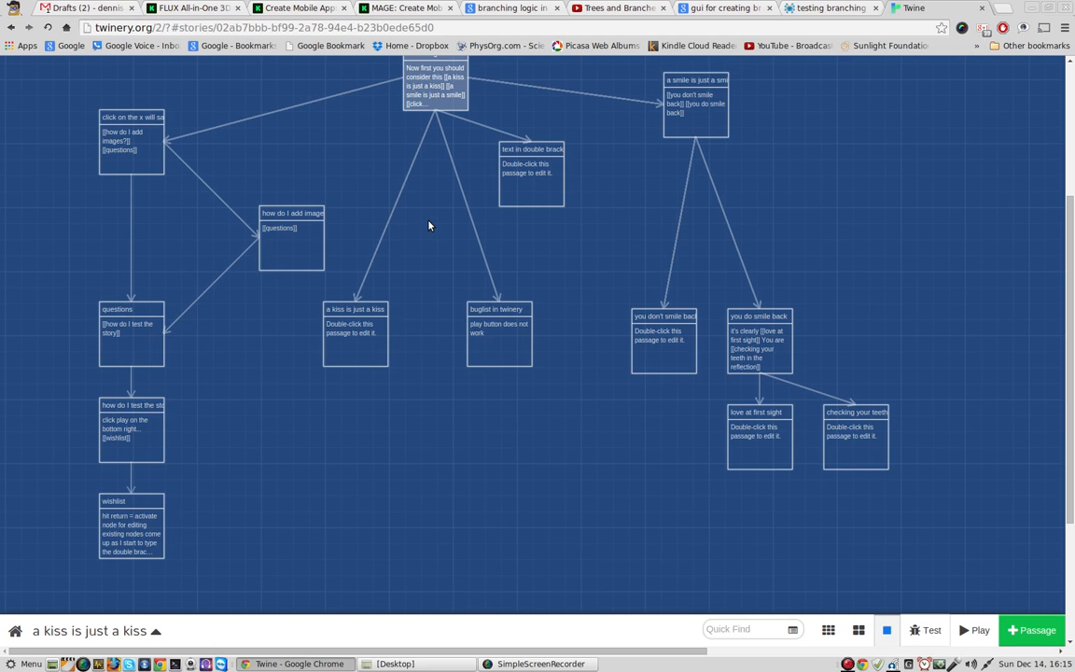
Step: Show the story's options and search the passages for "bug"
{"action": "left_click", "coordinate": [84, 630]}
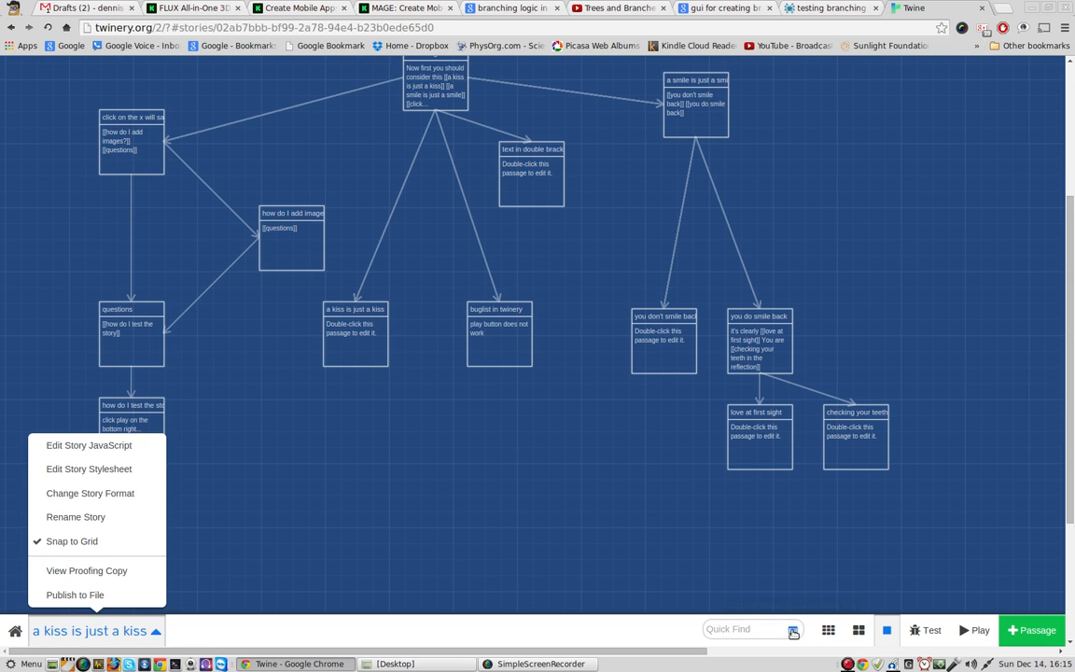
{"action": "left_click", "coordinate": [731, 630]}
{"action": "type", "text": "bug"}
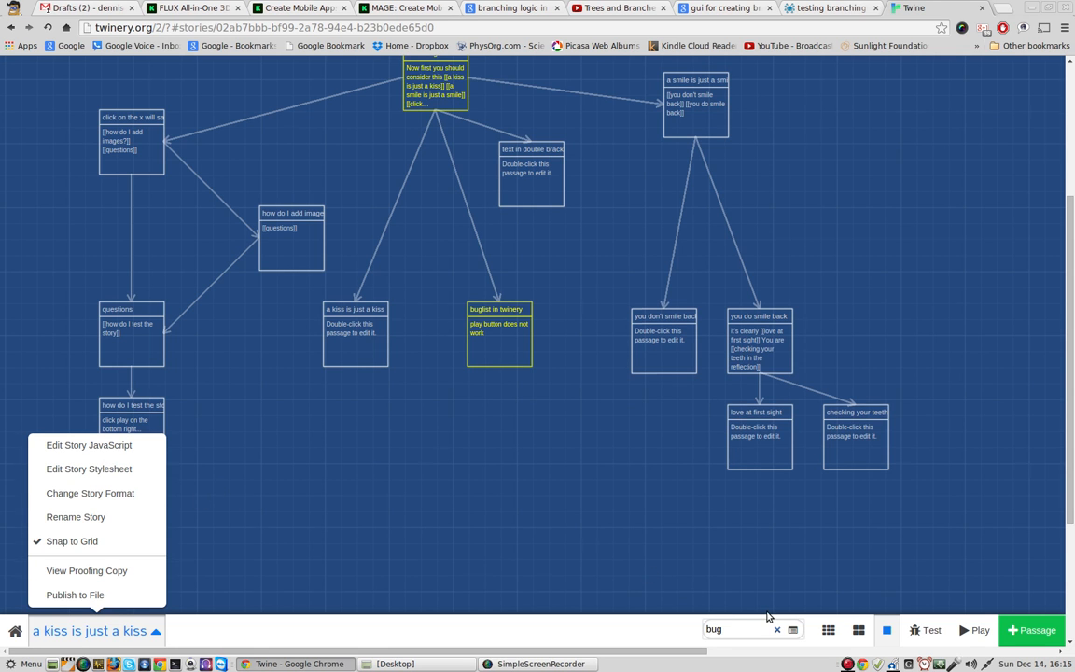
{"action": "scroll", "coordinate": [653, 559], "scroll_direction": "up", "scroll_amount": 1}
{"action": "mouse_move", "coordinate": [444, 124]}
{"action": "mouse_move", "coordinate": [512, 349]}
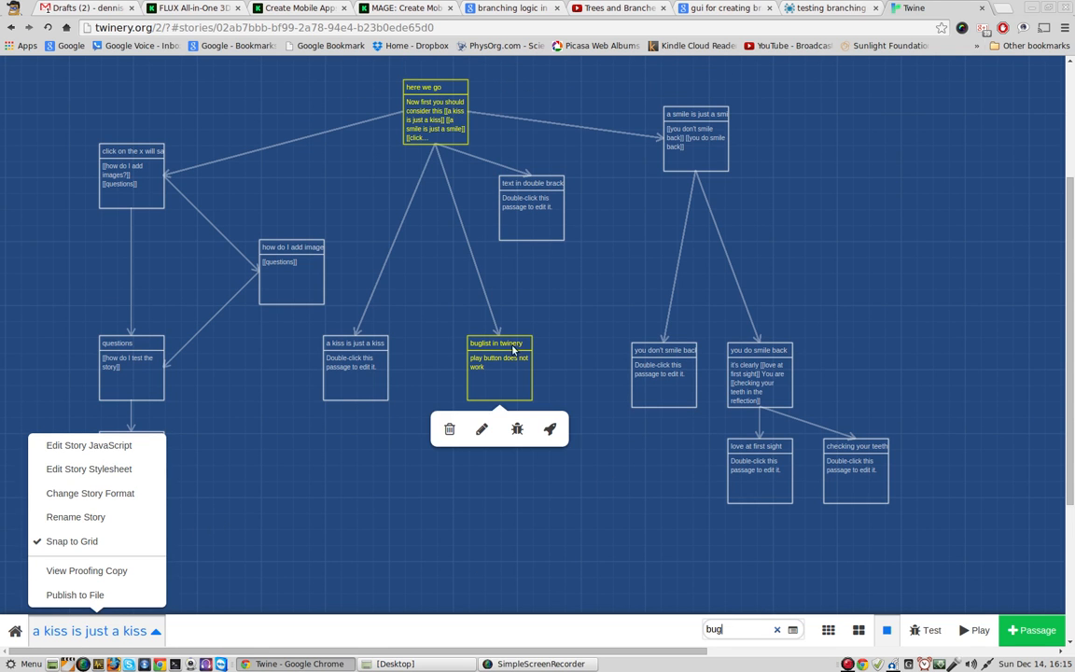
Step: Add the line "test button does not seem to work" to the "buglist in twinery" passage and close it
{"action": "double_click", "coordinate": [509, 381]}
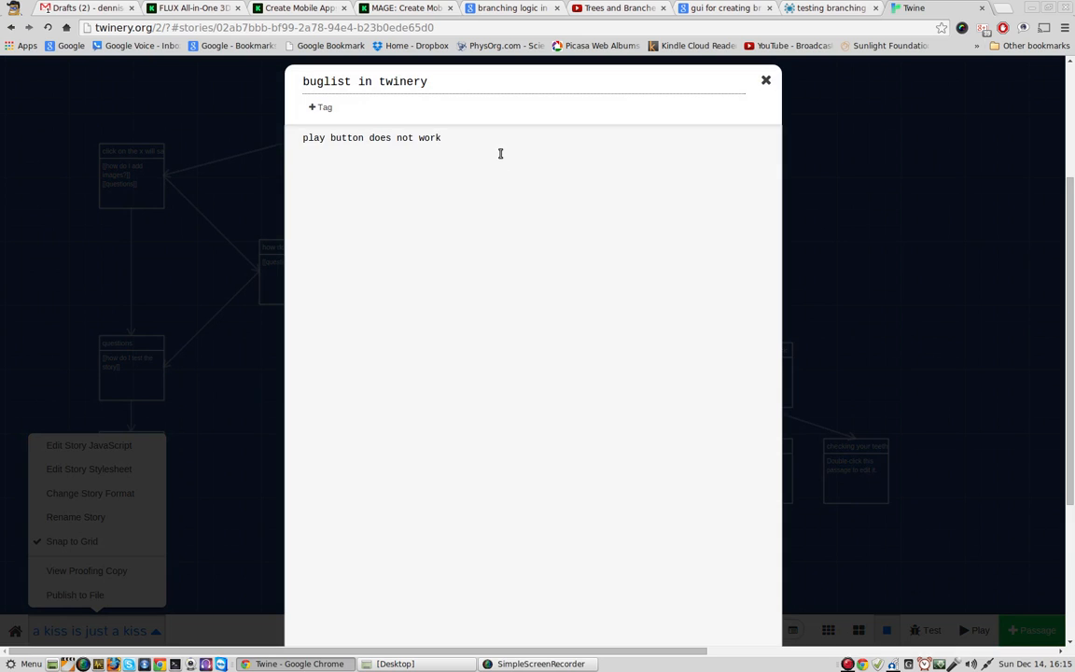
{"action": "type", "text": "test button  does not seem to work"}
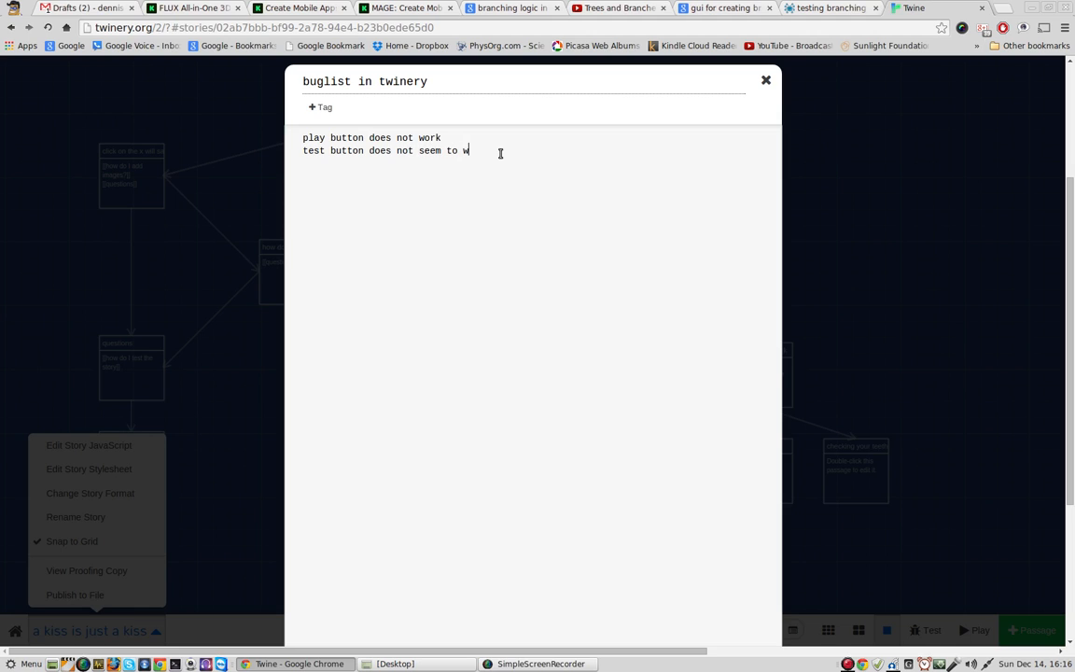
{"action": "left_click", "coordinate": [767, 83]}
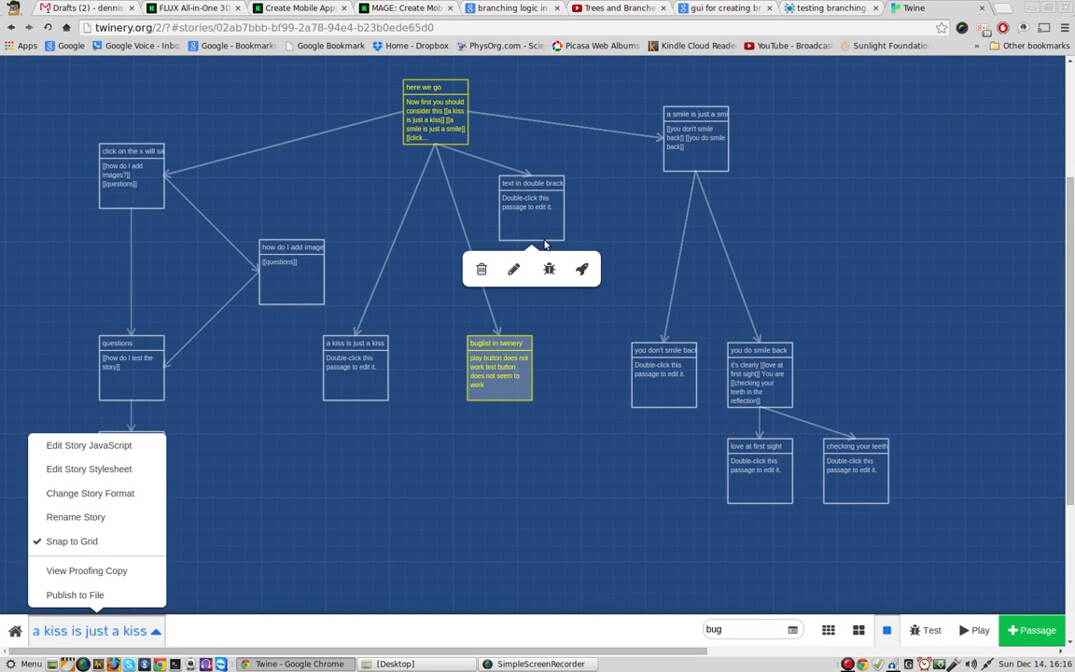
Step: Replace the passage search term with "wish"
{"action": "mouse_move", "coordinate": [444, 114]}
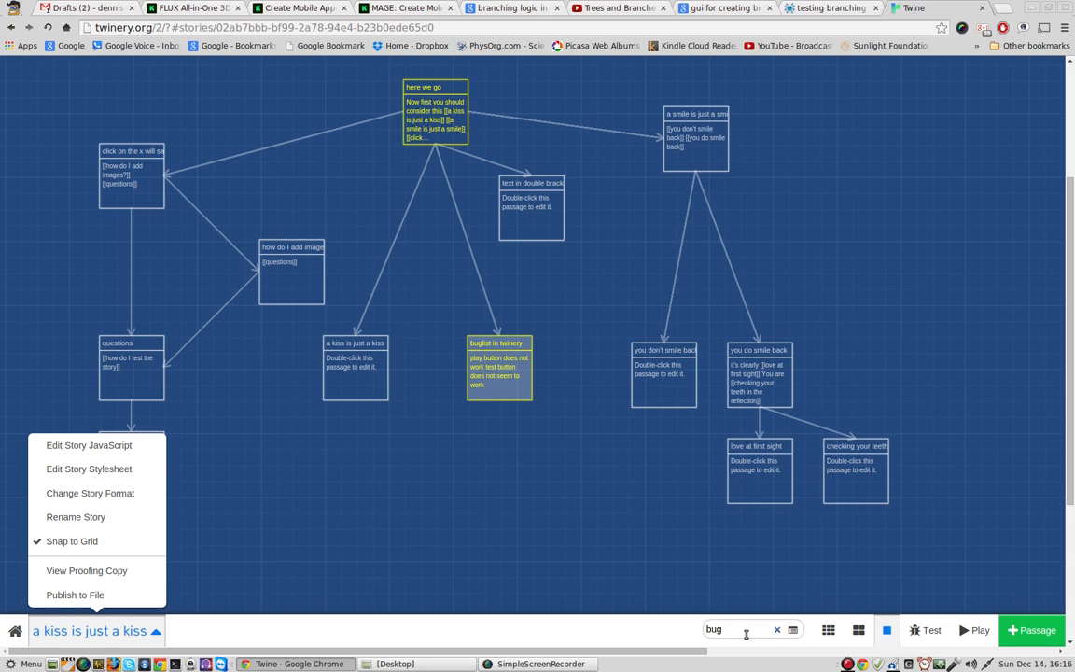
{"action": "key", "text": "BackSpace"}
{"action": "key", "text": "BackSpace"}
{"action": "key", "text": "BackSpace"}
{"action": "type", "text": "wish"}
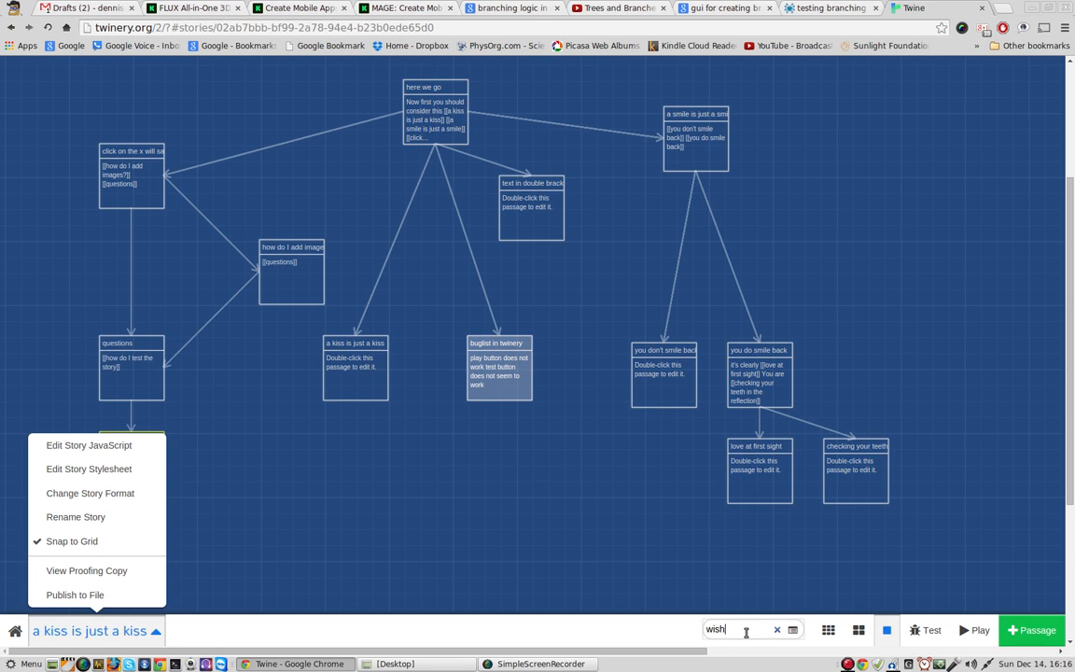
Step: Add the line "hot key for closing dialogs/windows" to the "wishlist" passage
{"action": "left_click", "coordinate": [101, 636]}
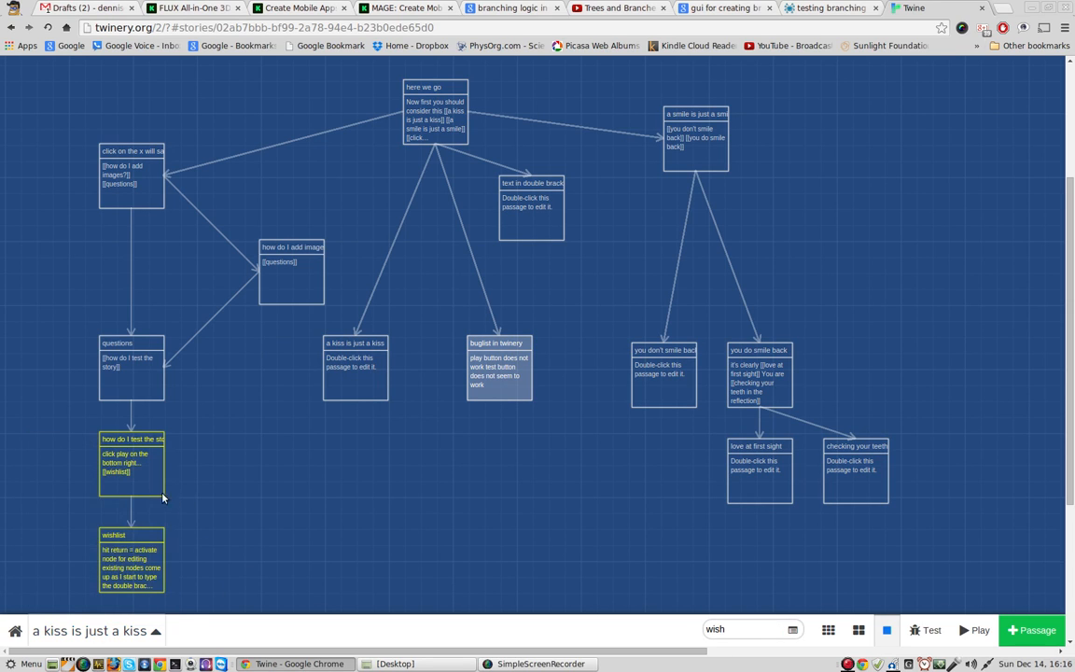
{"action": "double_click", "coordinate": [135, 559]}
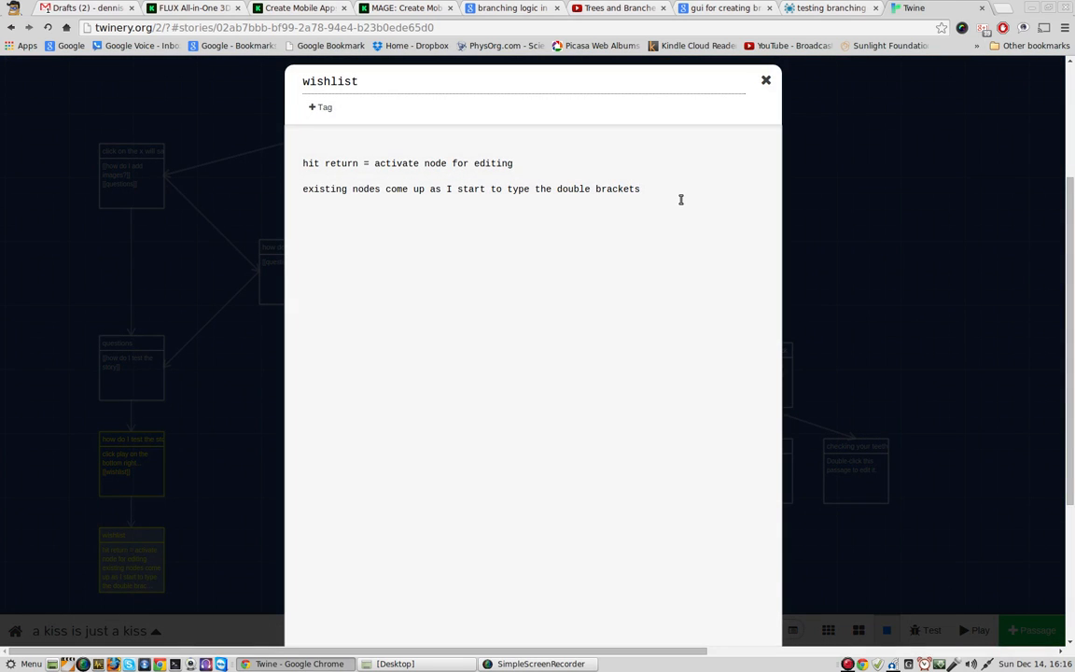
{"action": "key", "text": "Return"}
{"action": "key", "text": "Return"}
{"action": "type", "text": "jho"}
{"action": "key", "text": "BackSpace"}
{"action": "key", "text": "BackSpace"}
{"action": "type", "text": "he double brackets  ho"}
{"action": "type", "text": "t key fo"}
{"action": "type", "text": "r closing c"}
{"action": "key", "text": "BackSpace"}
{"action": "type", "text": "dialong"}
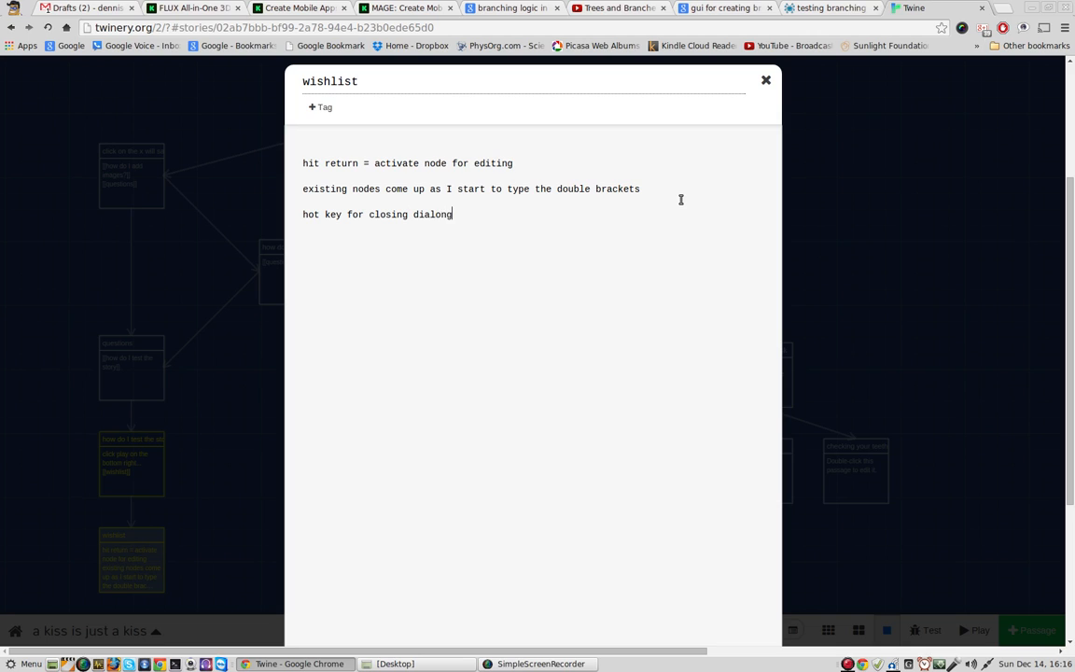
{"action": "key", "text": "BackSpace"}
{"action": "key", "text": "BackSpace"}
{"action": "type", "text": "gs/windo"}
Step: Try to save from the passage editor, dismiss the file saving dialog, and close the story's browser page
{"action": "key", "text": "ctrl+s"}
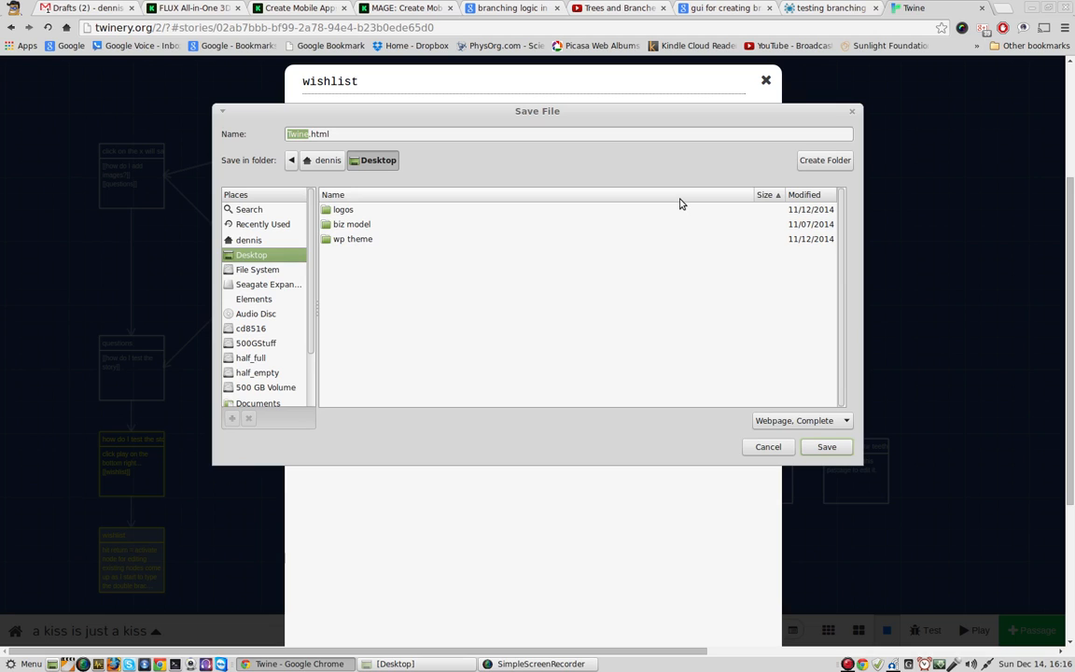
{"action": "left_click", "coordinate": [770, 446]}
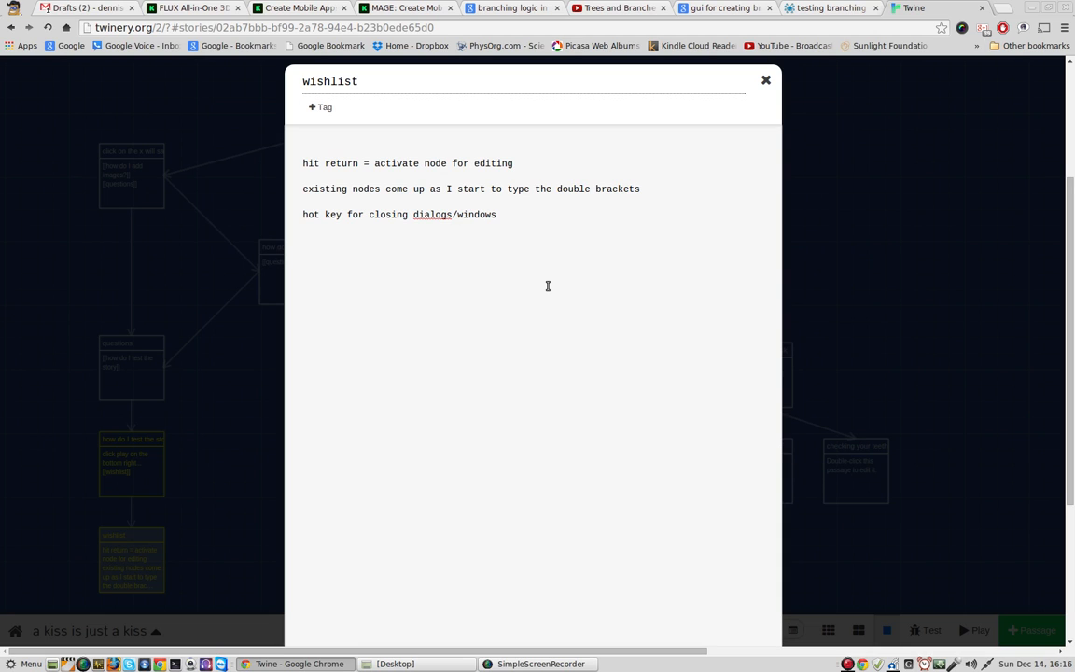
{"action": "key", "text": "ctrl+w"}
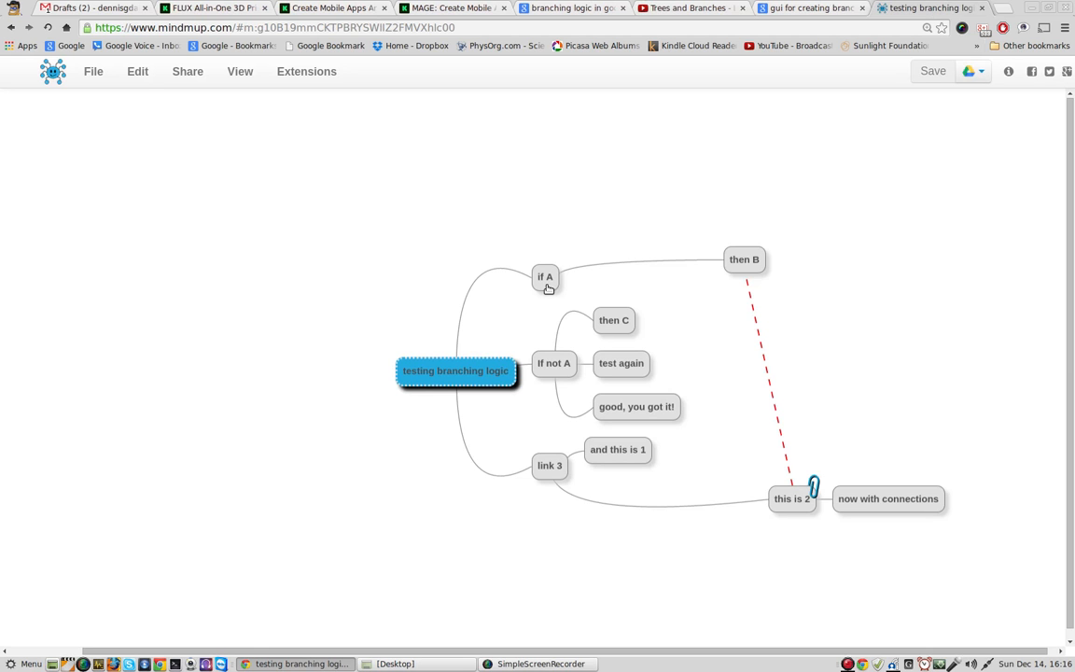
Step: Reopen the Twine website in a new browser page and open "a kiss is just a kiss" for editing in the 2.0 beta
{"action": "key", "text": "ctrl+t"}
{"action": "type", "text": "twin"}
{"action": "key", "text": "Return"}
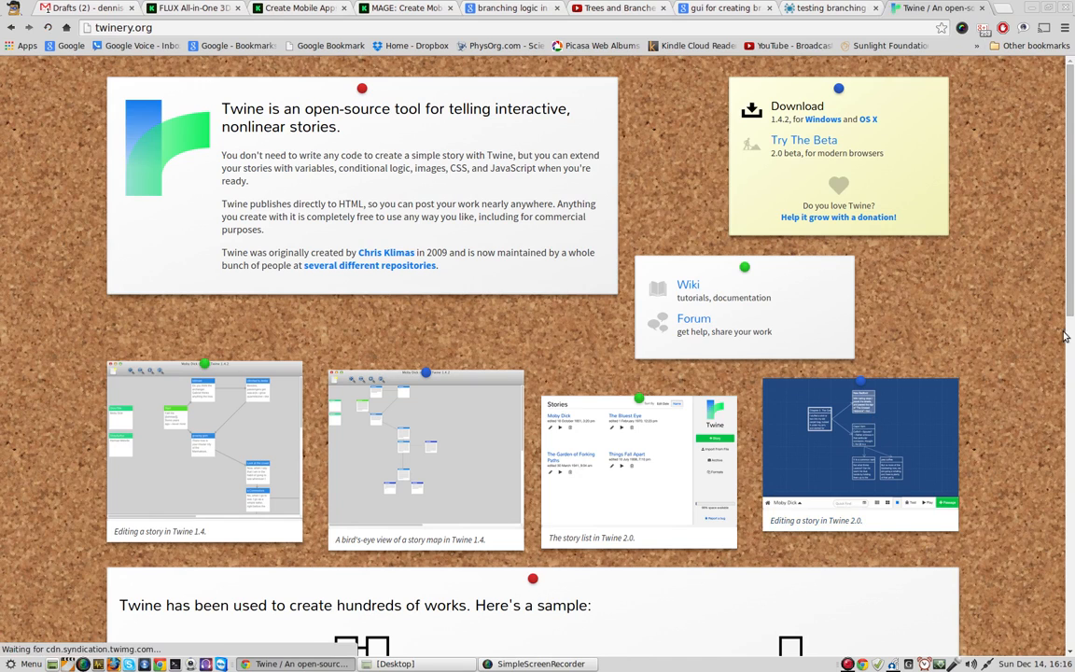
{"action": "left_click", "coordinate": [812, 142]}
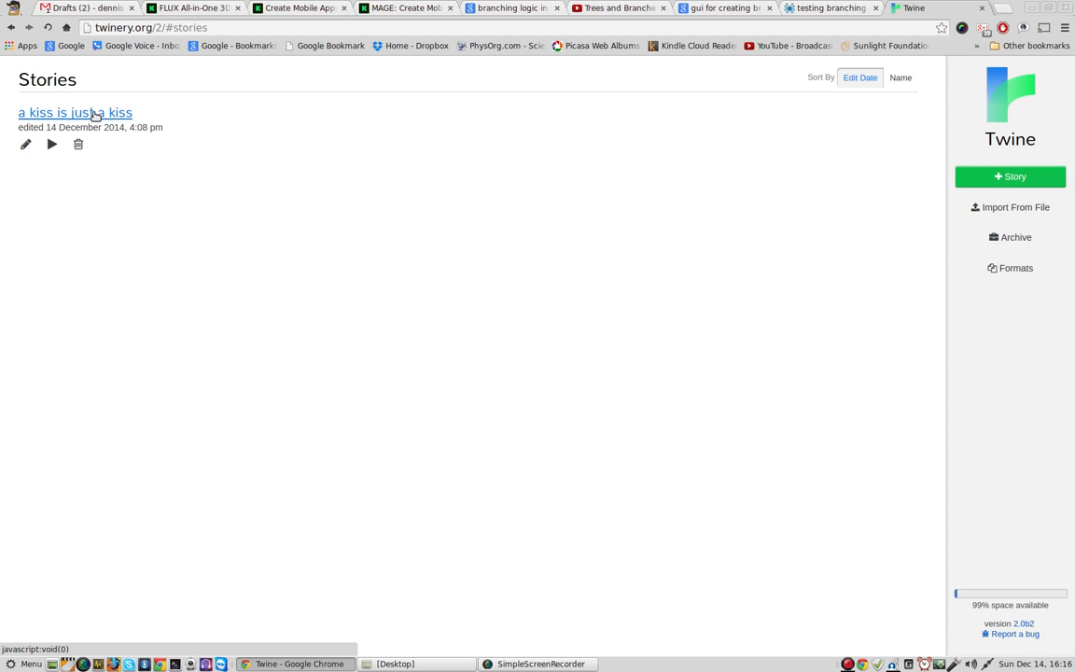
{"action": "left_click", "coordinate": [25, 145]}
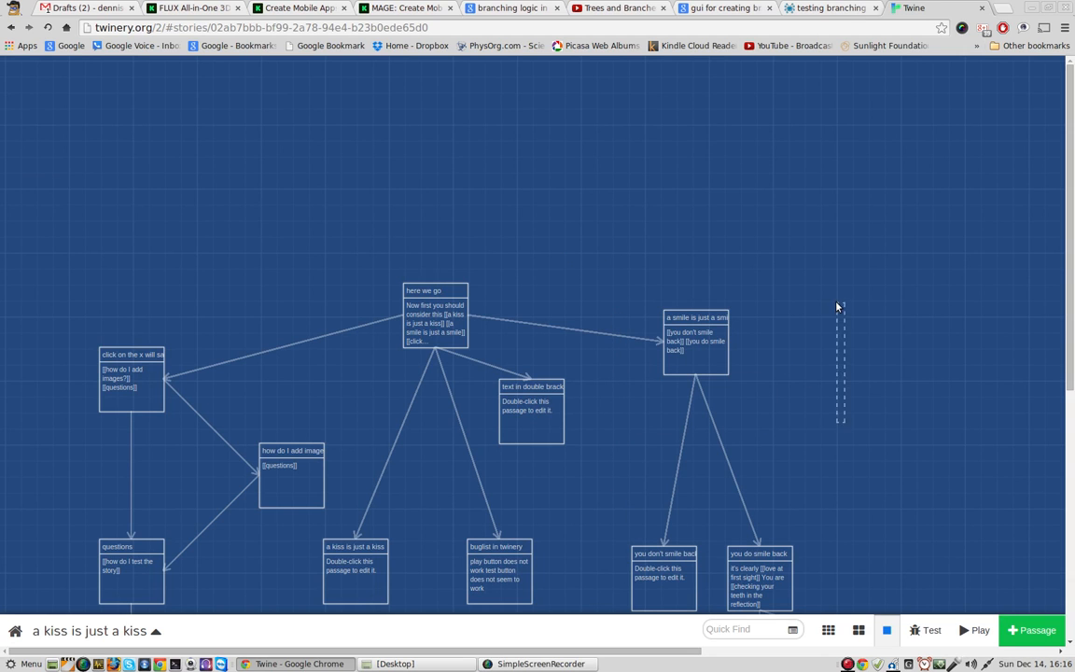
Step: Show the options of the "a kiss is just a kiss" story and close them again
{"action": "left_click_drag", "start_coordinate": [1070, 271], "coordinate": [1072, 439]}
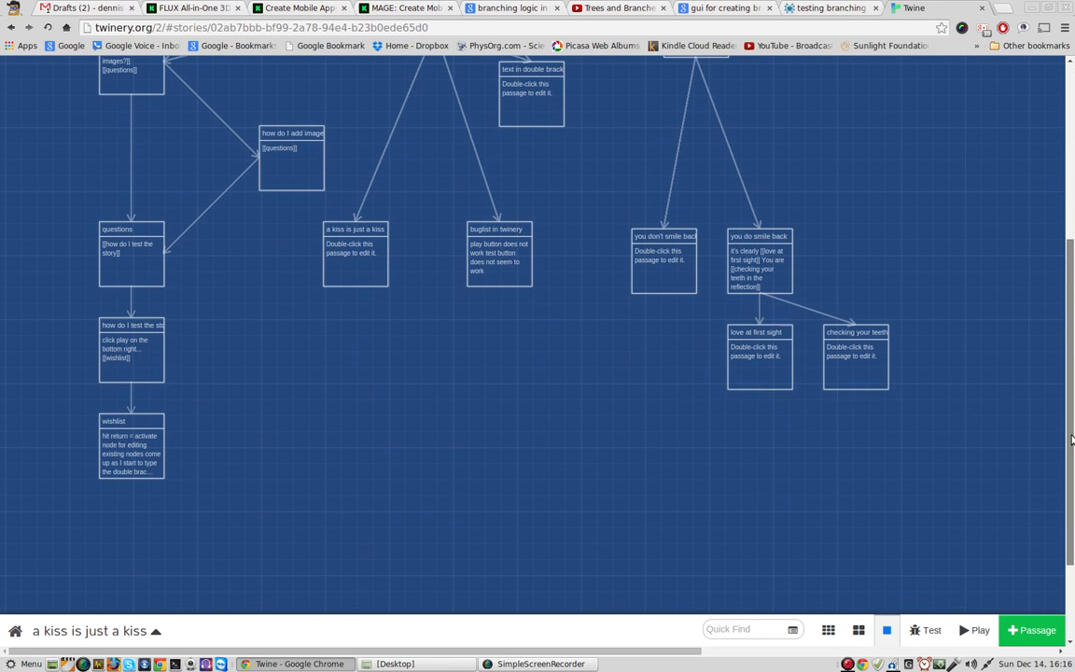
{"action": "left_click_drag", "start_coordinate": [1072, 424], "coordinate": [1072, 417]}
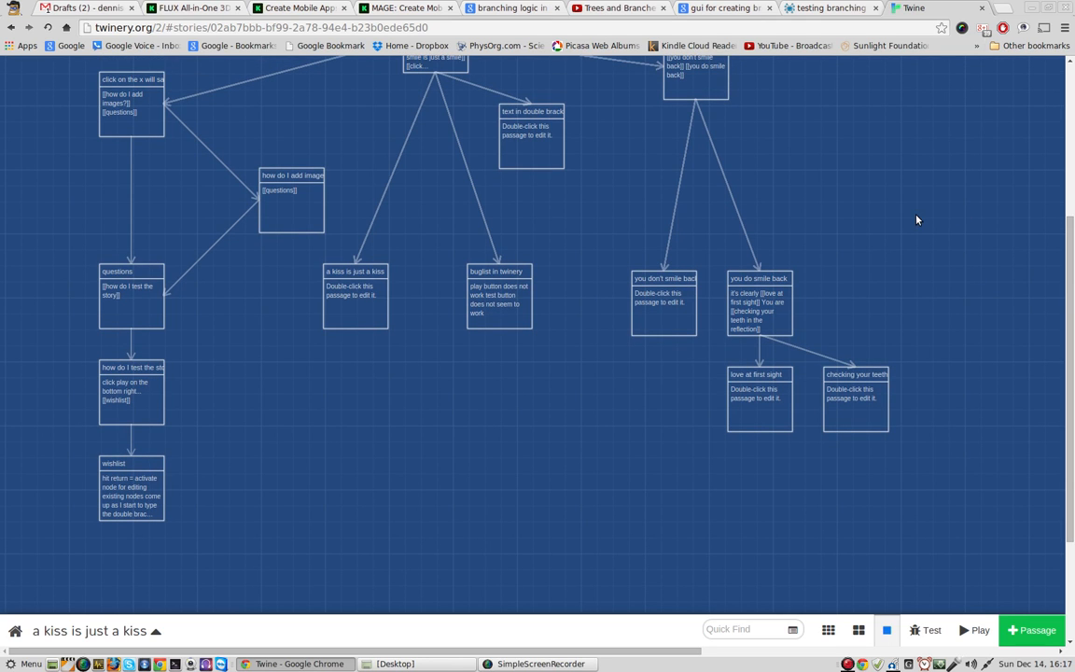
{"action": "left_click", "coordinate": [105, 632]}
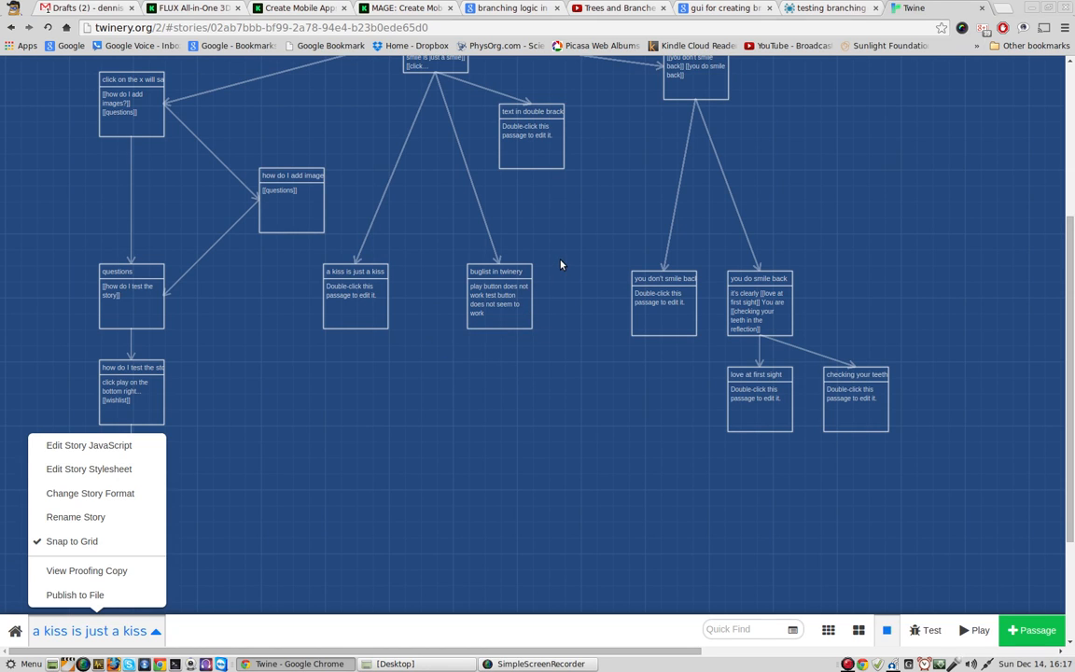
{"action": "scroll", "coordinate": [561, 264], "scroll_direction": "up", "scroll_amount": 1}
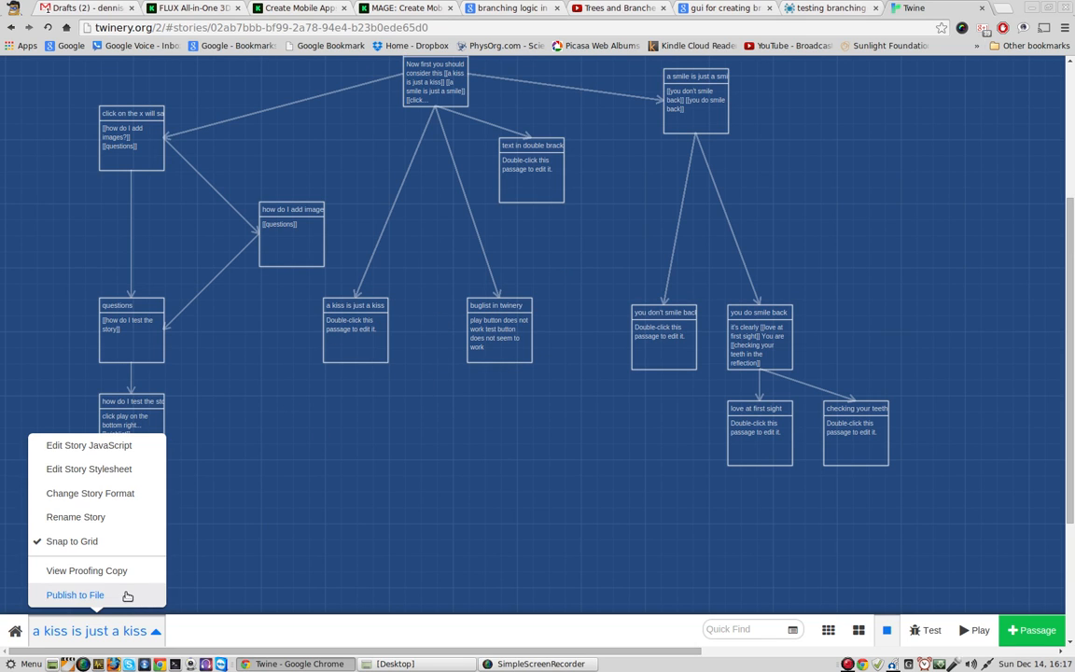
{"action": "left_click", "coordinate": [126, 631]}
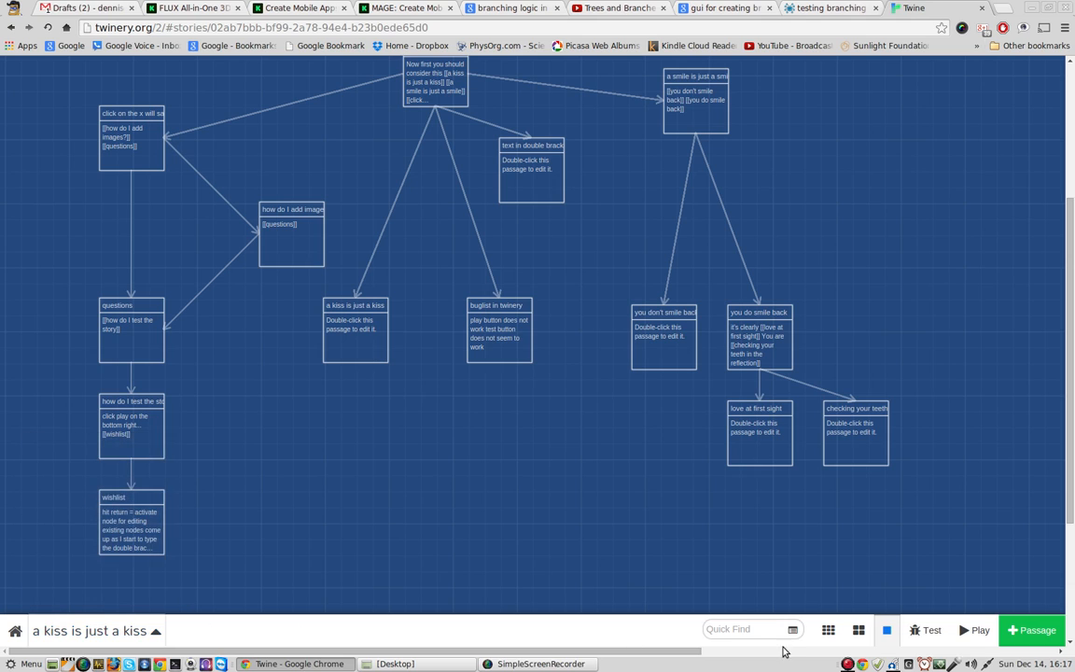
Step: Search the story's passages for "wish"
{"action": "left_click", "coordinate": [742, 630]}
{"action": "type", "text": "wuish"}
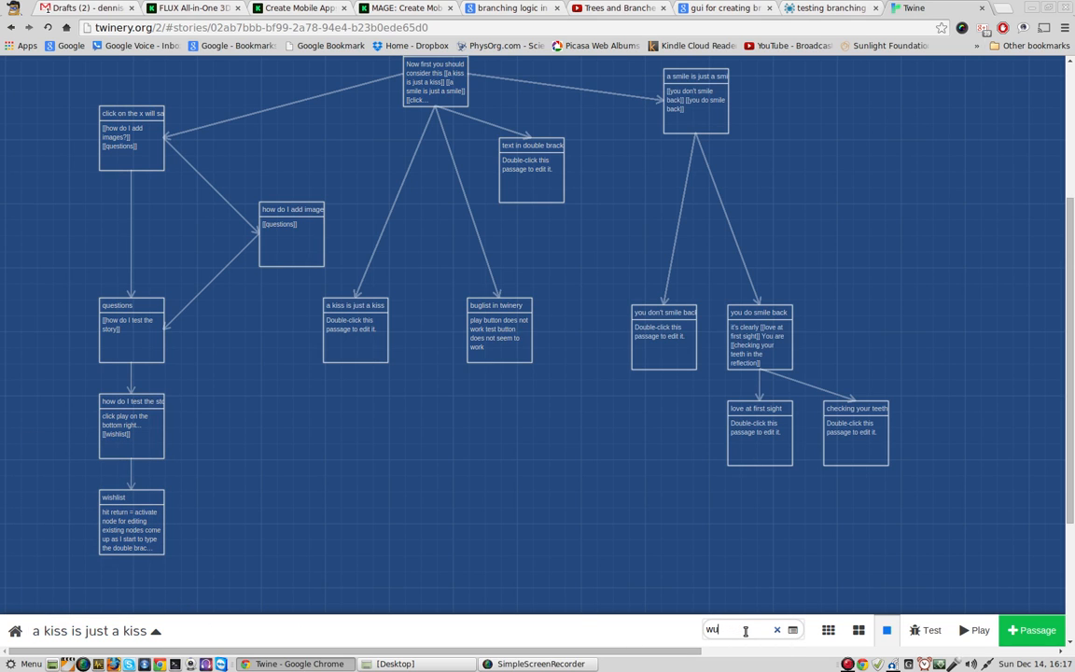
{"action": "key", "text": "BackSpace"}
{"action": "type", "text": "ish"}
Step: Open the "wishlist" passage and add the line "autosave indicator that it is working"
{"action": "double_click", "coordinate": [130, 518]}
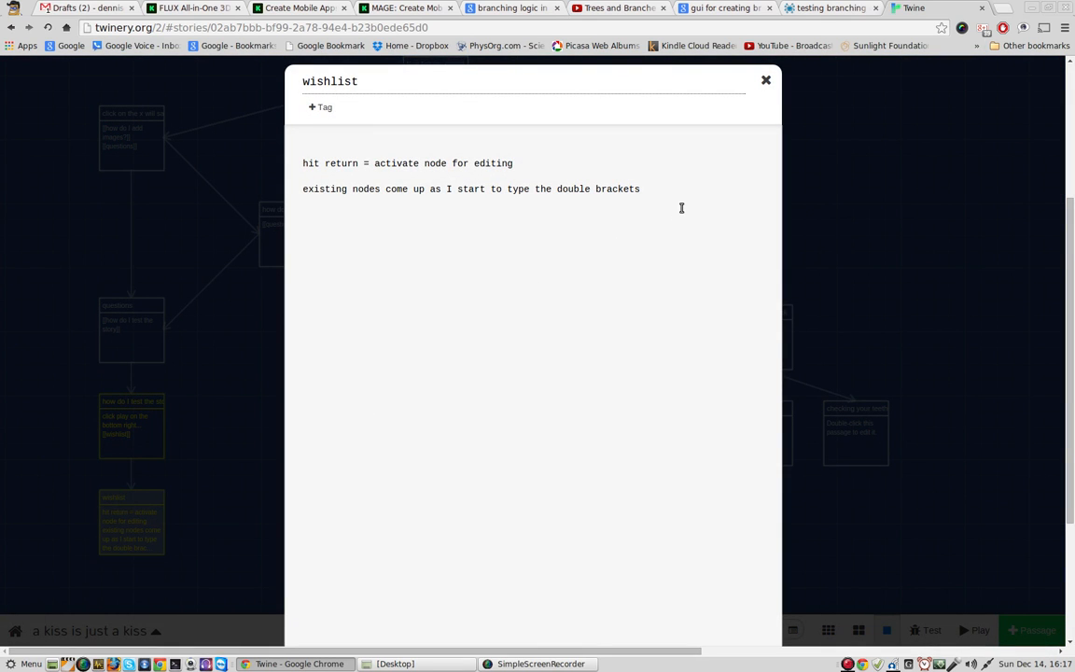
{"action": "type", "text": "autosave indicator th"}
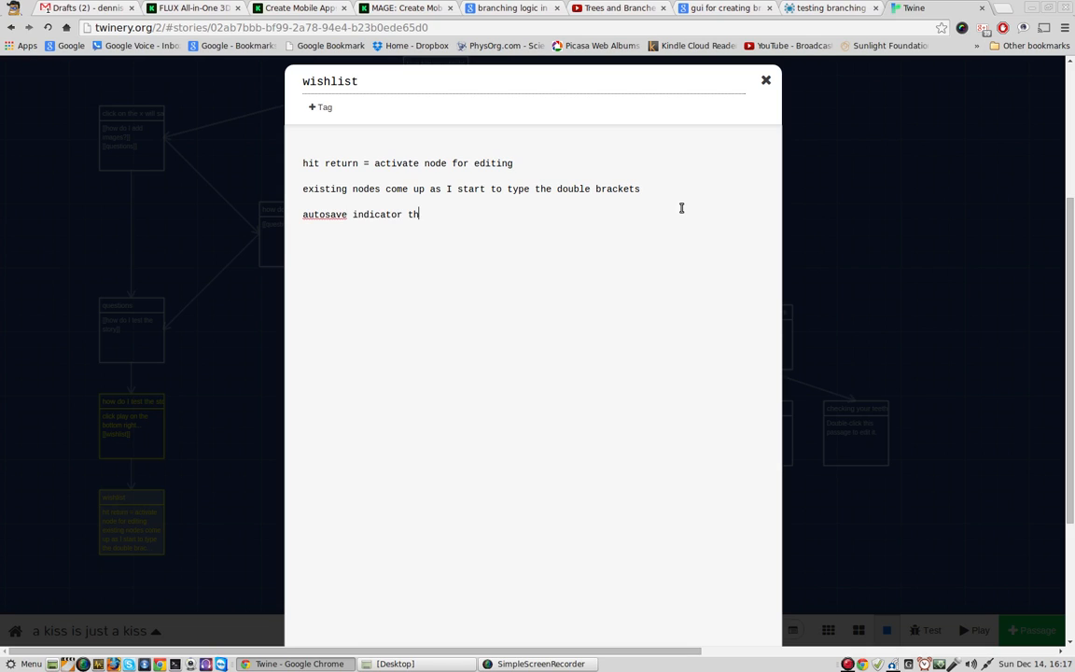
{"action": "type", "text": "at it"}
{"action": "type", "text": " is working  "}
{"action": "type", "text": "hot keys f"}
{"action": "type", "text": "o"}
Step: Add the line "hot keys for closing windows" to the wishlist below the autosave entry
{"action": "key", "text": "BackSpace"}
{"action": "type", "text": "t keys for c"}
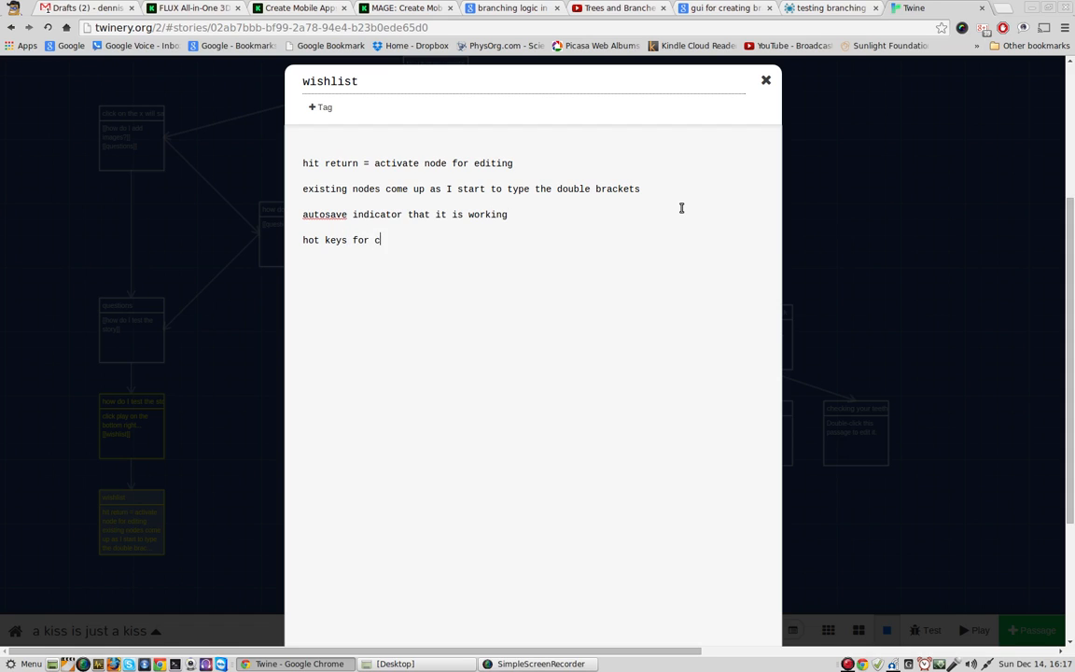
{"action": "type", "text": "losing windows  minimu"}
Step: Add the line "minimize use of/need for mouse" to the wishlist and close the passage
{"action": "key", "text": "BackSpace"}
{"action": "type", "text": "imu"}
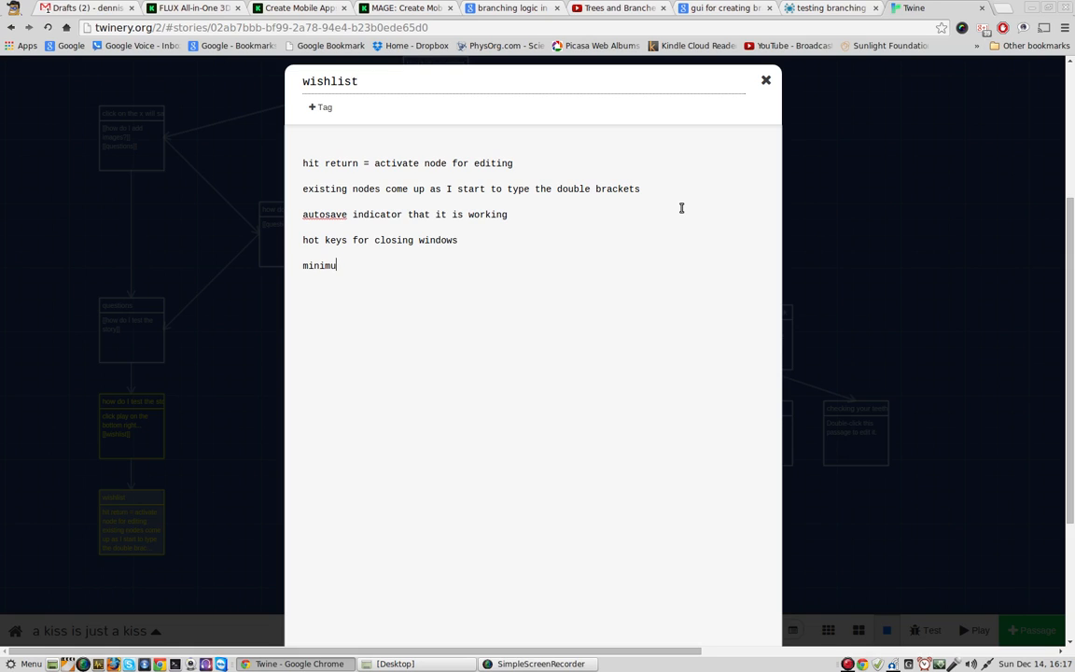
{"action": "type", "text": "ze use of t"}
{"action": "key", "text": "BackSpace"}
{"action": "type", "text": "mou"}
{"action": "key", "text": "BackSpace"}
{"action": "key", "text": "BackSpace"}
{"action": "key", "text": "BackSpace"}
{"action": "key", "text": "BackSpace"}
{"action": "key", "text": "BackSpace"}
{"action": "key", "text": "BackSpace"}
{"action": "type", "text": "/need for mouse"}
{"action": "left_click", "coordinate": [766, 81]}
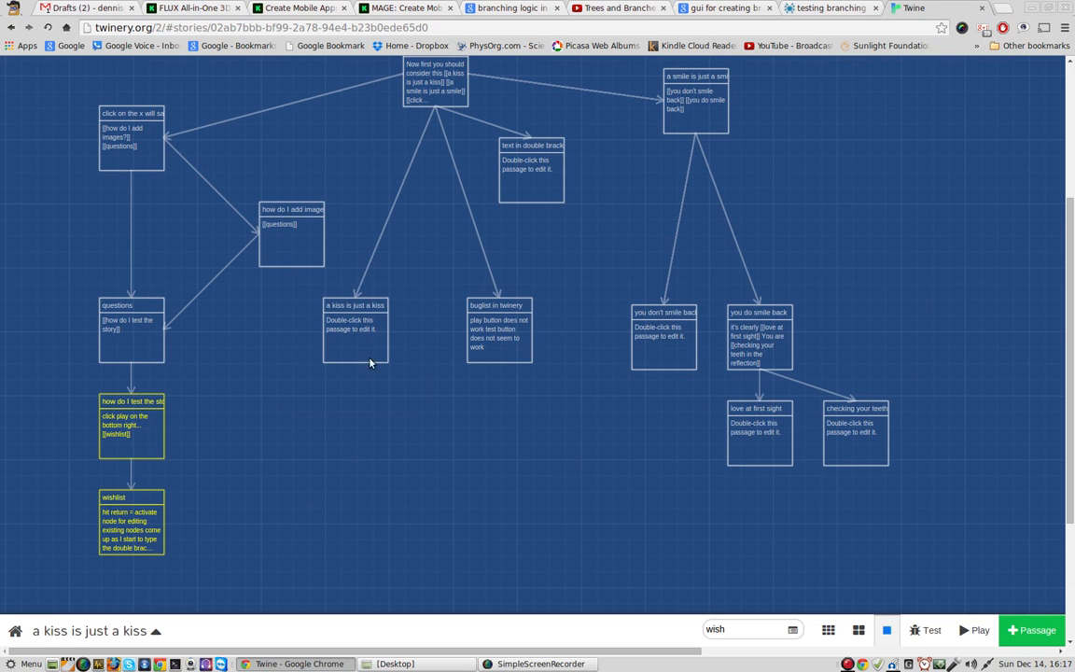
Step: Create a new passage and move it to the empty area right of the "a smile is just a smile" passage
{"action": "left_click", "coordinate": [307, 259]}
{"action": "left_click", "coordinate": [1032, 631]}
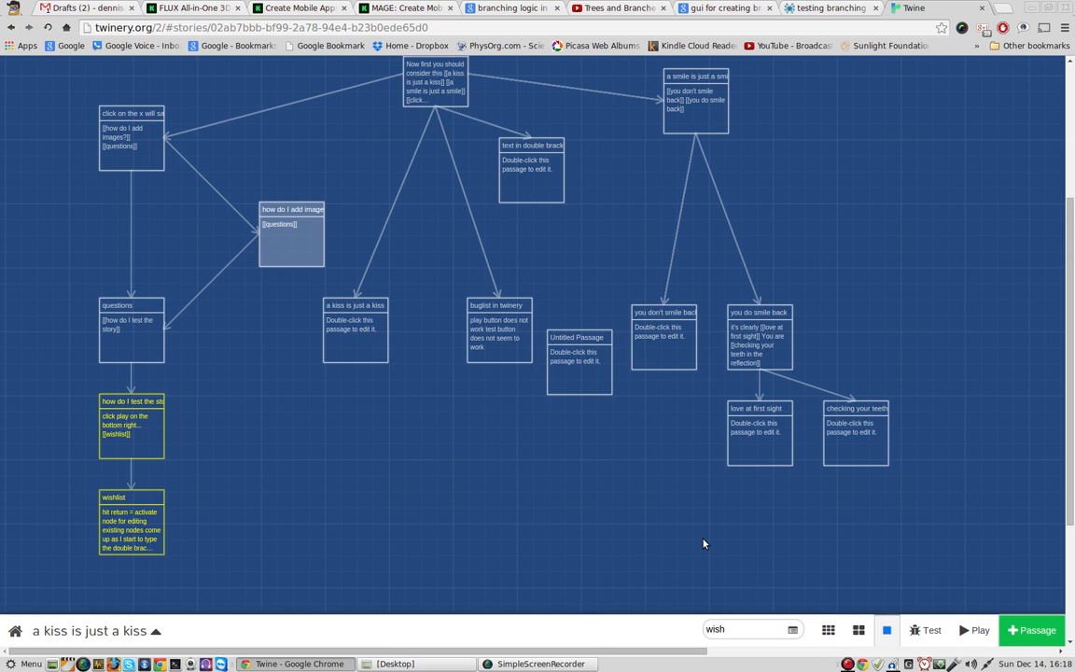
{"action": "mouse_move", "coordinate": [585, 357]}
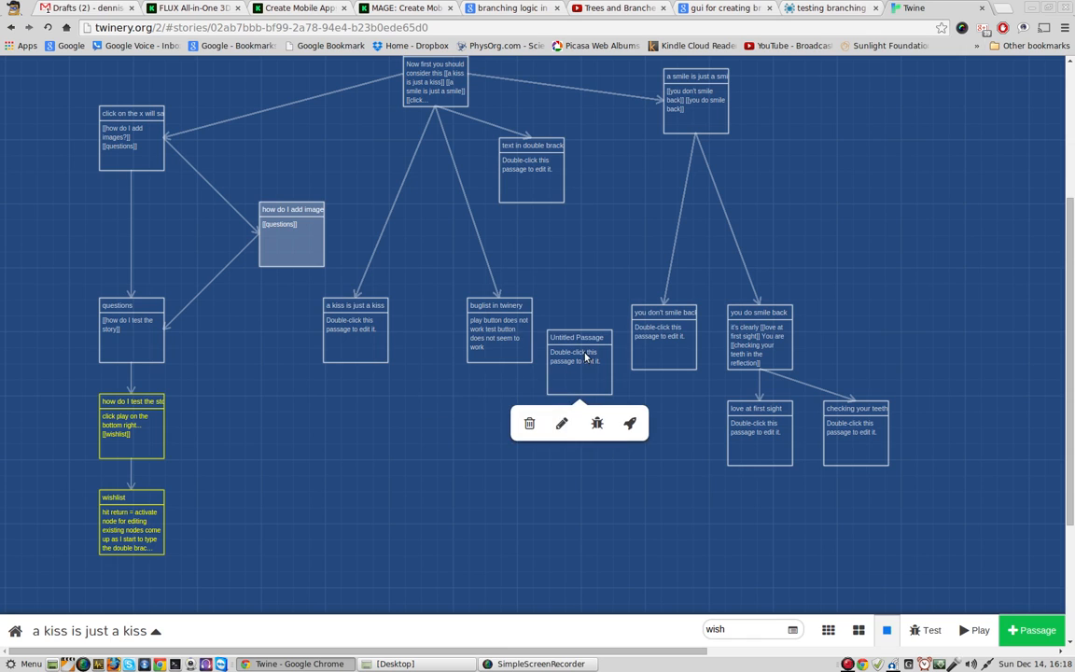
{"action": "left_click_drag", "start_coordinate": [585, 357], "coordinate": [889, 166]}
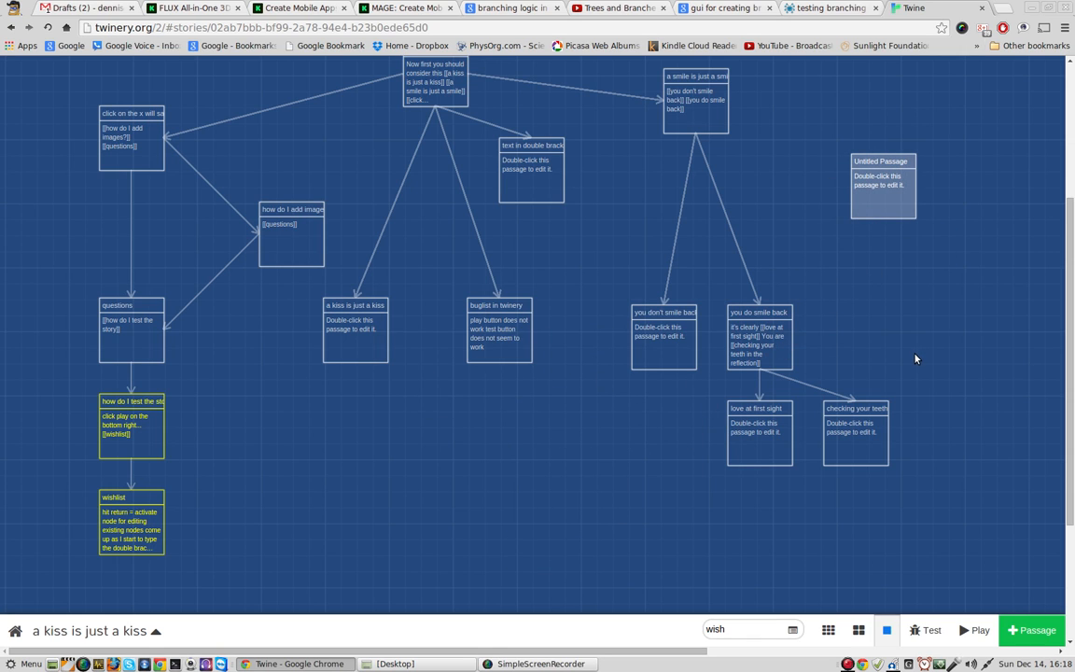
Step: Open the new untitled passage and rename it "free floating node"
{"action": "mouse_move", "coordinate": [881, 165]}
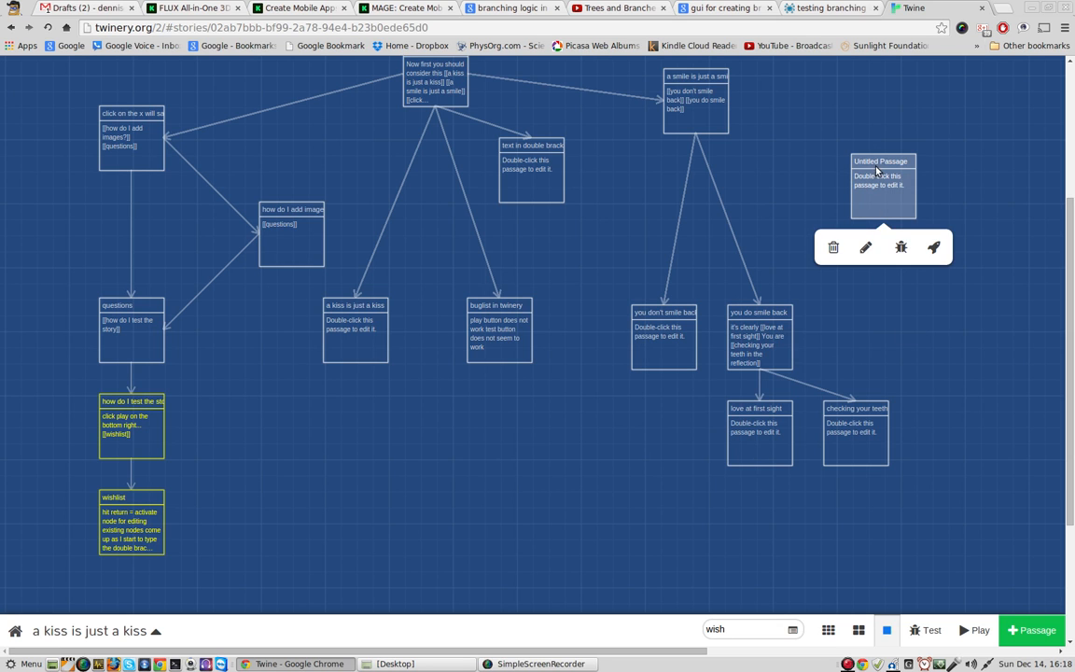
{"action": "double_click", "coordinate": [882, 164]}
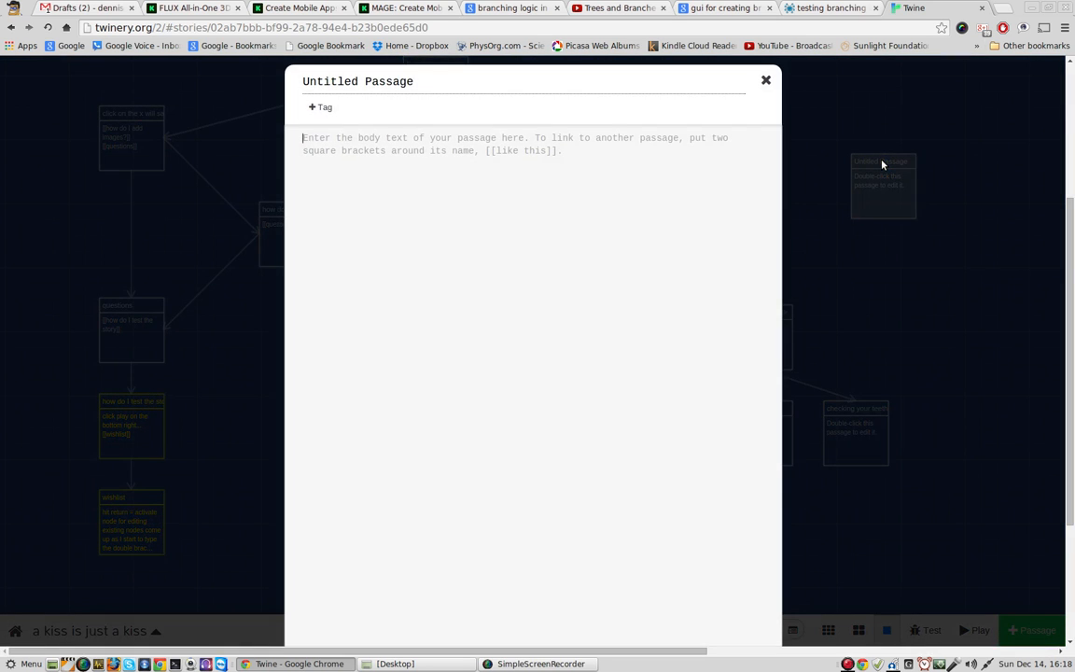
{"action": "triple_click", "coordinate": [428, 81]}
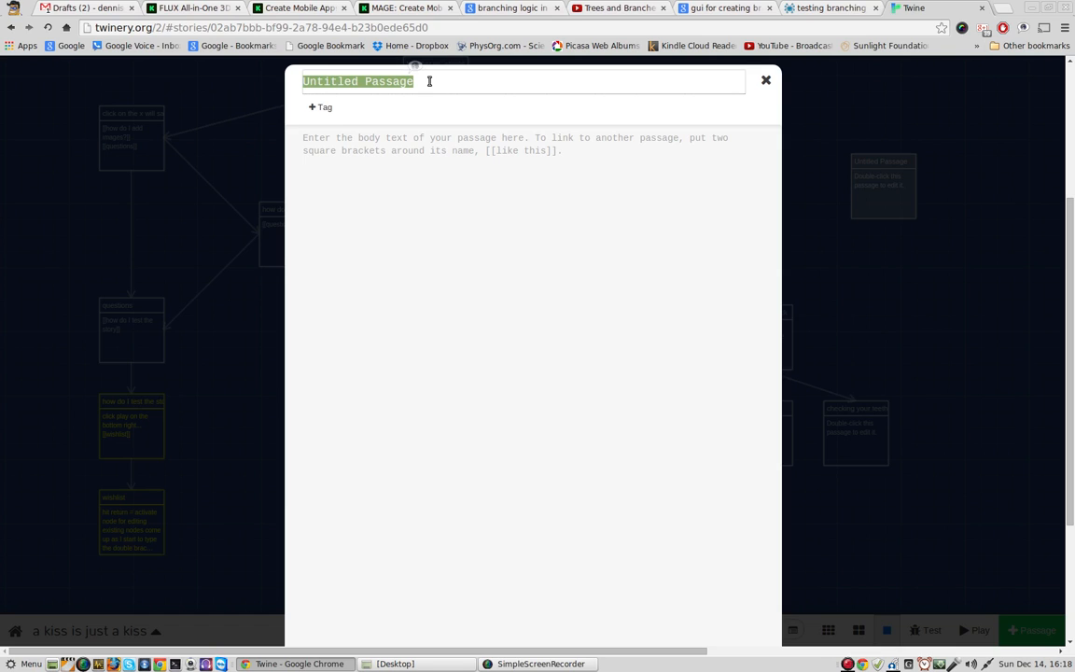
{"action": "type", "text": "free"}
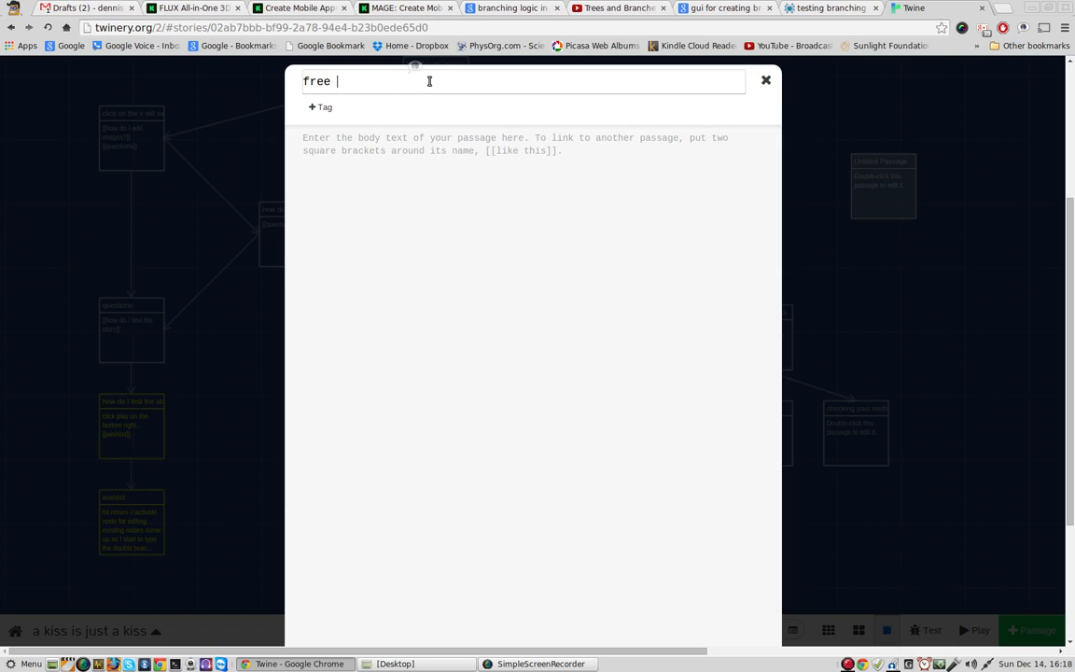
{"action": "type", "text": " floating node"}
Step: Enter the link [[start]] as the body of the "free floating node" passage and close it
{"action": "left_click", "coordinate": [448, 154]}
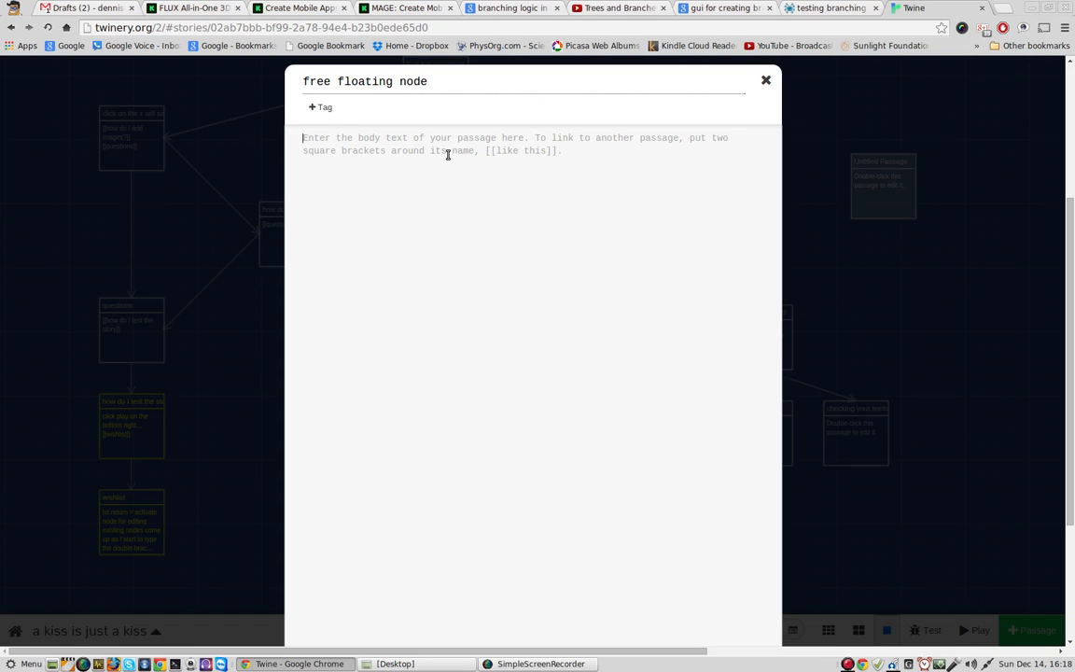
{"action": "type", "text": "Ho"}
{"action": "type", "text": "[[start"}
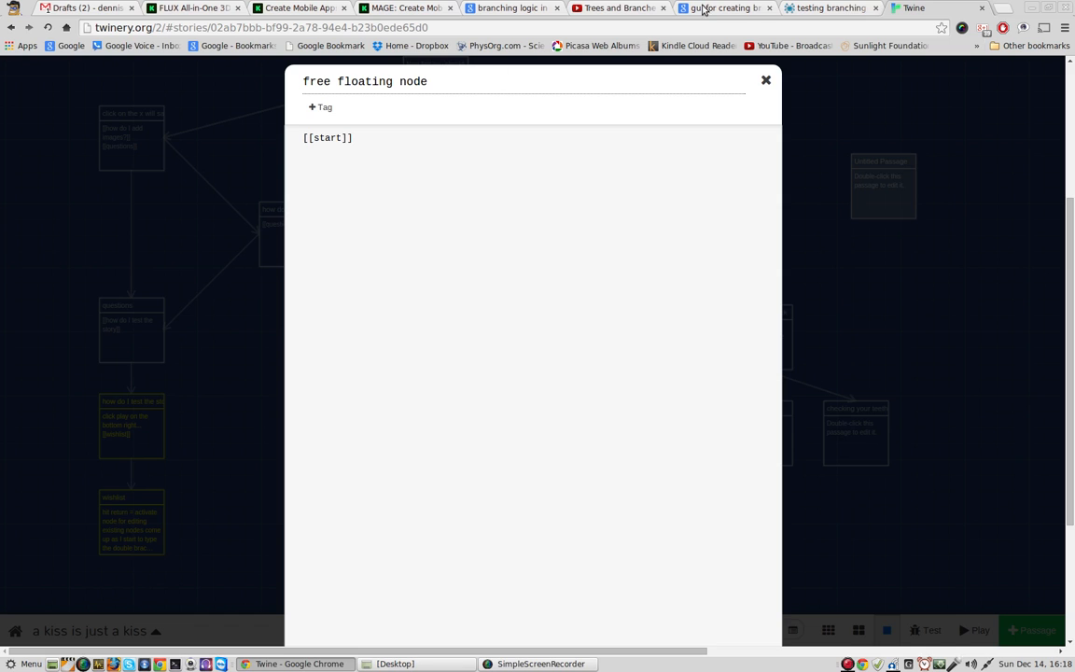
{"action": "left_click", "coordinate": [766, 80]}
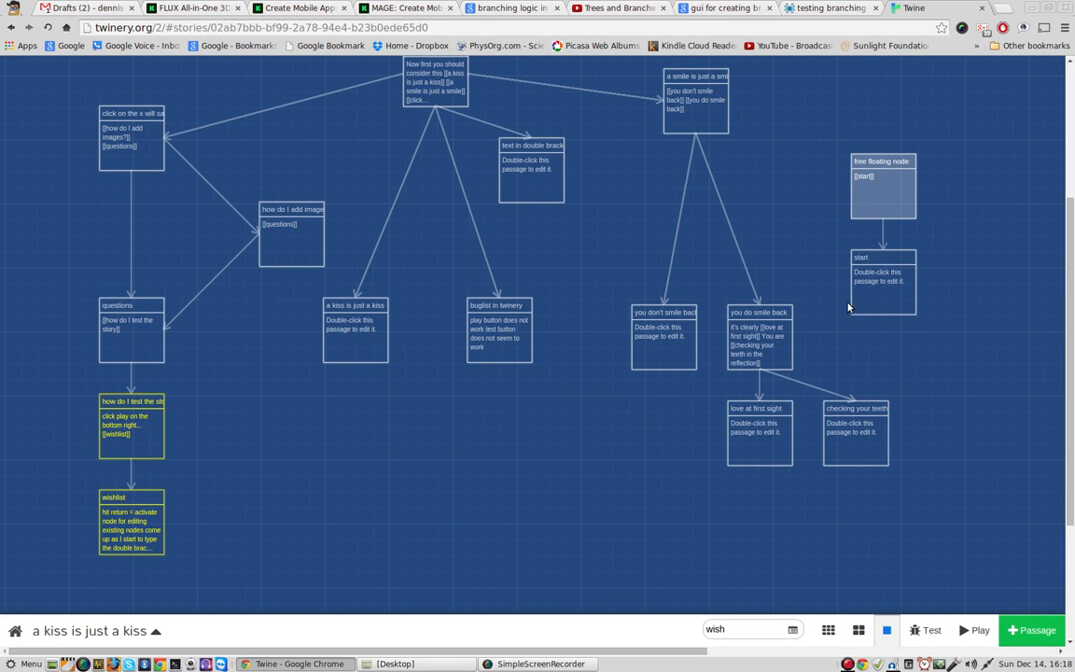
Step: Move the "here we go" passage slightly down and to the left on the story map
{"action": "mouse_move", "coordinate": [874, 182]}
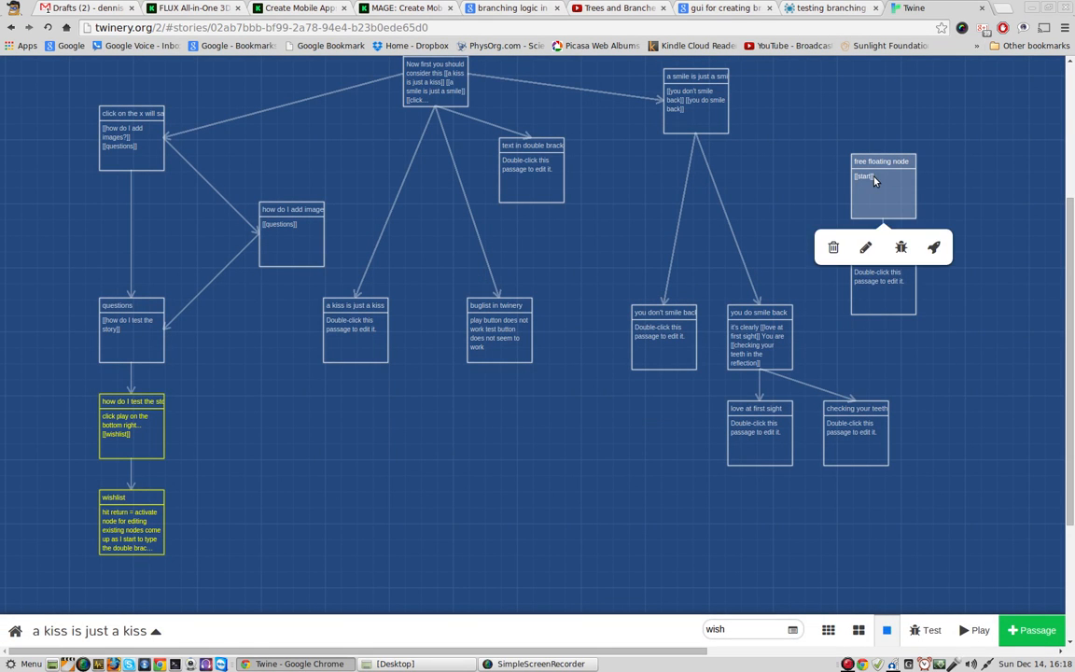
{"action": "left_click", "coordinate": [445, 88]}
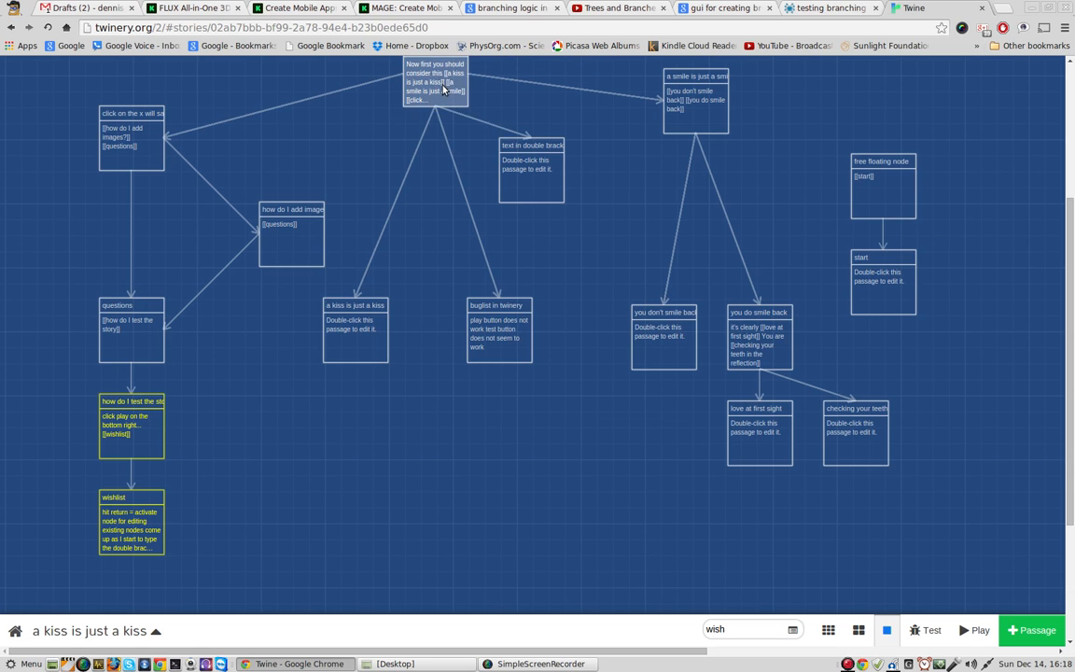
{"action": "left_click_drag", "start_coordinate": [444, 89], "coordinate": [428, 137]}
Step: Add the link [[here we Go]] below [[start]] in the "free floating node" passage and close it
{"action": "double_click", "coordinate": [888, 187]}
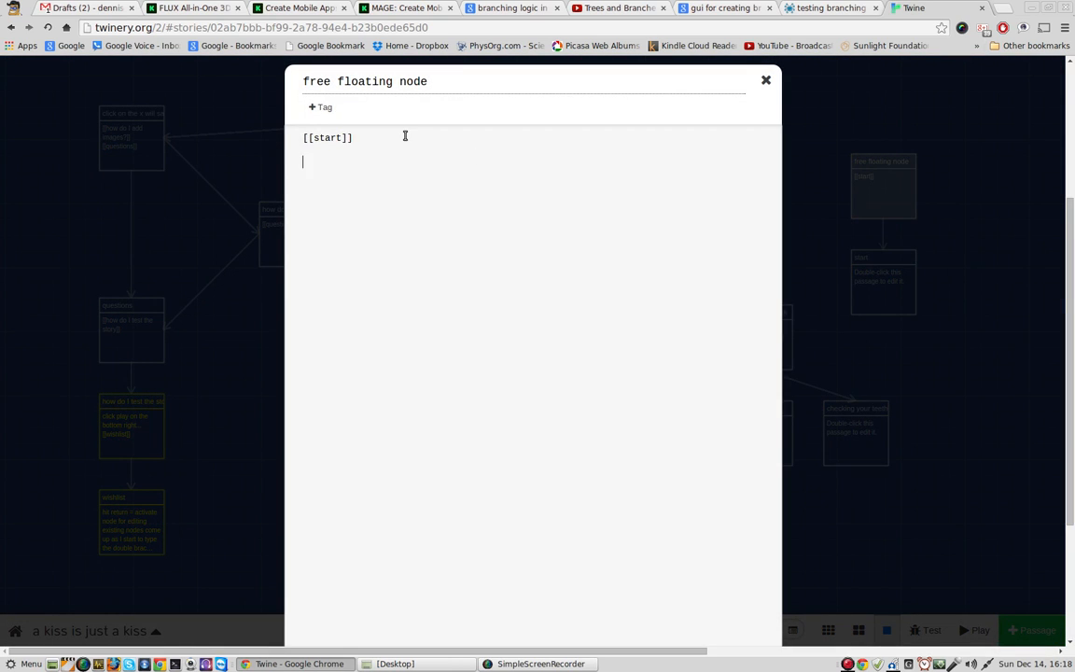
{"action": "type", "text": "[[here we Go]]"}
{"action": "left_click", "coordinate": [765, 82]}
Step: Move the "here we Go 1" passage up so it clears the "you do smile back" passage
{"action": "mouse_move", "coordinate": [813, 305]}
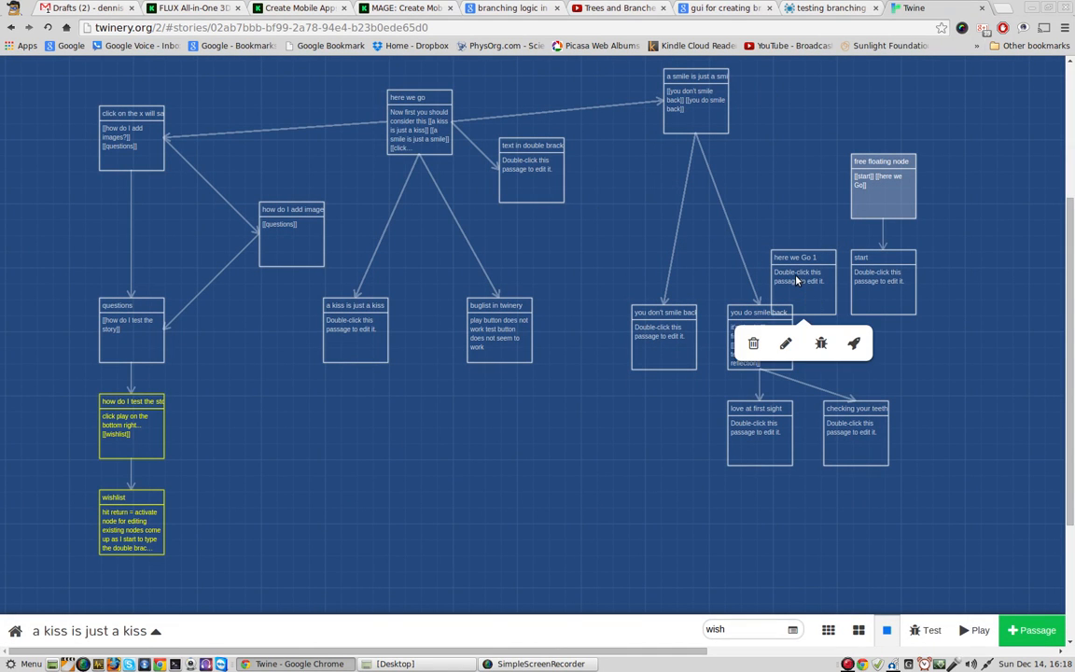
{"action": "left_click_drag", "start_coordinate": [797, 280], "coordinate": [782, 216]}
{"action": "mouse_move", "coordinate": [870, 282]}
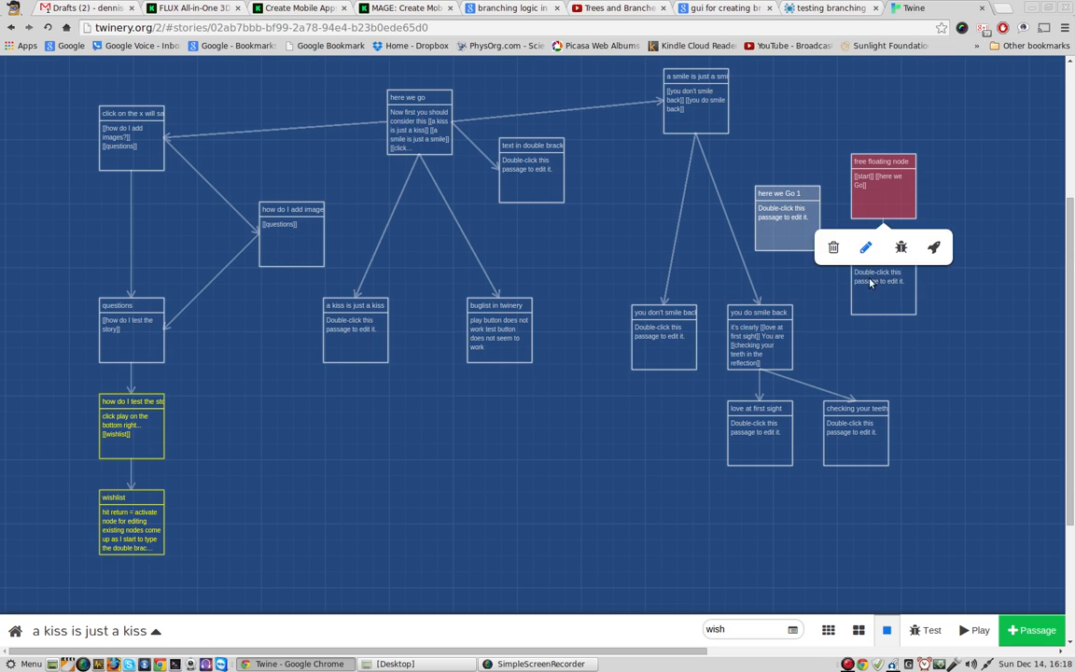
Step: Correct the second link in the "free floating node" passage to [[here we go]] and close the passage
{"action": "mouse_move", "coordinate": [784, 242]}
{"action": "mouse_move", "coordinate": [870, 229]}
{"action": "double_click", "coordinate": [886, 183]}
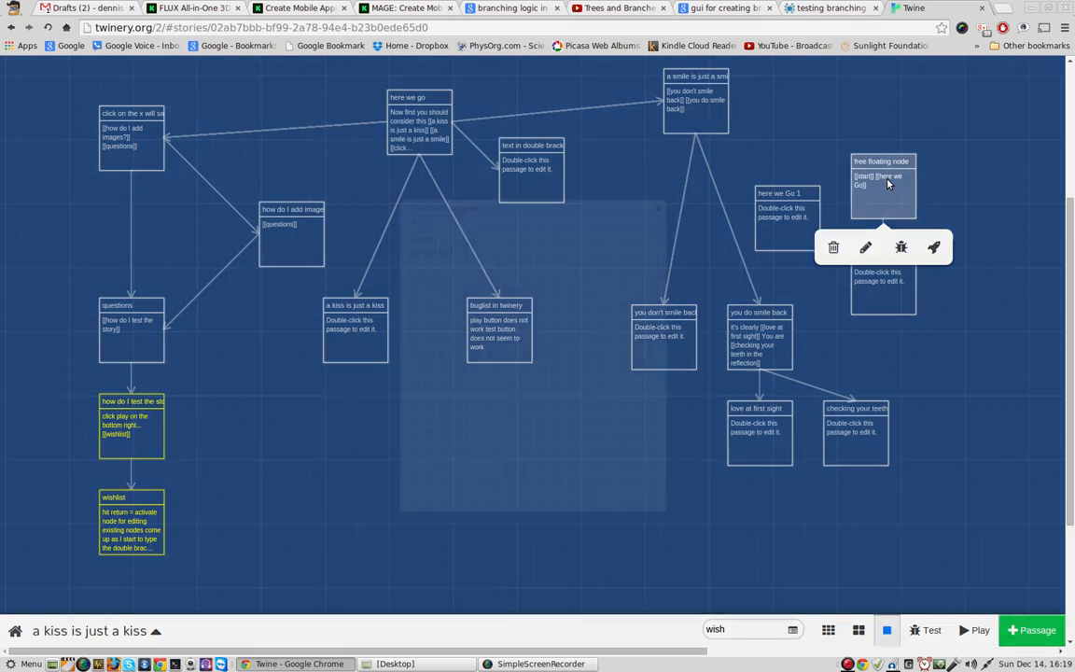
{"action": "left_click", "coordinate": [360, 164]}
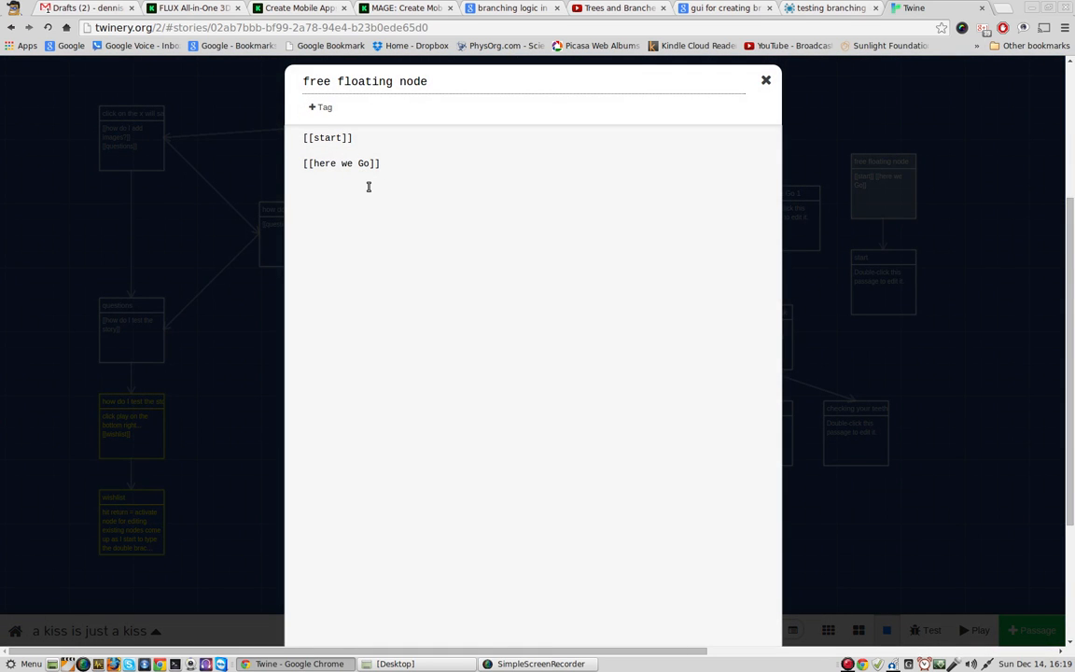
{"action": "key", "text": "Delete"}
{"action": "type", "text": "g"}
{"action": "key", "text": "Return"}
{"action": "key", "text": "BackSpace"}
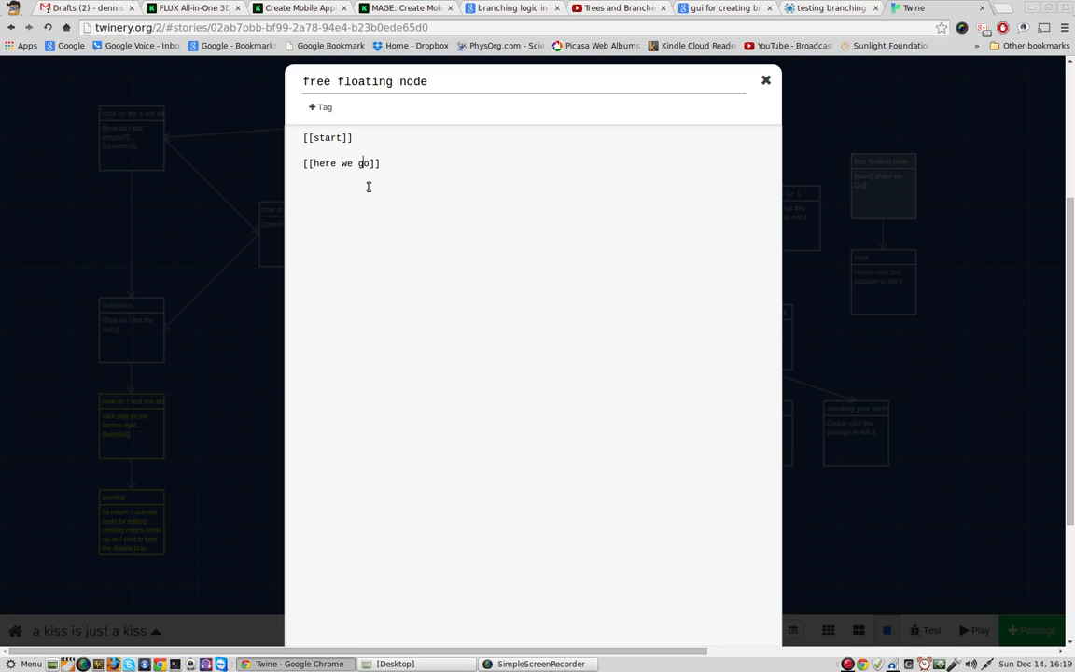
{"action": "left_click", "coordinate": [766, 80]}
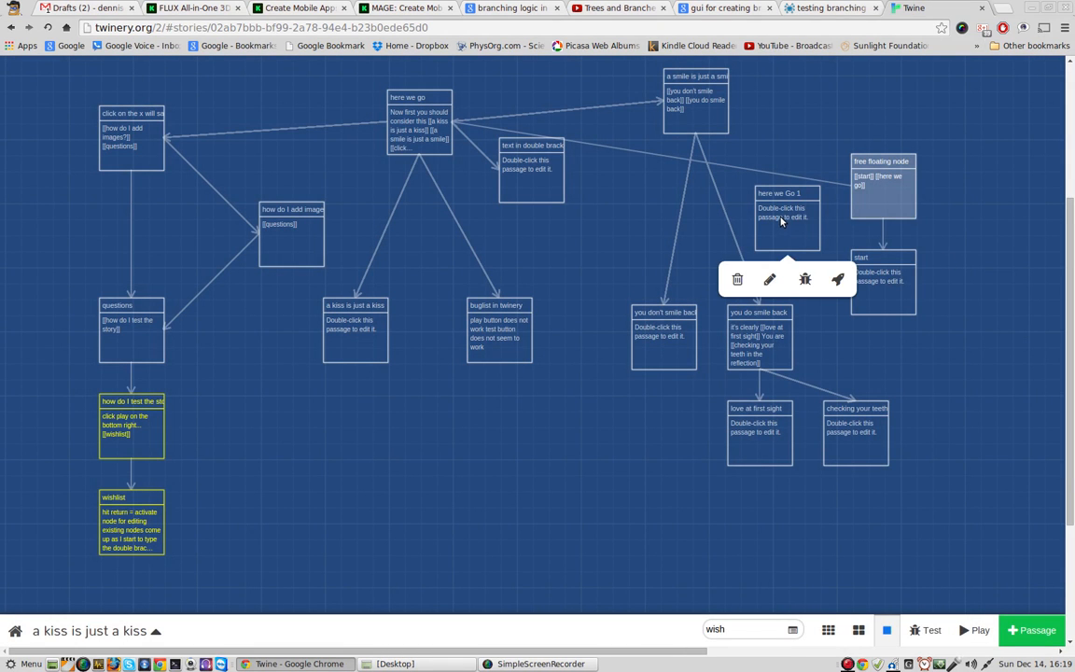
Step: Move the "here we Go 1" passage to the right of the "start" passage and deselect it
{"action": "left_click_drag", "start_coordinate": [782, 221], "coordinate": [974, 296]}
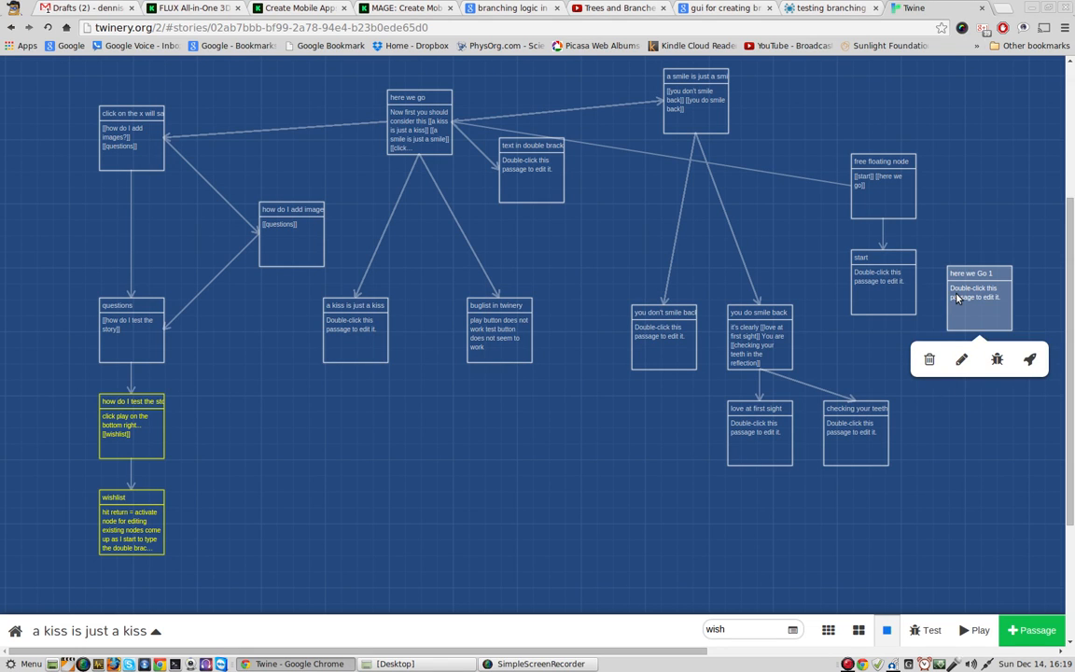
{"action": "left_click", "coordinate": [500, 470]}
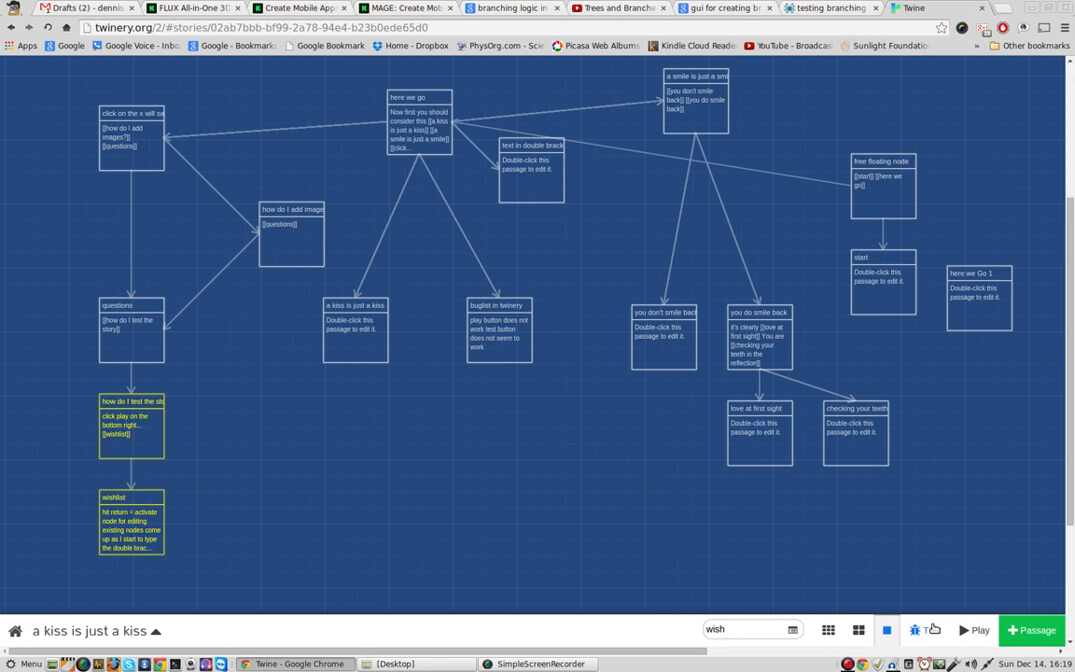
Step: Open the story-wide Find and Replace dialog for "wish" and close it without replacing anything
{"action": "left_click", "coordinate": [793, 629]}
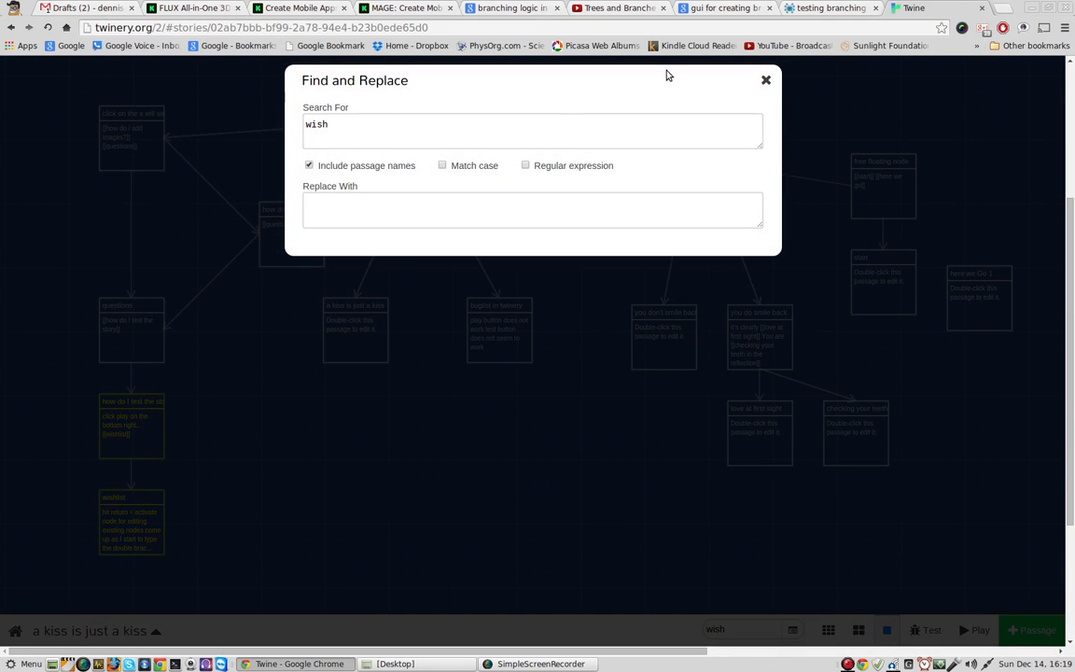
{"action": "left_click", "coordinate": [765, 80]}
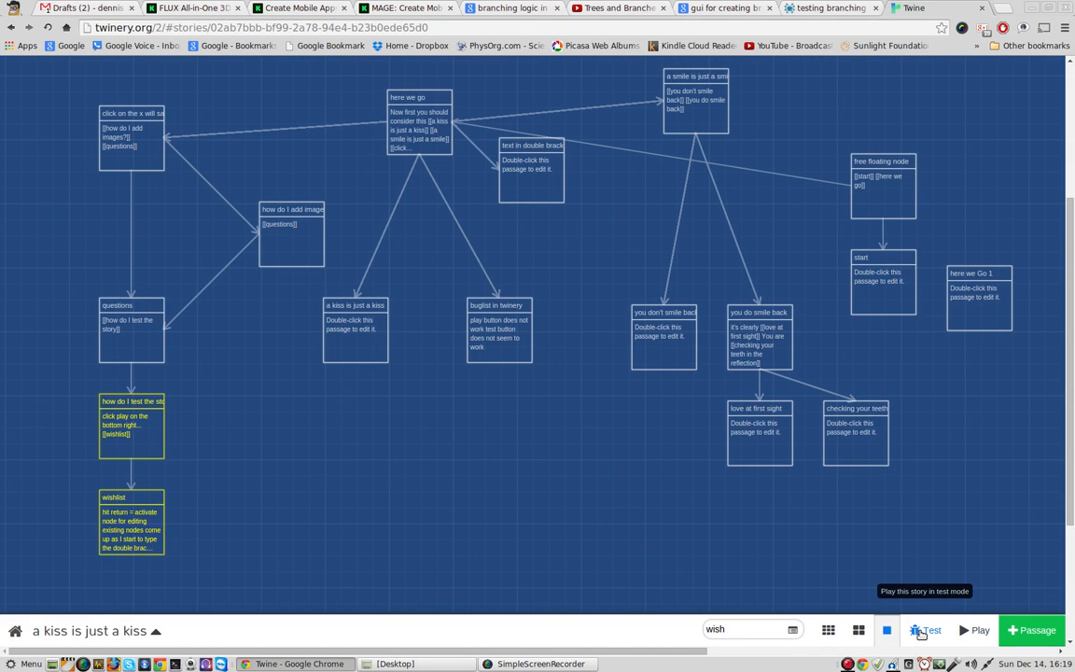
Step: Run the story in test mode, inspect the test page, and close it to return to the story map
{"action": "left_click", "coordinate": [411, 118]}
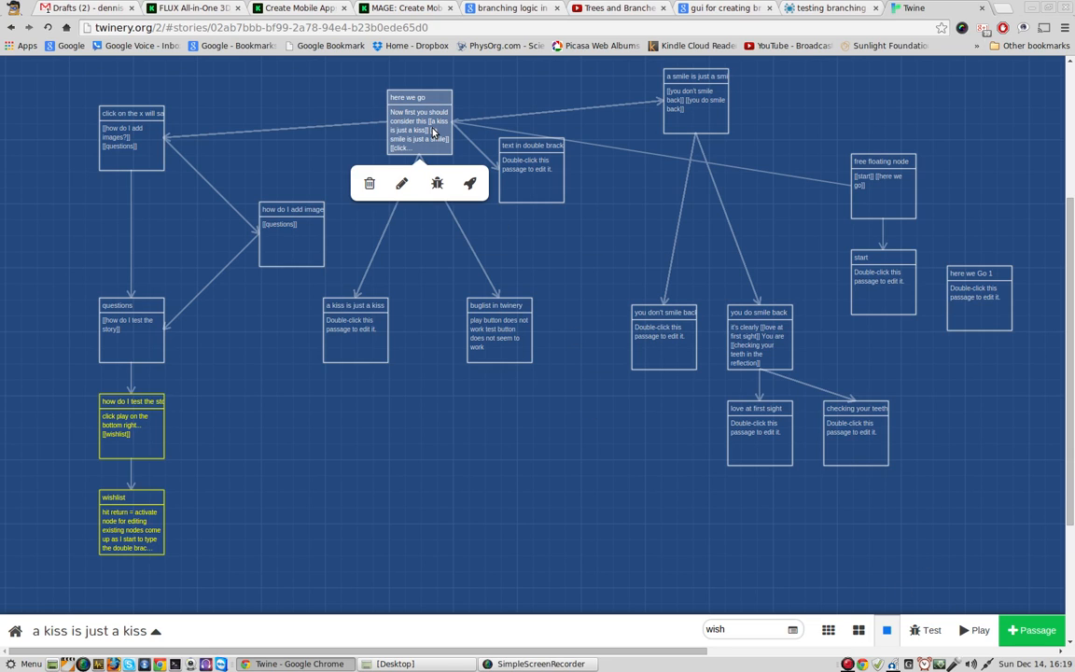
{"action": "left_click", "coordinate": [931, 630]}
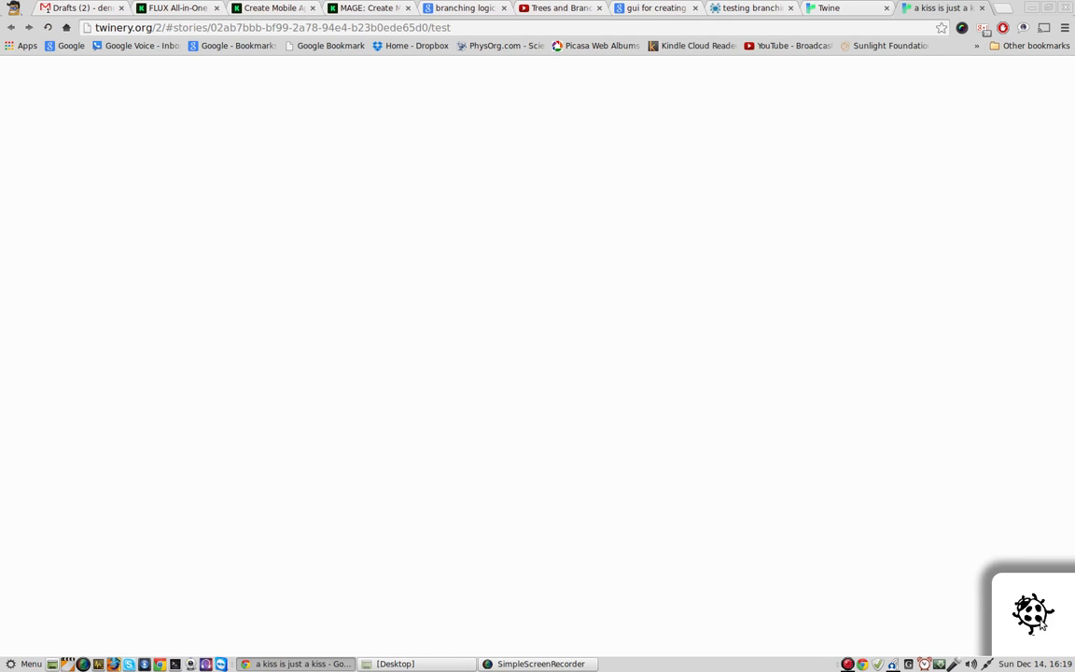
{"action": "right_click", "coordinate": [229, 177]}
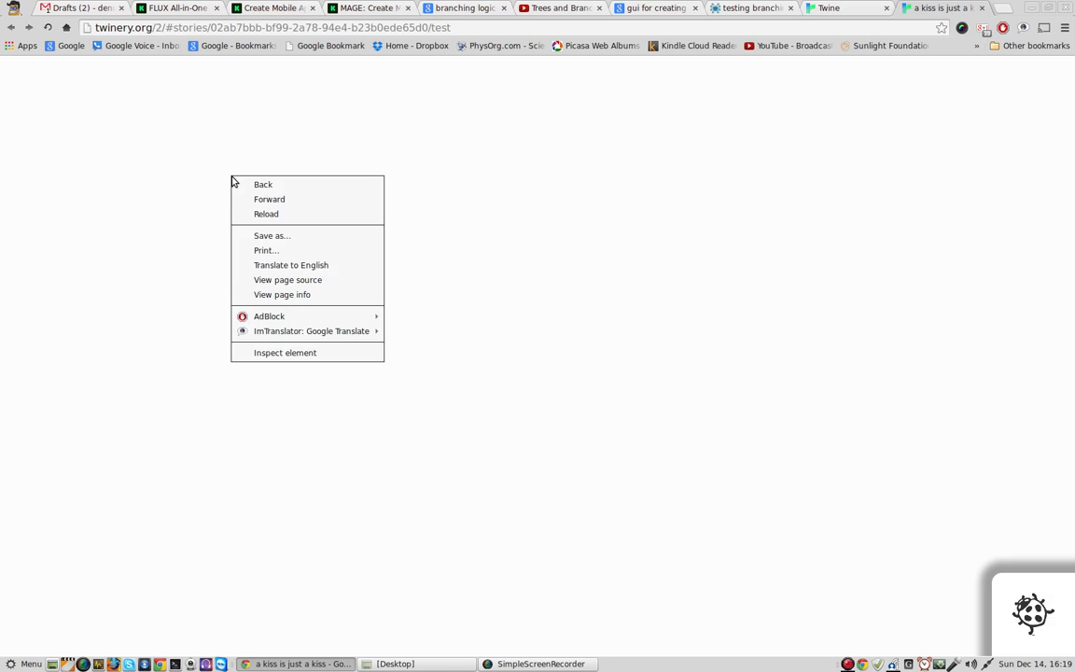
{"action": "left_click", "coordinate": [466, 175]}
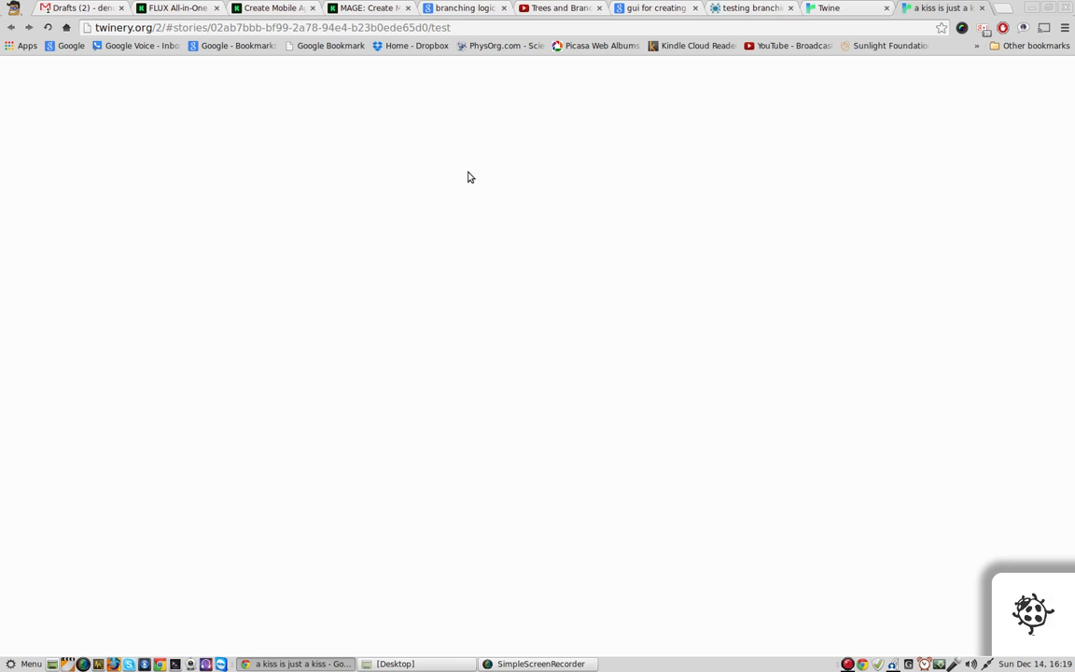
{"action": "left_click", "coordinate": [845, 11]}
{"action": "left_click", "coordinate": [917, 9]}
{"action": "left_click", "coordinate": [982, 7]}
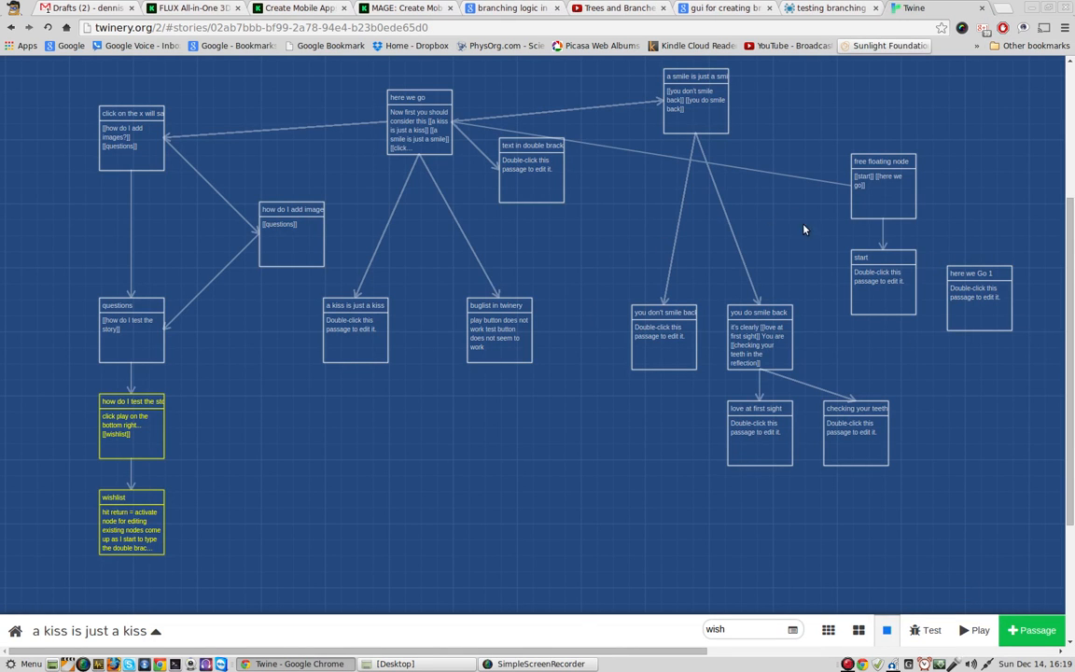
Step: Move the "free floating node", "start" and "here we Go 1" passages into a row below the "buglist in twinery" passage
{"action": "left_click_drag", "start_coordinate": [899, 181], "coordinate": [417, 529]}
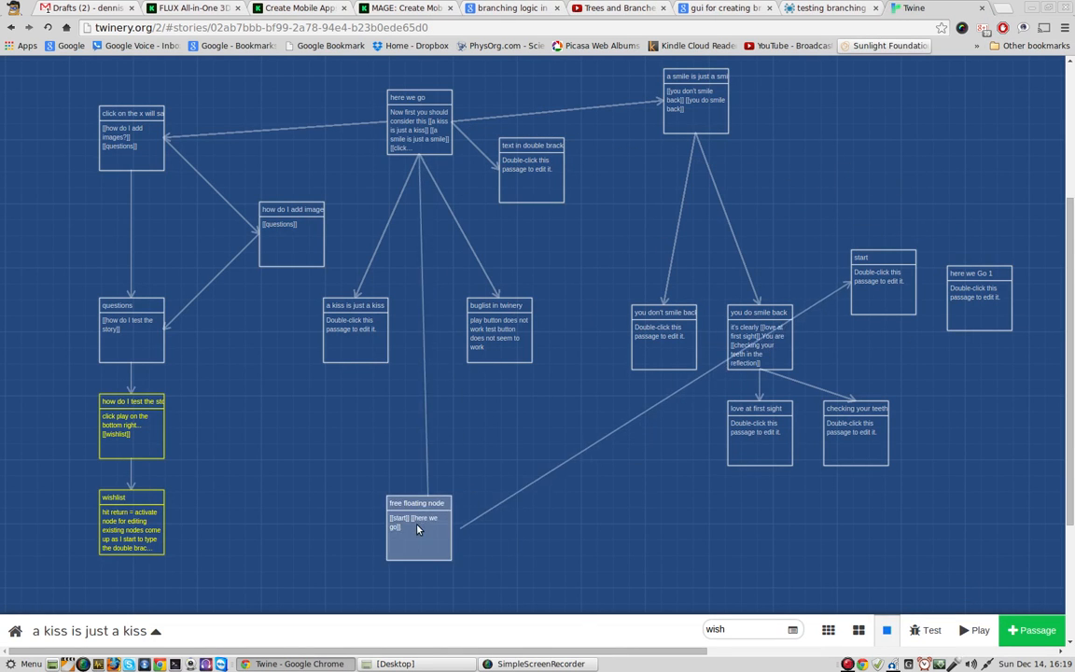
{"action": "left_click_drag", "start_coordinate": [883, 280], "coordinate": [515, 521]}
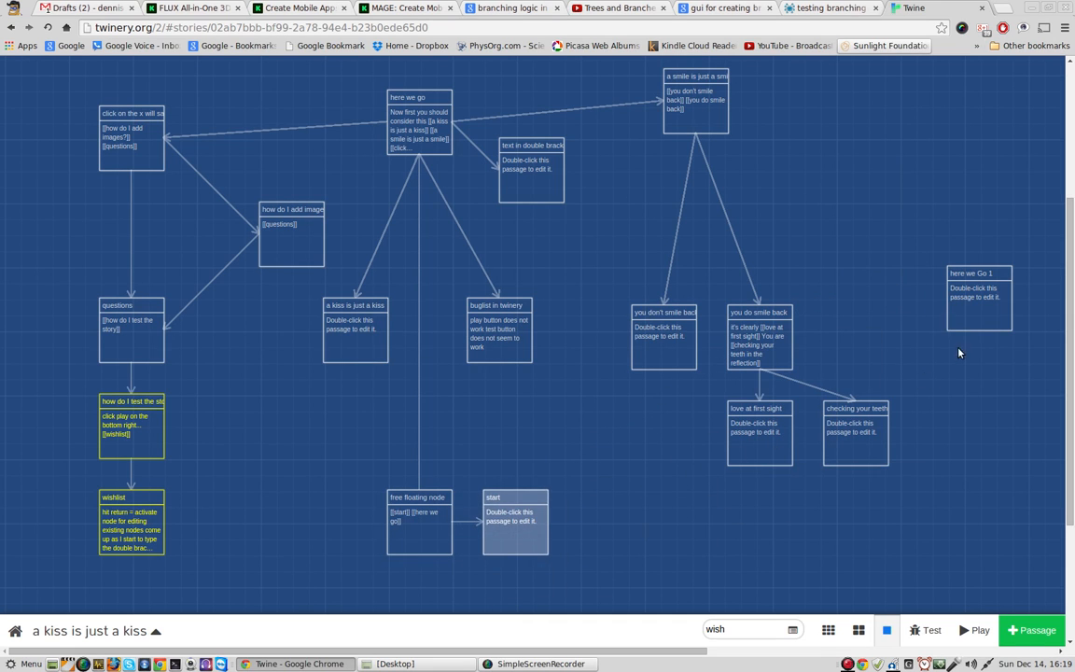
{"action": "left_click_drag", "start_coordinate": [971, 301], "coordinate": [645, 554]}
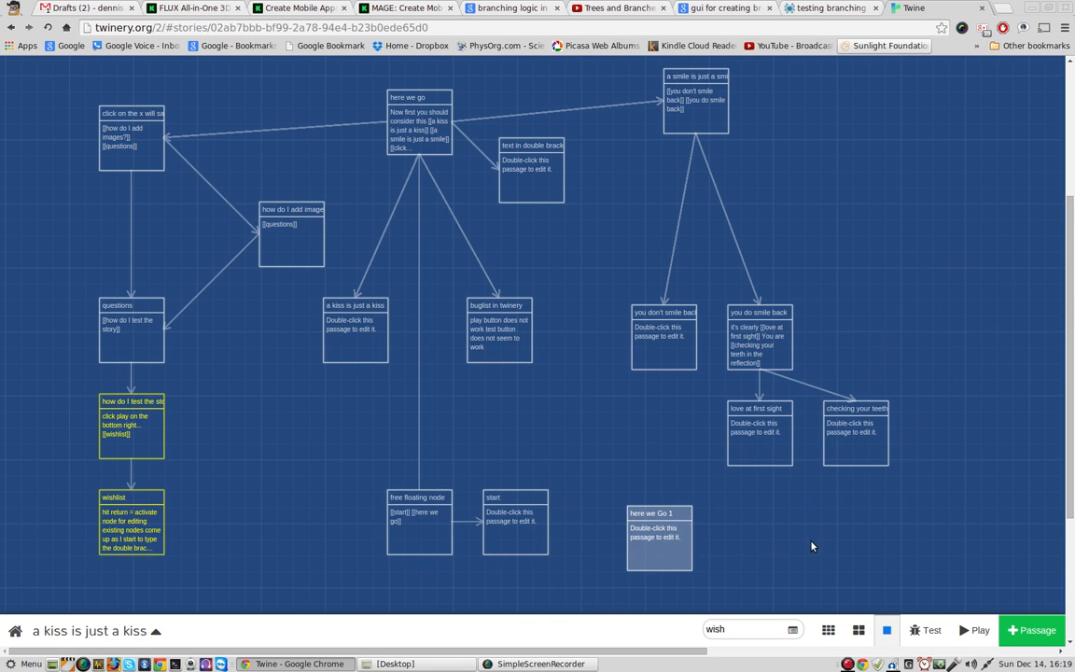
Step: Show only the story structure and move "a smile is just a smile", "you do smile back" and its two child passages to the right
{"action": "scroll", "coordinate": [839, 537], "scroll_direction": "down", "scroll_amount": 1}
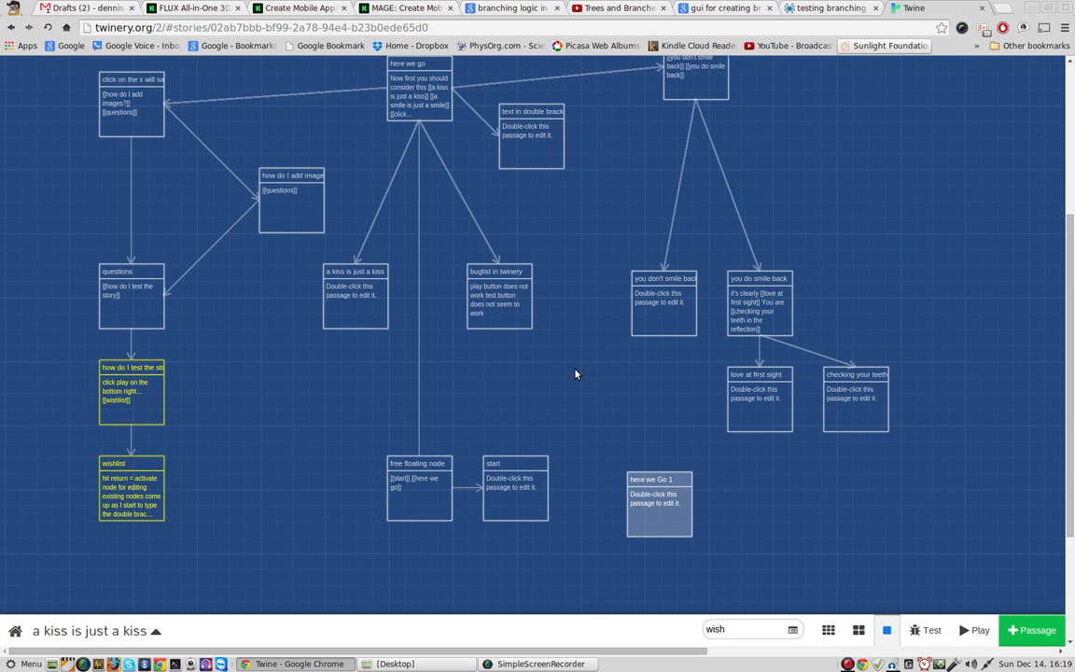
{"action": "left_click", "coordinate": [828, 630]}
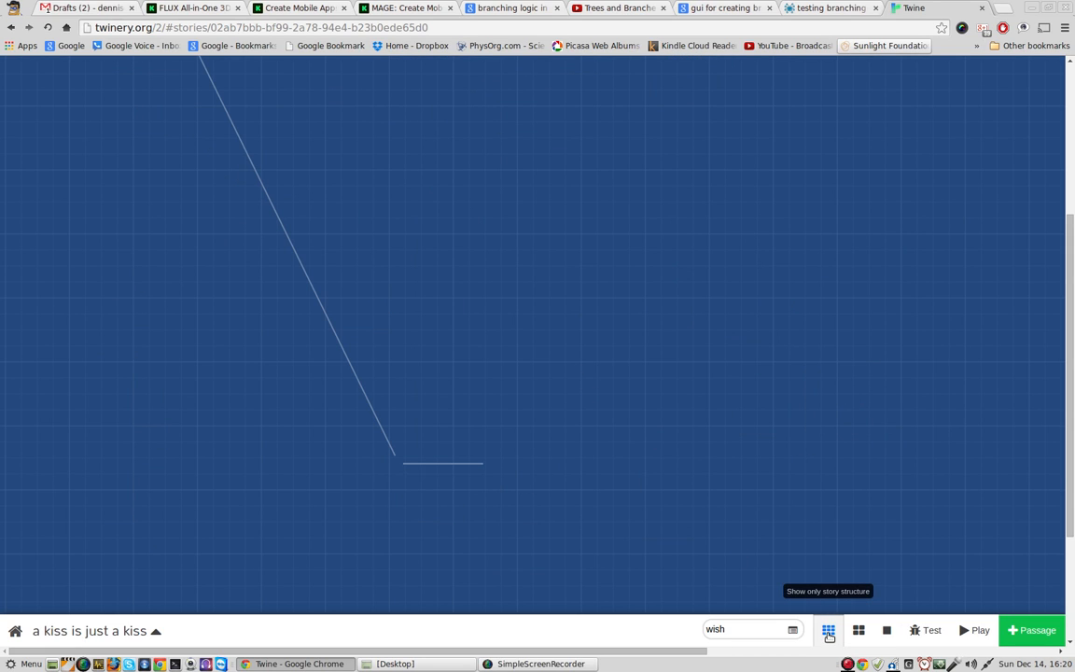
{"action": "scroll", "coordinate": [1061, 401], "scroll_direction": "up", "scroll_amount": 5}
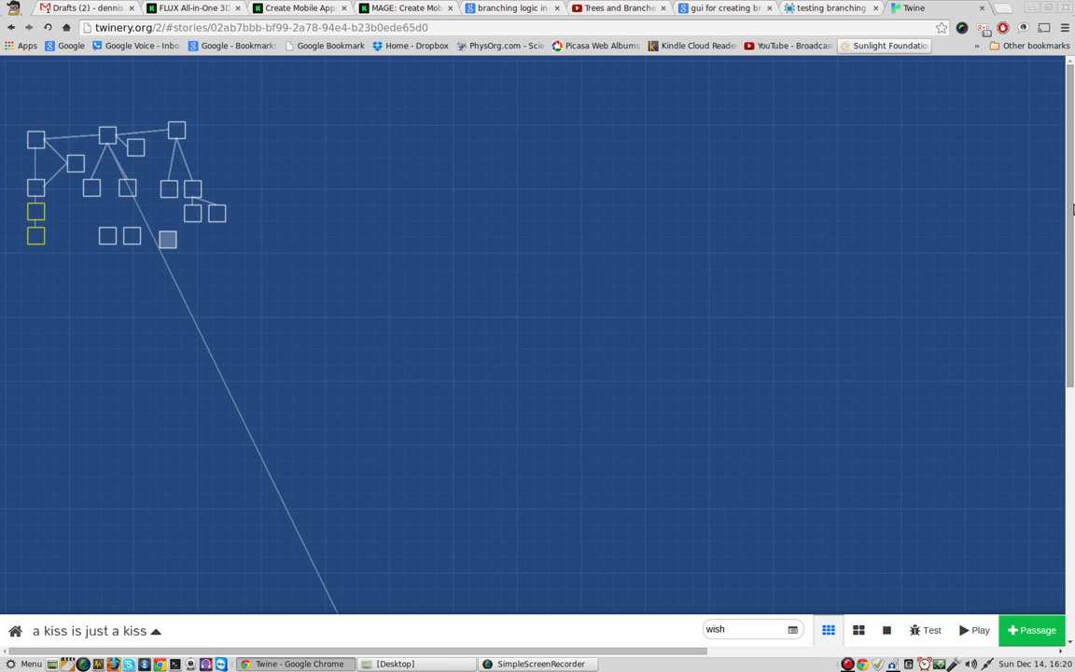
{"action": "mouse_move", "coordinate": [107, 187]}
{"action": "scroll", "coordinate": [504, 448], "scroll_direction": "down", "scroll_amount": 3}
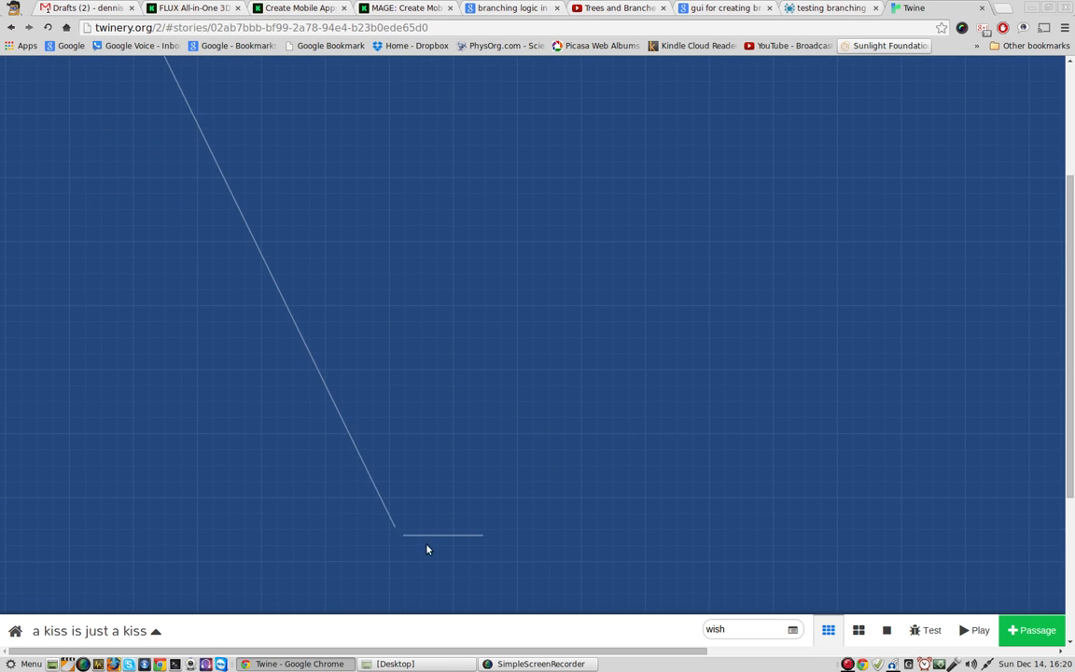
{"action": "scroll", "coordinate": [551, 417], "scroll_direction": "up", "scroll_amount": 3}
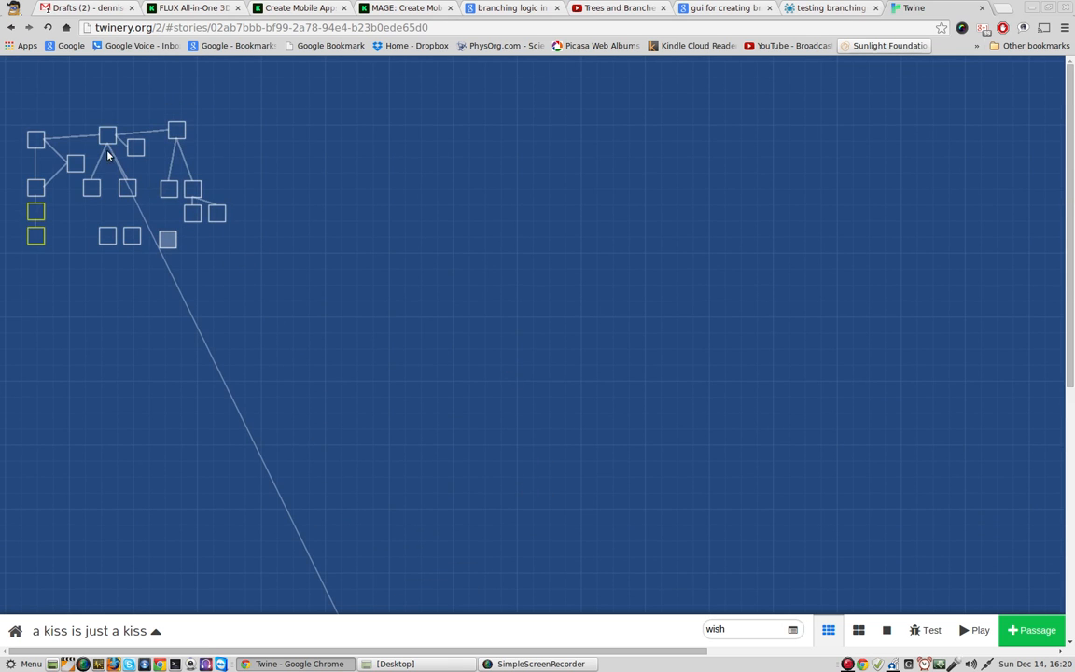
{"action": "left_click_drag", "start_coordinate": [177, 131], "coordinate": [331, 135]}
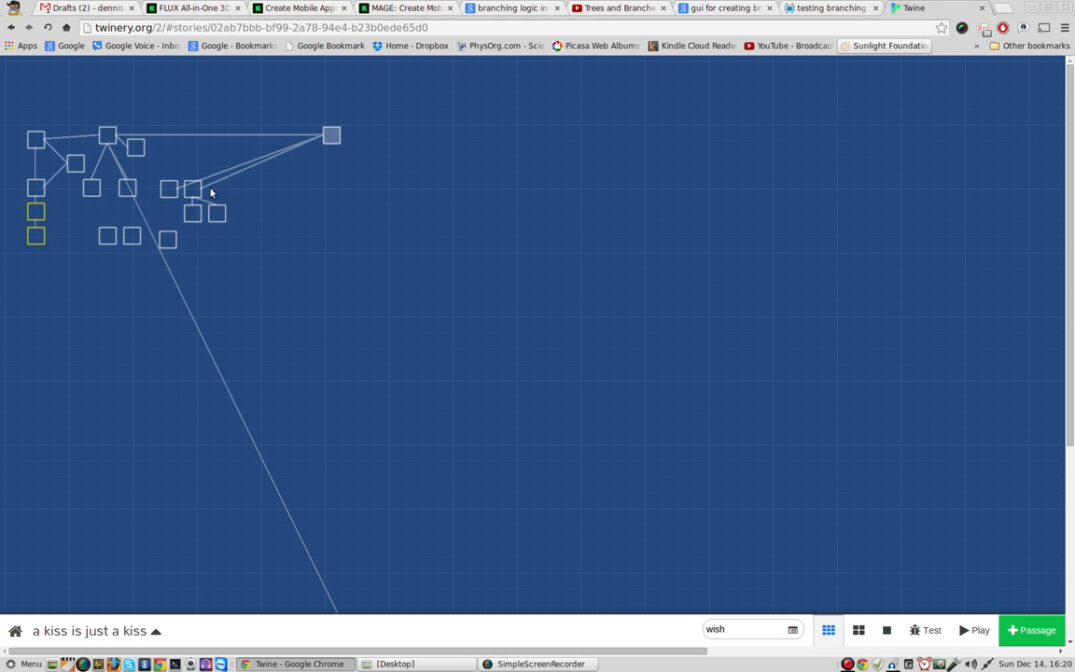
{"action": "left_click_drag", "start_coordinate": [211, 192], "coordinate": [397, 202]}
{"action": "left_click_drag", "start_coordinate": [217, 212], "coordinate": [407, 275]}
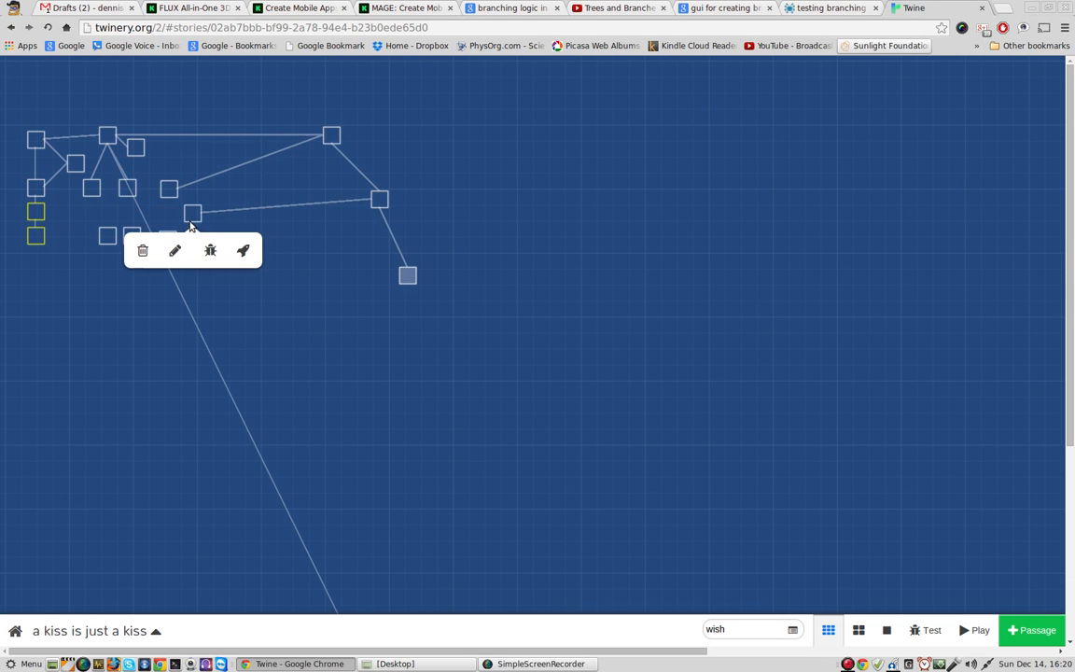
{"action": "left_click_drag", "start_coordinate": [189, 223], "coordinate": [362, 282]}
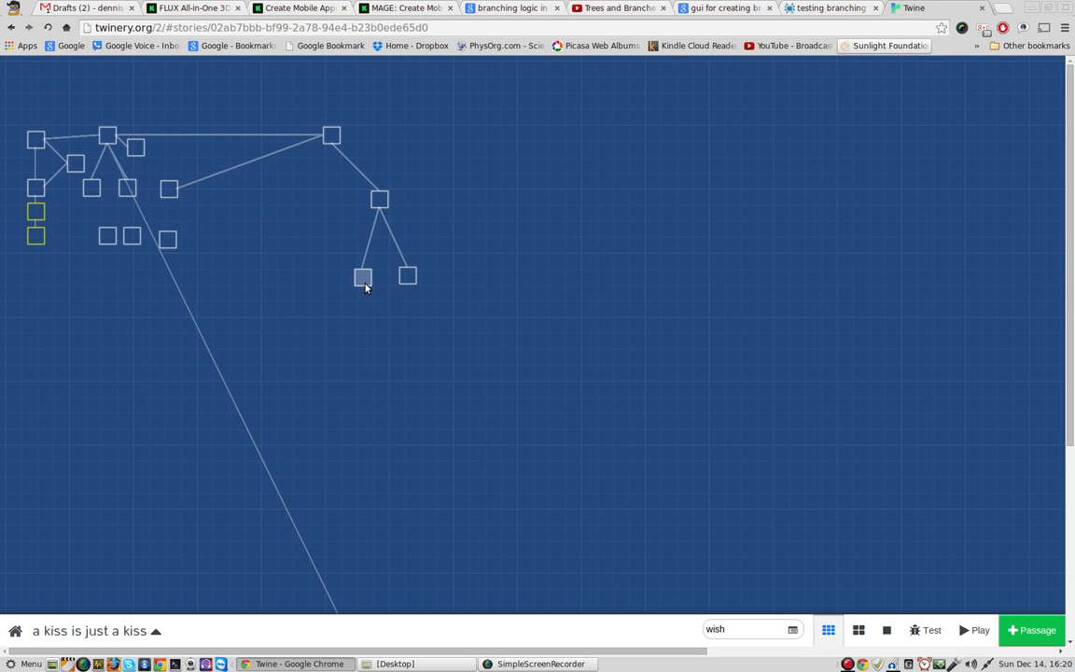
Step: Show the passage titles on the story map and move "here we go" up above its linked passages
{"action": "left_click", "coordinate": [858, 627]}
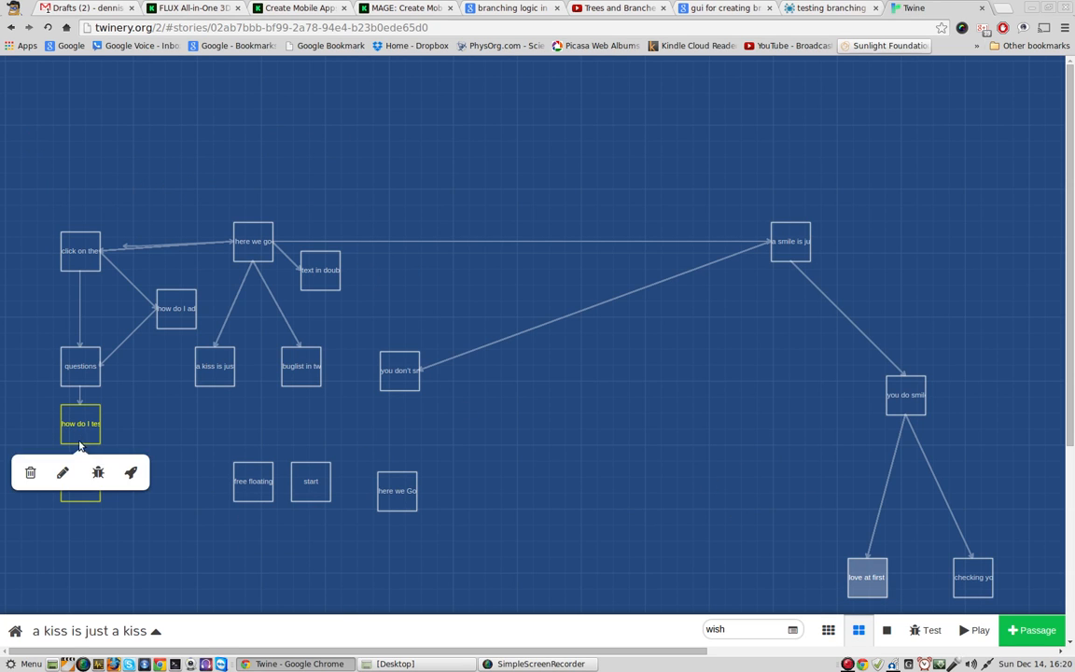
{"action": "mouse_move", "coordinate": [87, 445]}
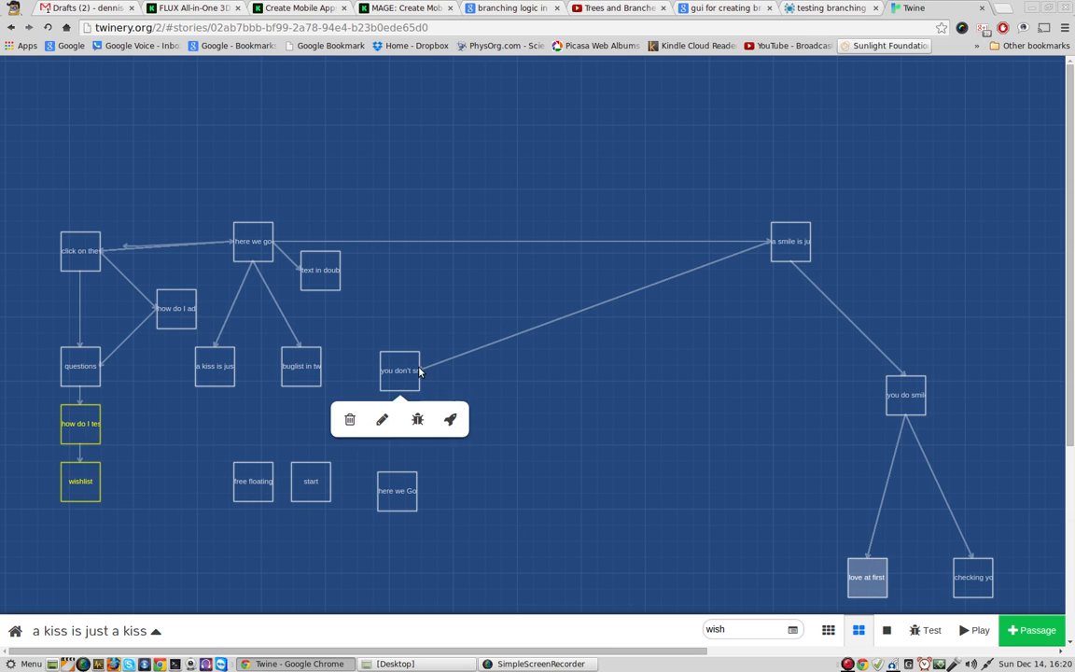
{"action": "mouse_move", "coordinate": [400, 374]}
{"action": "mouse_move", "coordinate": [235, 233]}
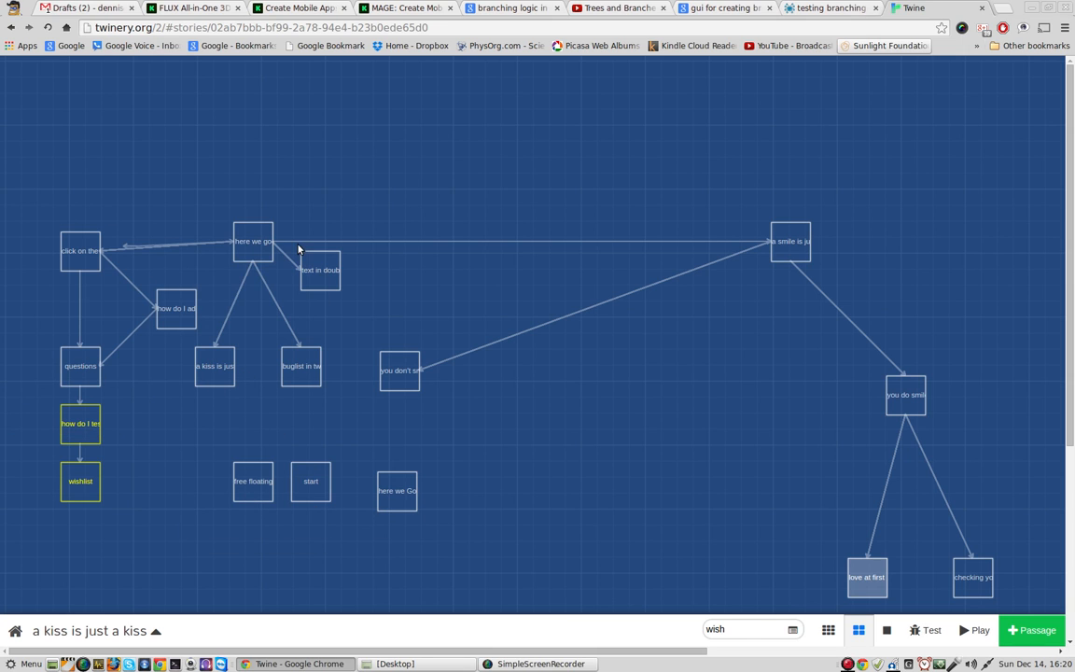
{"action": "left_click_drag", "start_coordinate": [252, 243], "coordinate": [243, 175]}
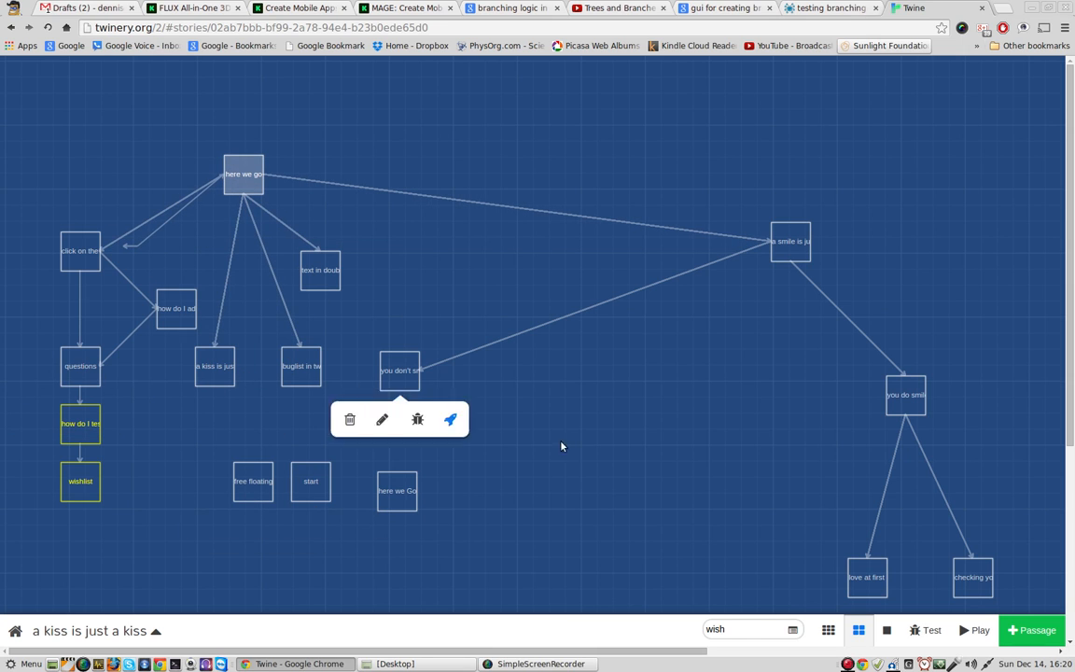
Step: Check the map with only the story structure shown, and restore the view with passage titles and excerpts
{"action": "left_click", "coordinate": [828, 630]}
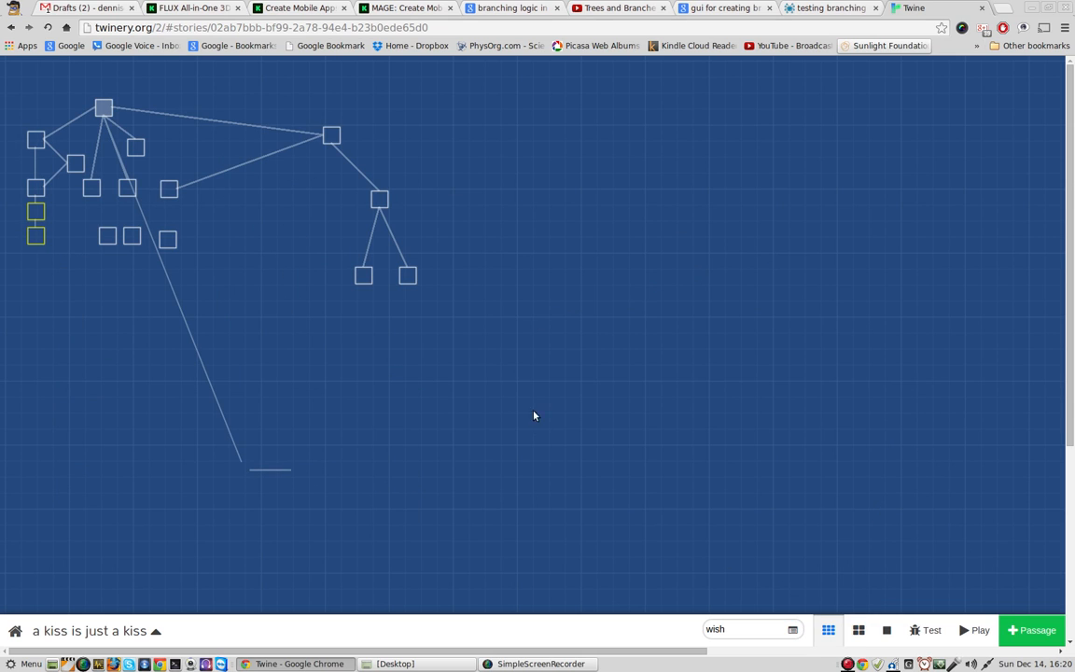
{"action": "left_click", "coordinate": [886, 629]}
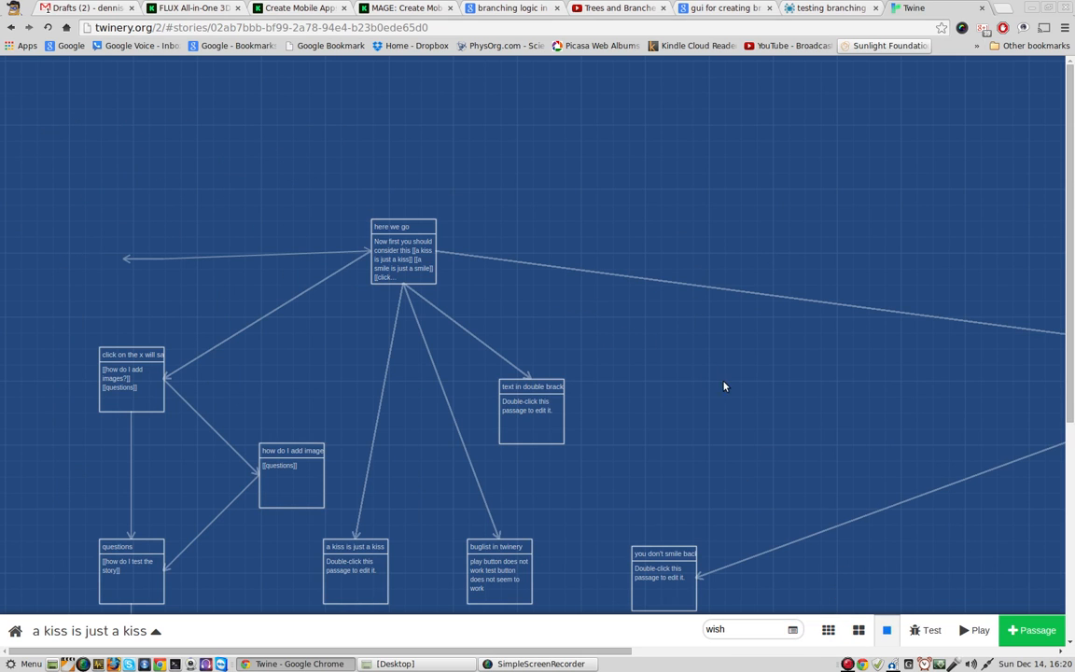
{"action": "scroll", "coordinate": [733, 392], "scroll_direction": "down", "scroll_amount": 3}
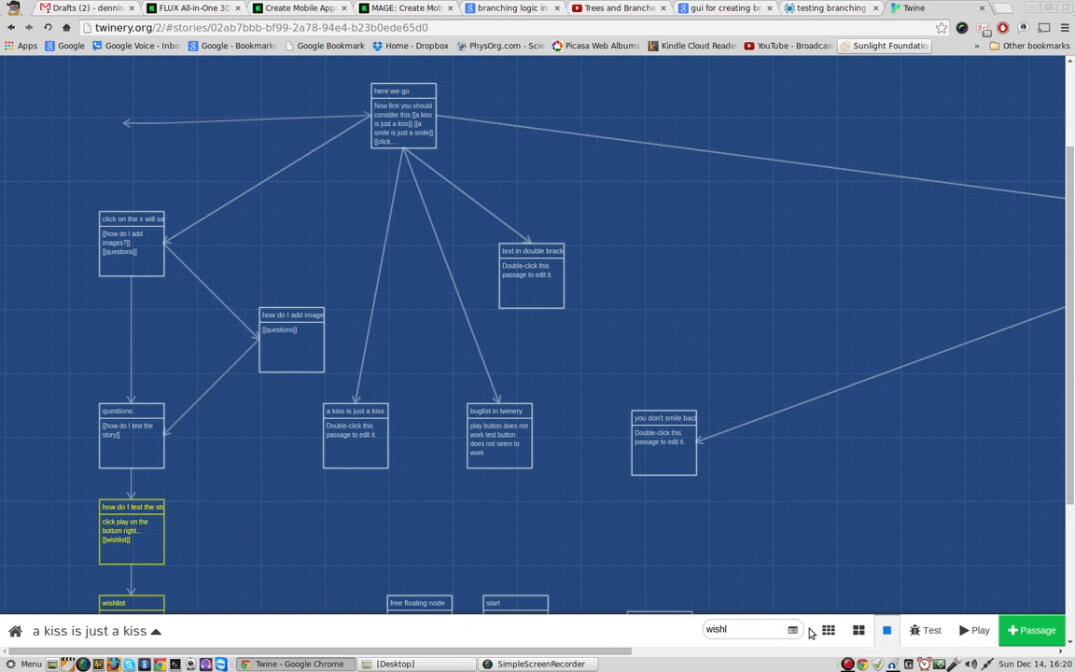
Step: Clear the search text from Quick Find
{"action": "left_click", "coordinate": [777, 632]}
{"action": "scroll", "coordinate": [224, 485], "scroll_direction": "down", "scroll_amount": 3}
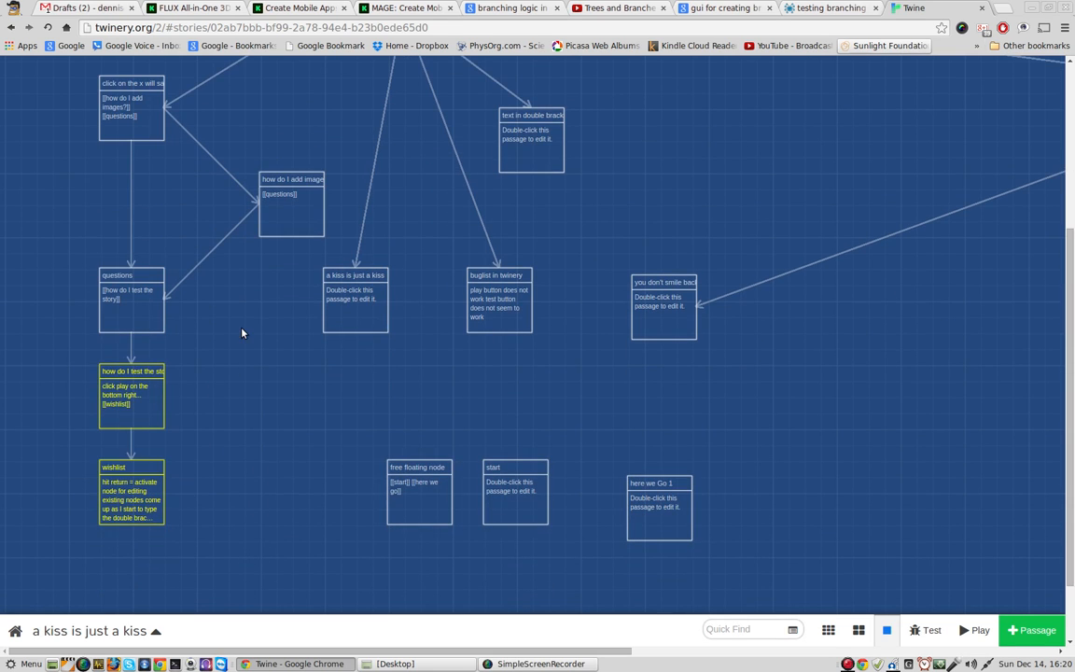
{"action": "left_click", "coordinate": [730, 622]}
Step: Add the line "show unanchored nodes" at the end of the "wishlist" passage and close it
{"action": "double_click", "coordinate": [131, 490]}
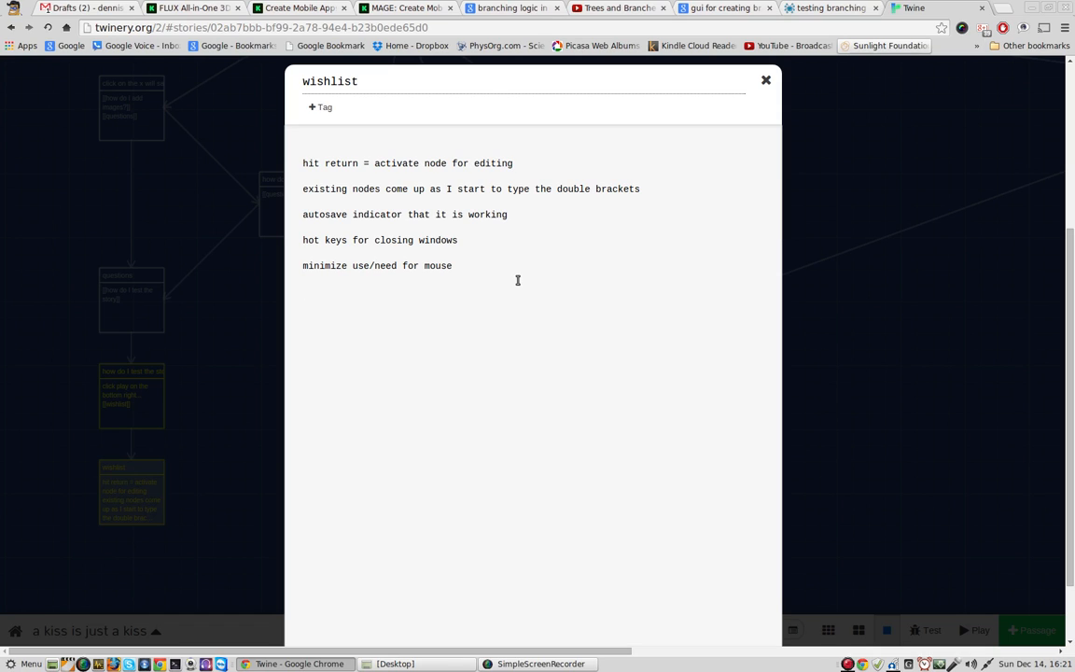
{"action": "type", "text": "show unanchored nodes"}
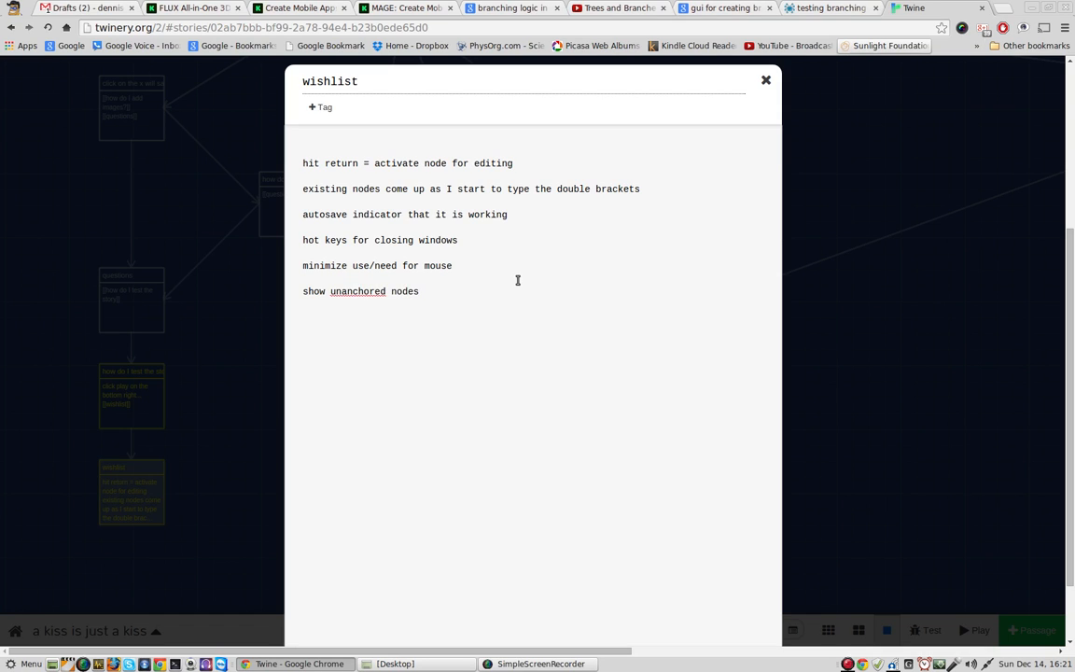
{"action": "key", "text": "Return"}
{"action": "left_click", "coordinate": [765, 80]}
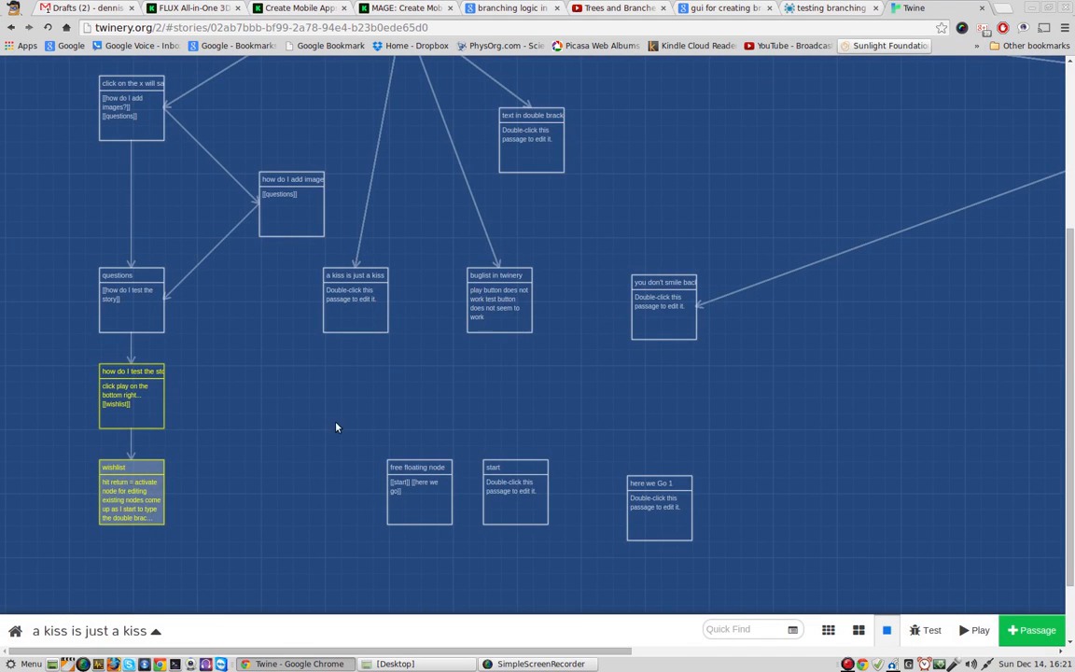
Step: Move the "a kiss is just a kiss" passage slightly up and to the right on the story map
{"action": "mouse_move", "coordinate": [365, 314]}
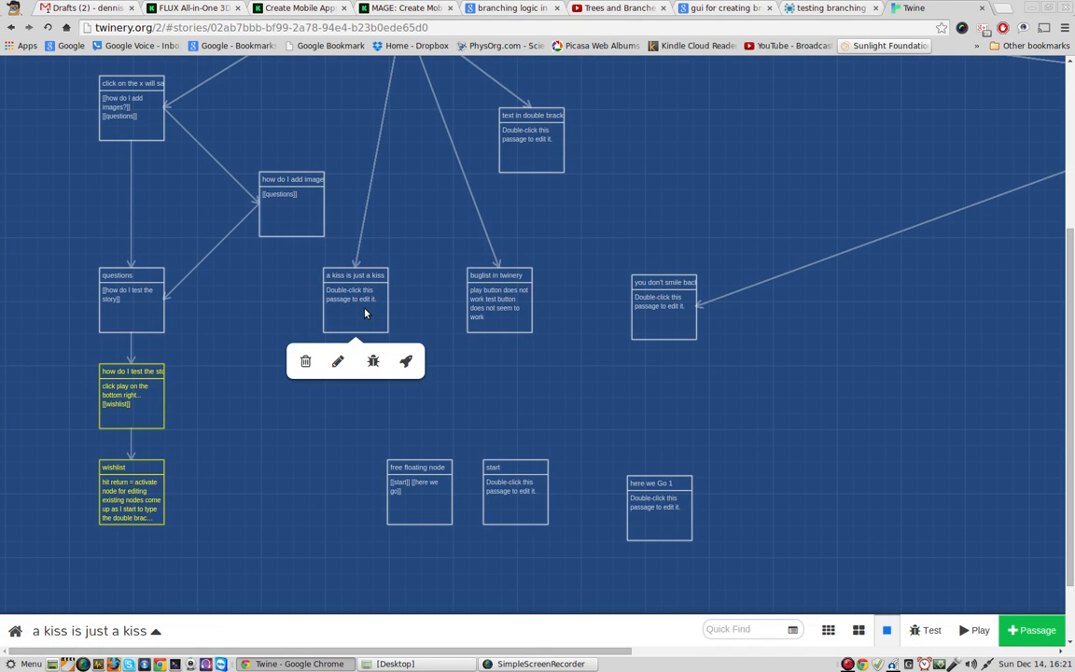
{"action": "left_click_drag", "start_coordinate": [365, 314], "coordinate": [398, 282]}
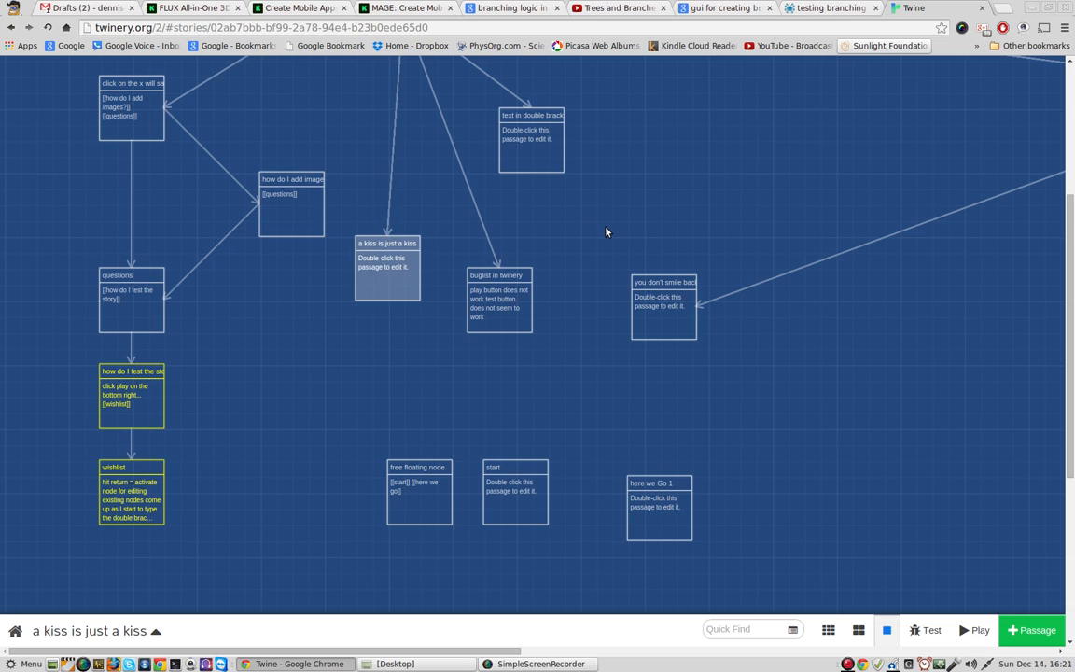
{"action": "left_click", "coordinate": [605, 232]}
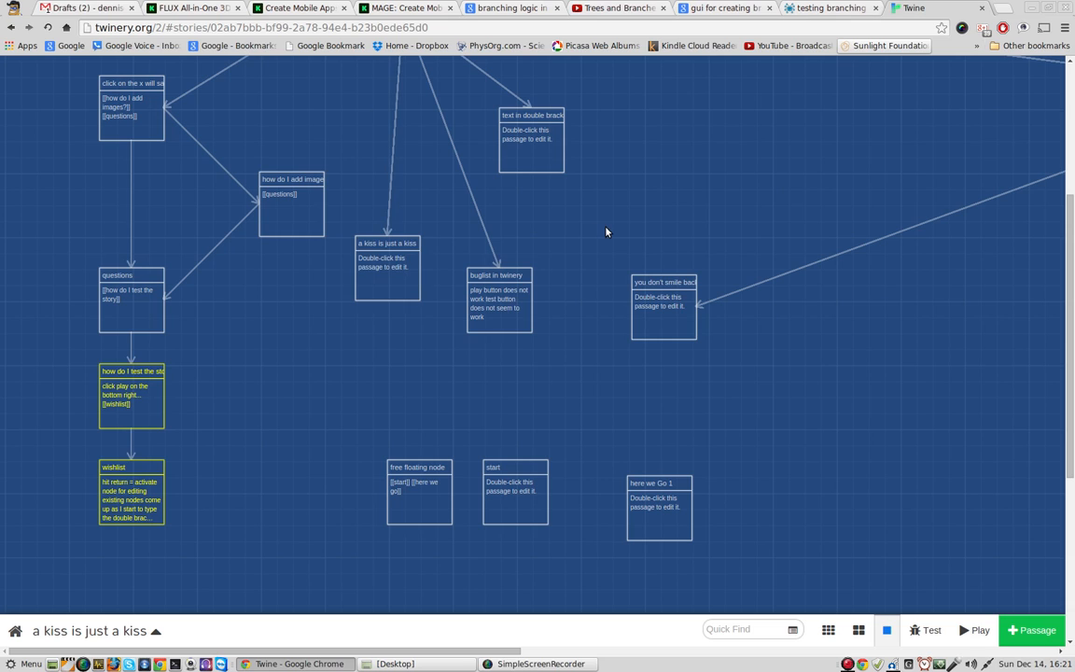
Step: Find "bug" with Quick Find and insert a blank line after "play button does not work" in the "buglist in twinery" passage
{"action": "left_click", "coordinate": [732, 628]}
{"action": "type", "text": "bug"}
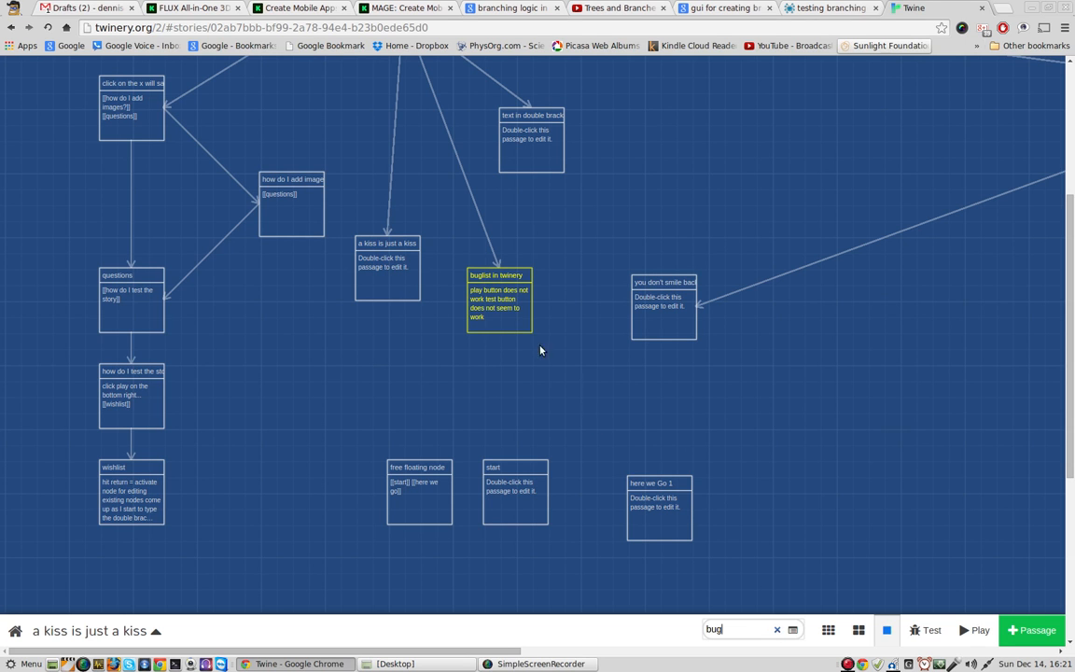
{"action": "double_click", "coordinate": [504, 306]}
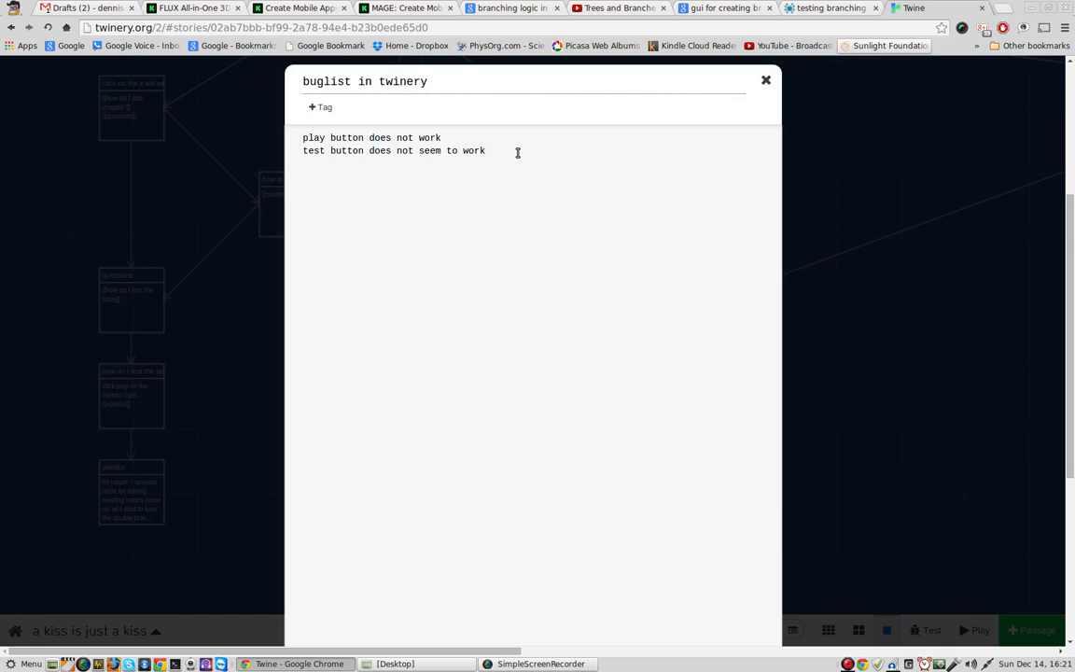
{"action": "left_click", "coordinate": [486, 142]}
{"action": "key", "text": "Return"}
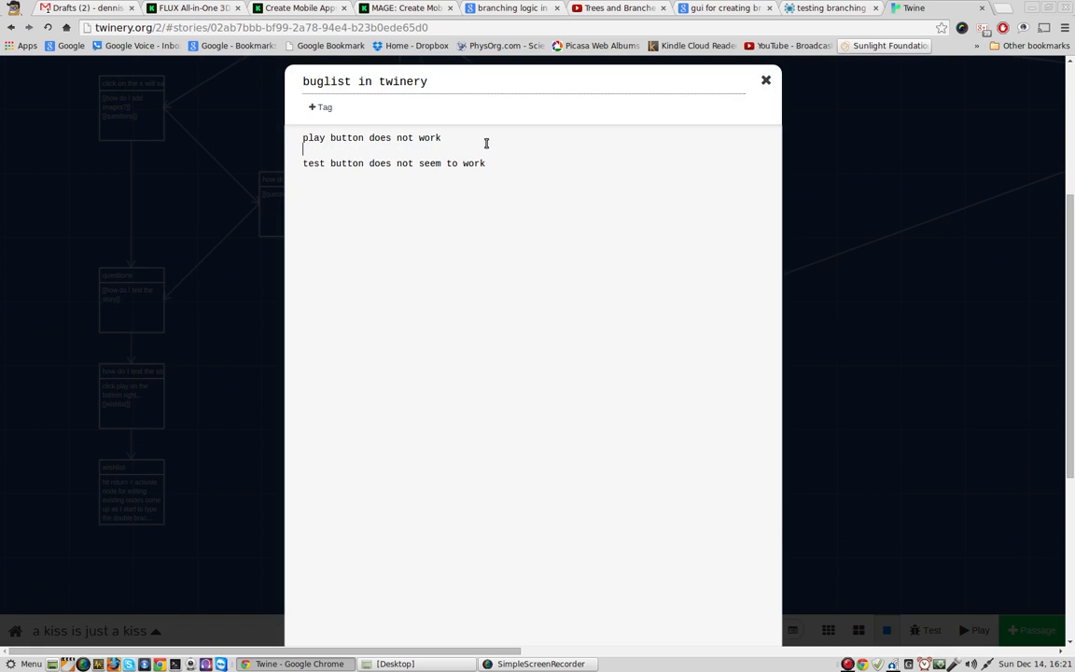
{"action": "left_click", "coordinate": [765, 82]}
Step: Review the contents of the "questions" and "how do I test the story" passages
{"action": "double_click", "coordinate": [140, 301]}
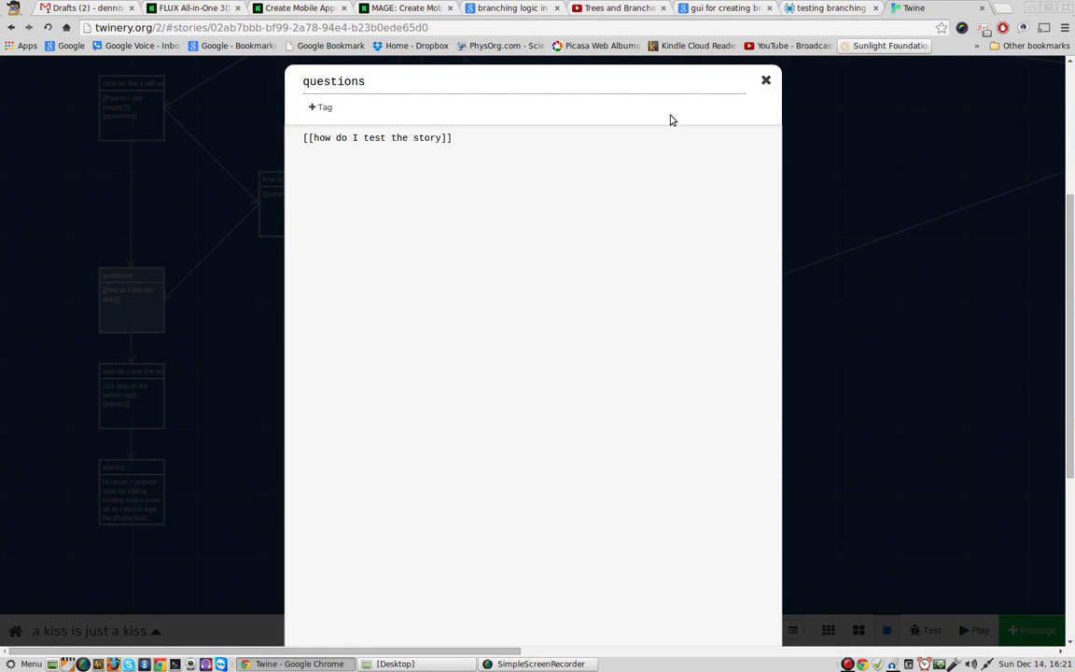
{"action": "left_click", "coordinate": [767, 80]}
{"action": "mouse_move", "coordinate": [123, 399]}
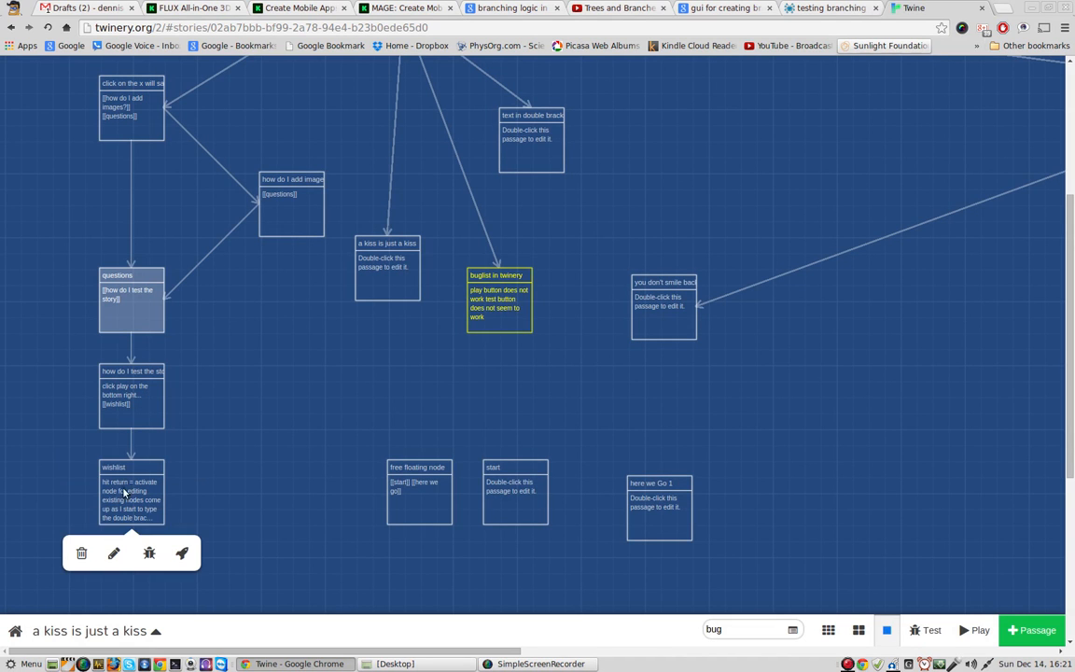
{"action": "double_click", "coordinate": [127, 401]}
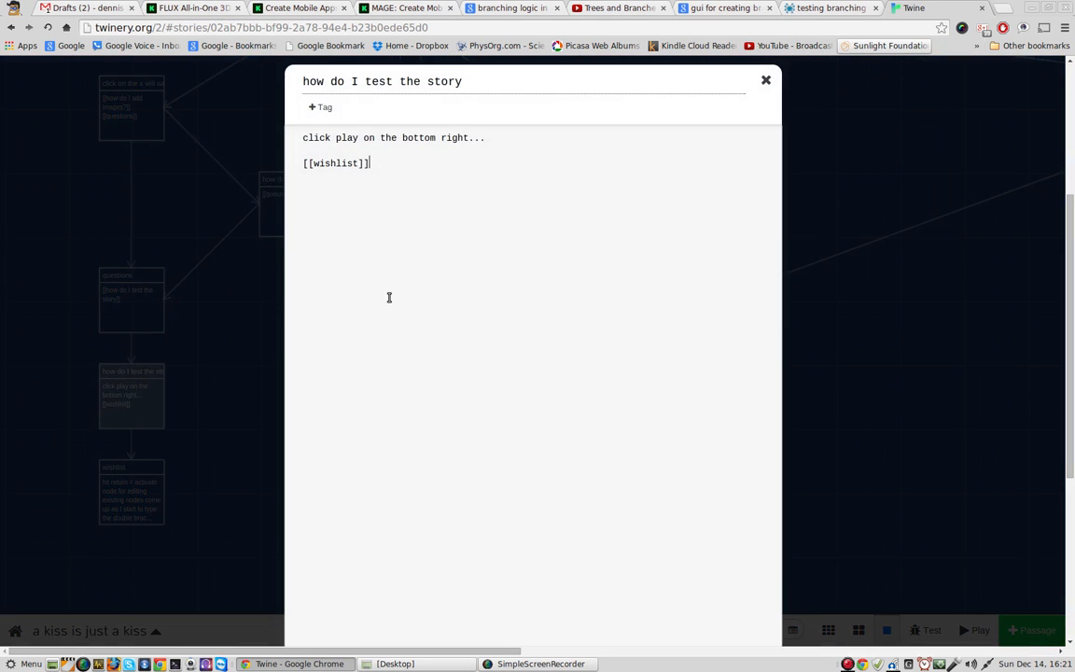
{"action": "left_click", "coordinate": [143, 287]}
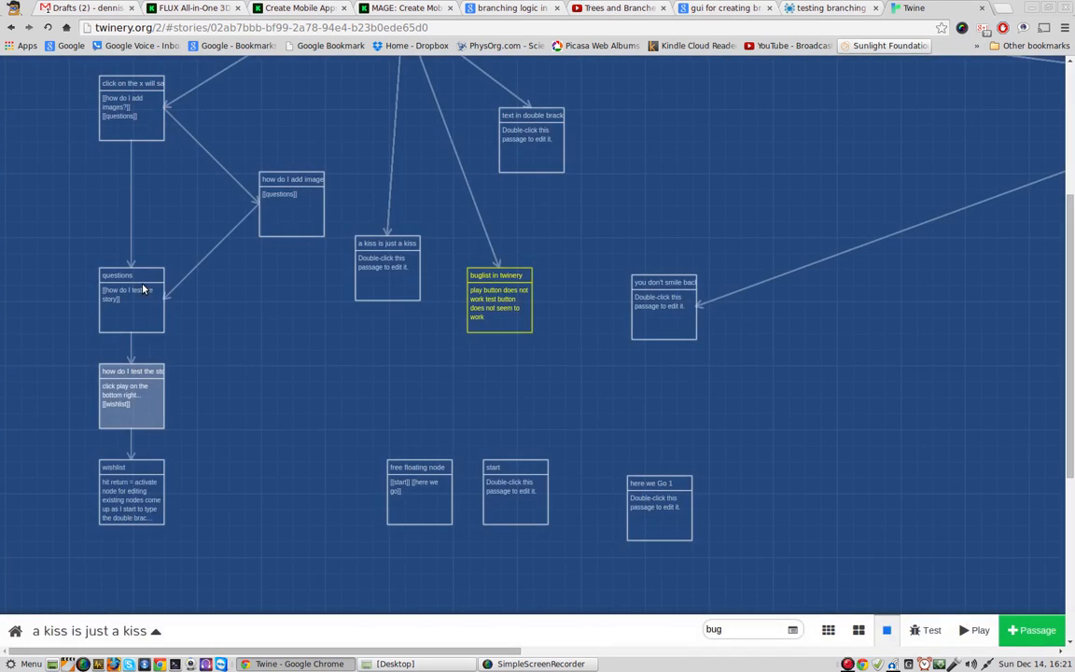
Step: Cut the link [[how do I add images?]] from the "click on the x will save and close dialog" passage and close it
{"action": "mouse_move", "coordinate": [140, 137]}
{"action": "double_click", "coordinate": [132, 110]}
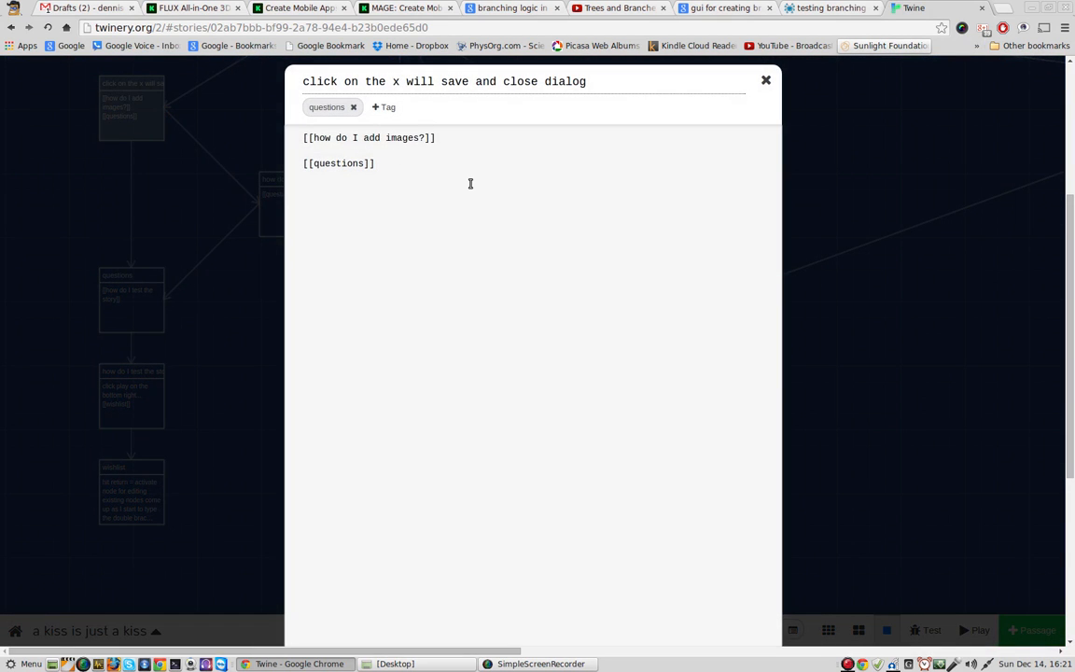
{"action": "double_click", "coordinate": [447, 138]}
{"action": "left_click", "coordinate": [447, 138]}
{"action": "key", "text": "ctrl+c"}
{"action": "key", "text": "BackSpace"}
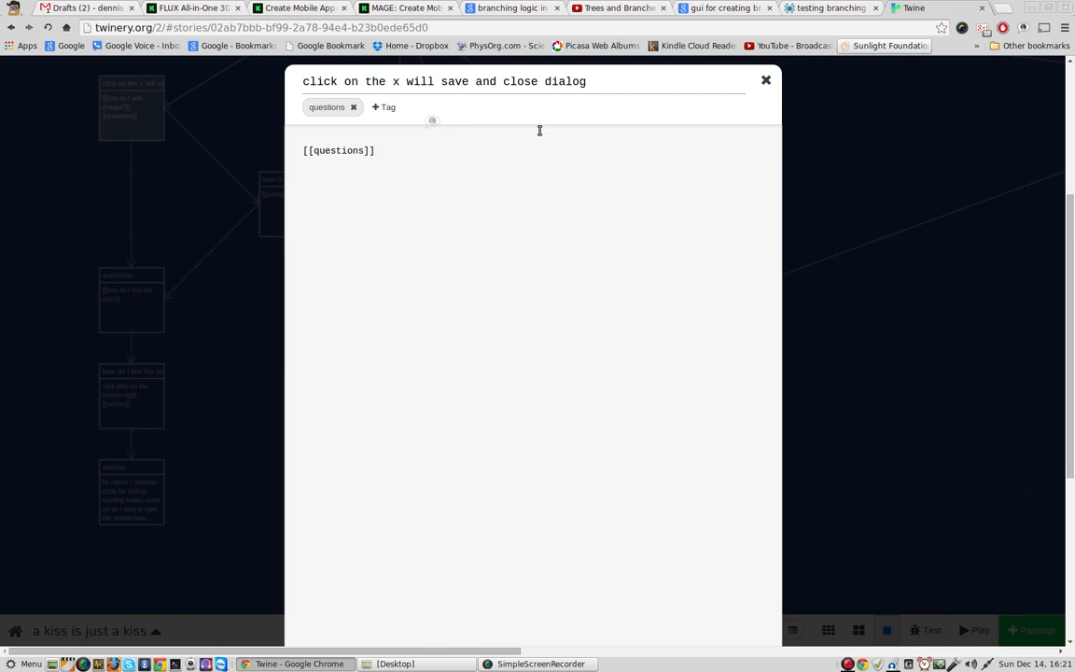
{"action": "left_click", "coordinate": [766, 82]}
Step: Paste the link [[how do I add images?]] below the existing link in the "questions" passage
{"action": "double_click", "coordinate": [126, 279]}
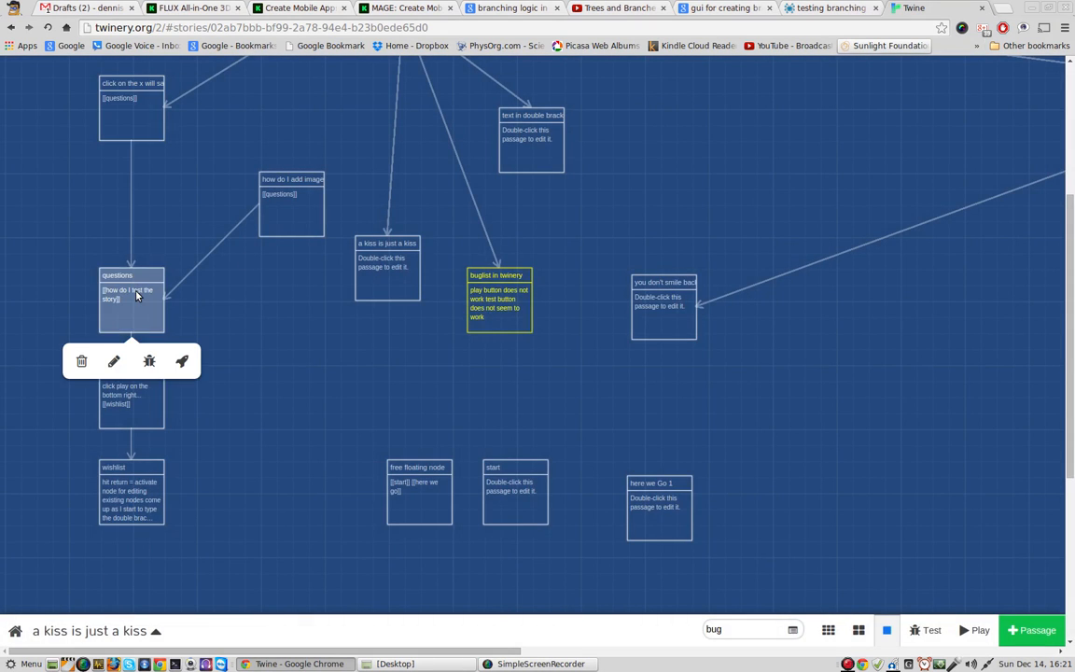
{"action": "key", "text": "Return"}
{"action": "key", "text": "Return"}
{"action": "key", "text": "ctrl+v"}
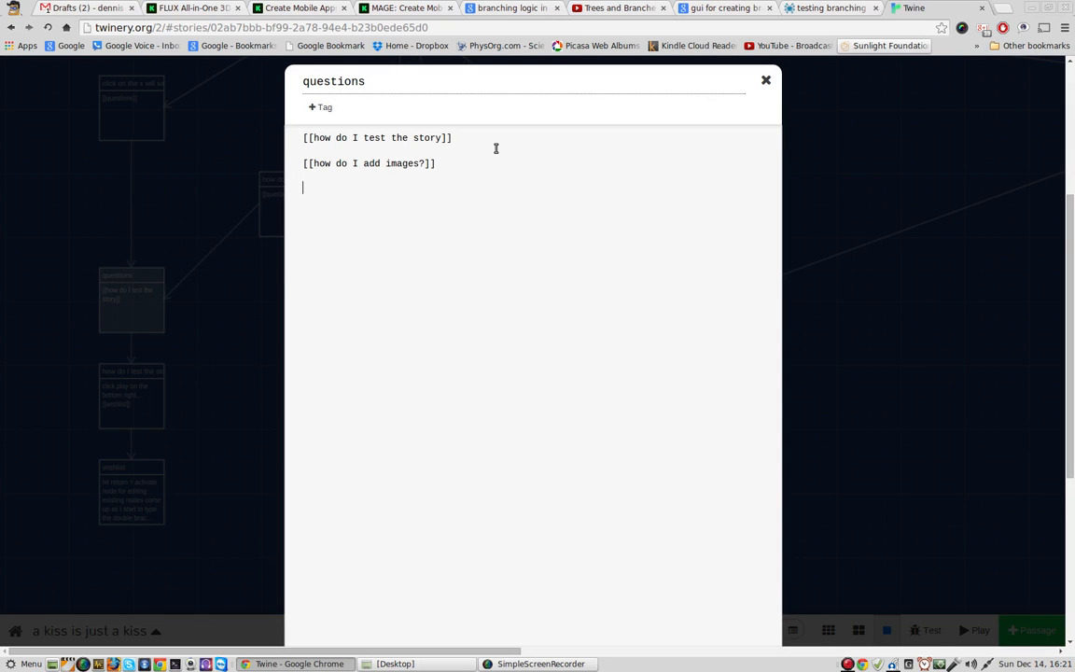
Step: Add the link [[can I import audio]] below the image question in the "questions" passage
{"action": "type", "text": "[[how"}
{"action": "key", "text": "BackSpace"}
{"action": "type", "text": "can I "}
{"action": "type", "text": "import"}
{"action": "type", "text": " audio"}
{"action": "type", "text": "]]"}
{"action": "type", "text": "[[how do "}
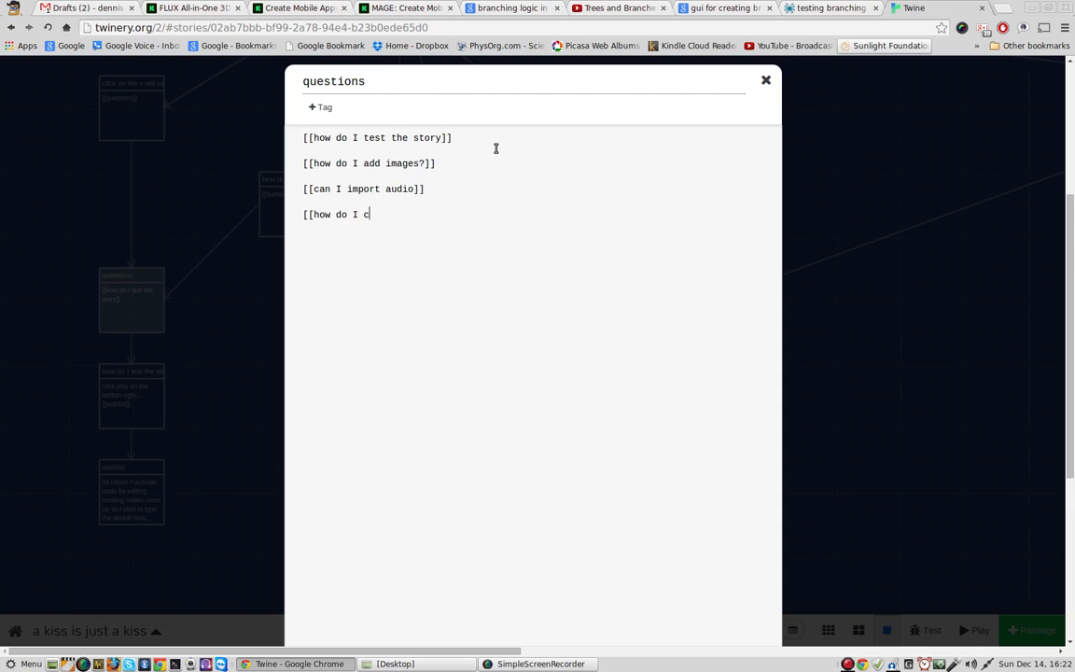
{"action": "type", "text": "I uploa"}
Step: Add the link [[does it work as normal html]] at the end of the "questions" passage and close the passage
{"action": "key", "text": "BackSpace"}
{"action": "key", "text": "BackSpace"}
{"action": "key", "text": "BackSpace"}
{"action": "key", "text": "BackSpace"}
{"action": "key", "text": "BackSpace"}
{"action": "key", "text": "BackSpace"}
{"action": "key", "text": "BackSpace"}
{"action": "key", "text": "BackSpace"}
{"action": "key", "text": "BackSpace"}
{"action": "key", "text": "BackSpace"}
{"action": "key", "text": "BackSpace"}
{"action": "key", "text": "BackSpace"}
{"action": "key", "text": "BackSpace"}
{"action": "type", "text": "doe it"}
{"action": "key", "text": "BackSpace"}
{"action": "key", "text": "BackSpace"}
{"action": "key", "text": "BackSpace"}
{"action": "type", "text": "s ti wo"}
{"action": "key", "text": "BackSpace"}
{"action": "key", "text": "BackSpace"}
{"action": "key", "text": "BackSpace"}
{"action": "key", "text": "BackSpace"}
{"action": "key", "text": "BackSpace"}
{"action": "type", "text": "it work as normal h"}
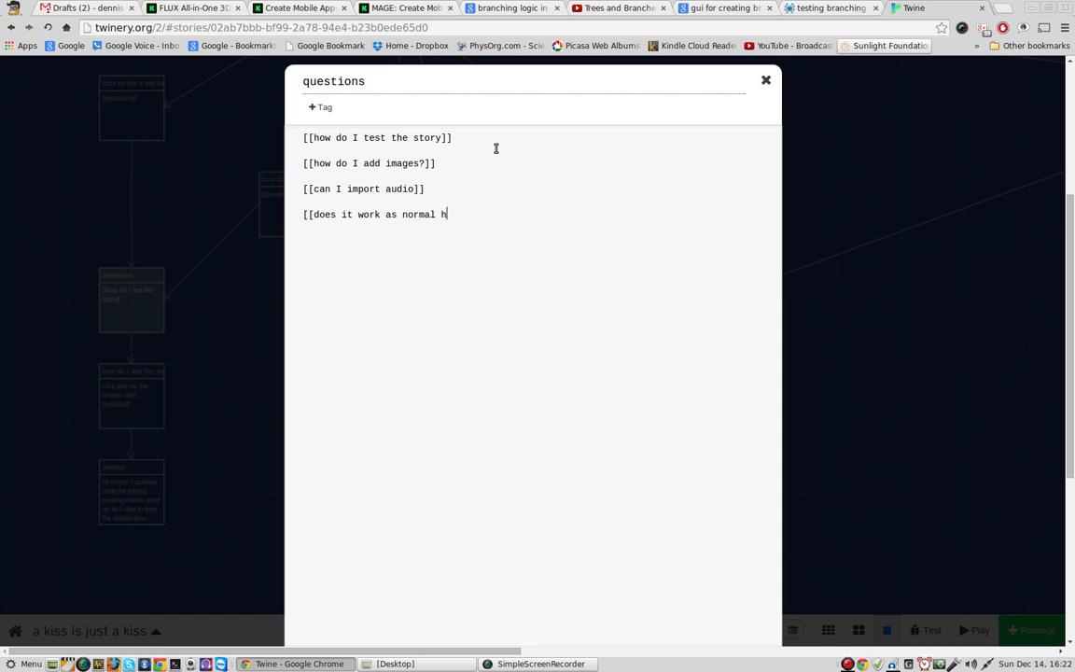
{"action": "type", "text": "tml]]"}
{"action": "left_click", "coordinate": [765, 81]}
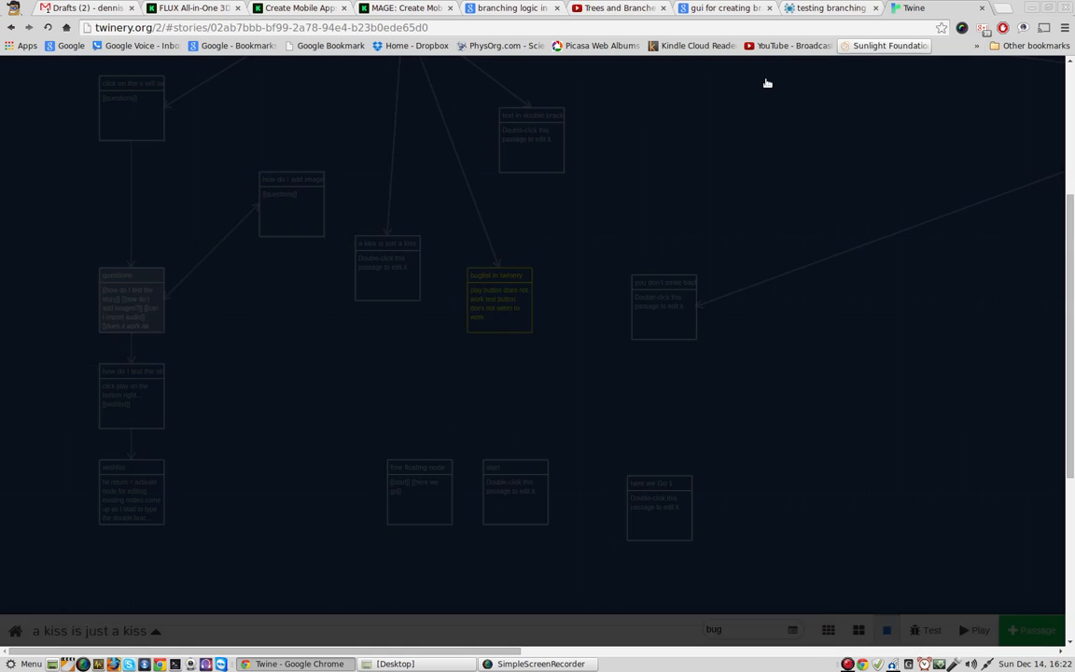
Step: Enter "?" as the body text of the "does it work as normal html" passage and close it
{"action": "mouse_move", "coordinate": [238, 403]}
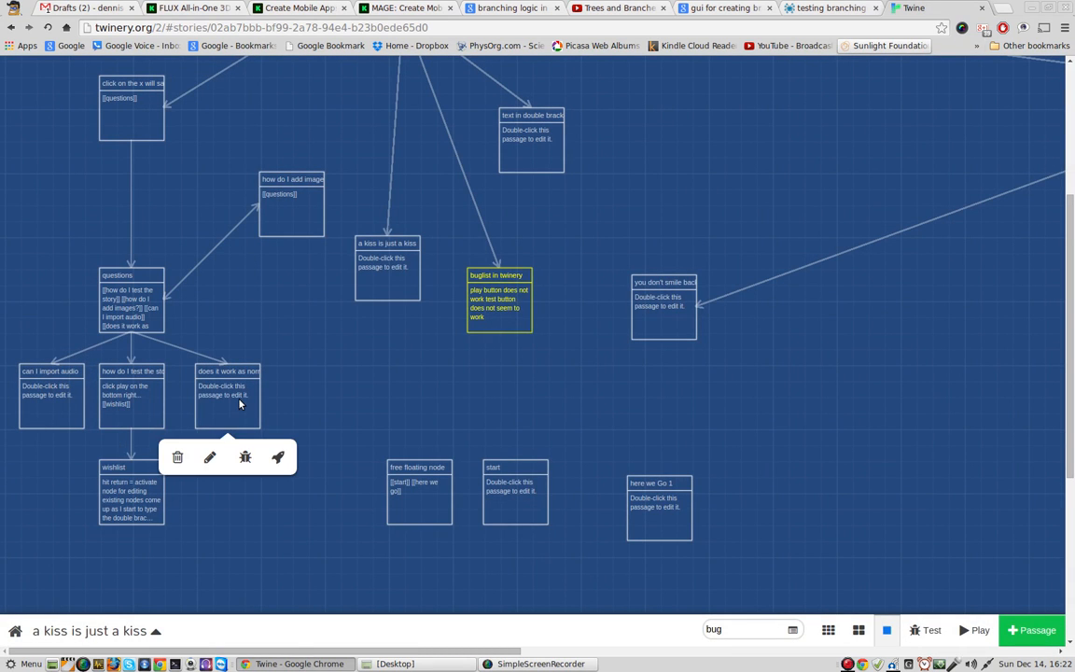
{"action": "double_click", "coordinate": [220, 385]}
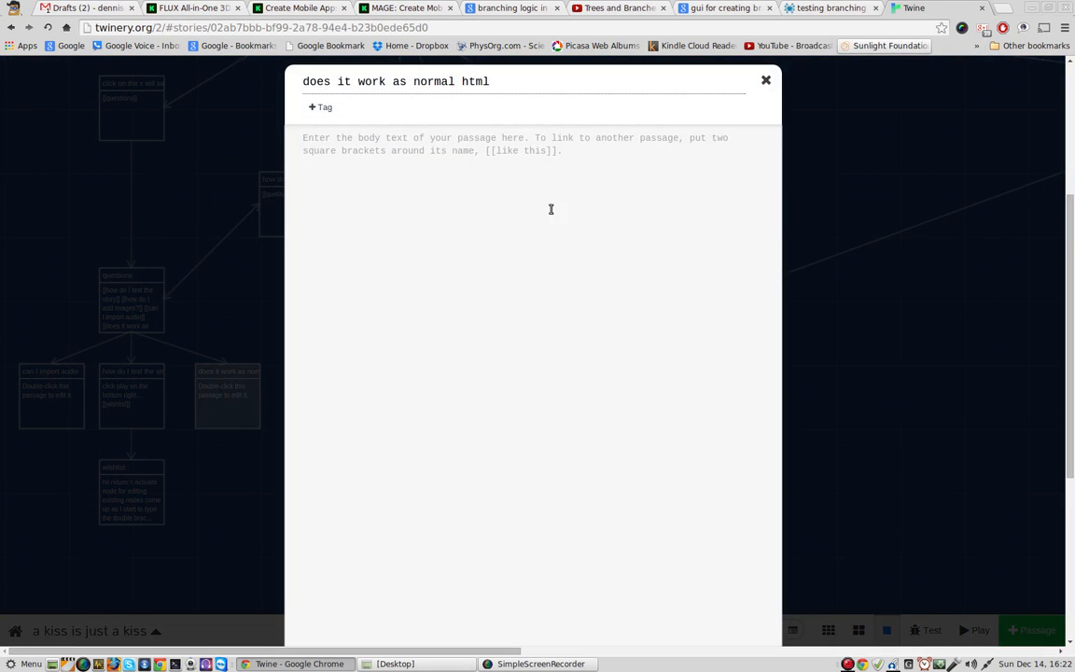
{"action": "type", "text": "?"}
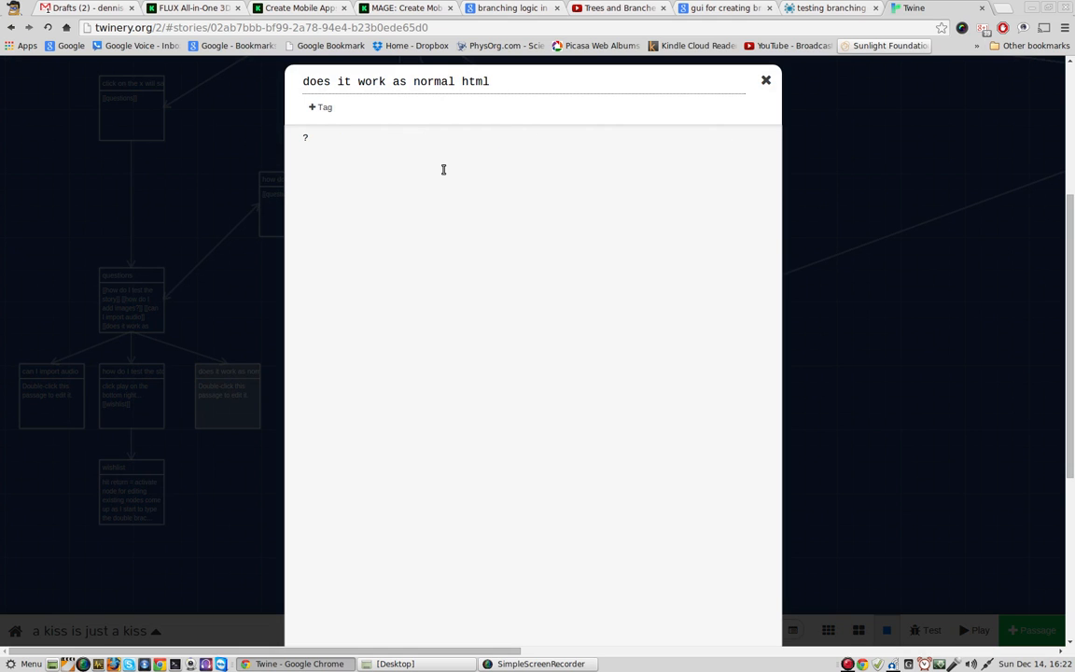
{"action": "left_click", "coordinate": [767, 82]}
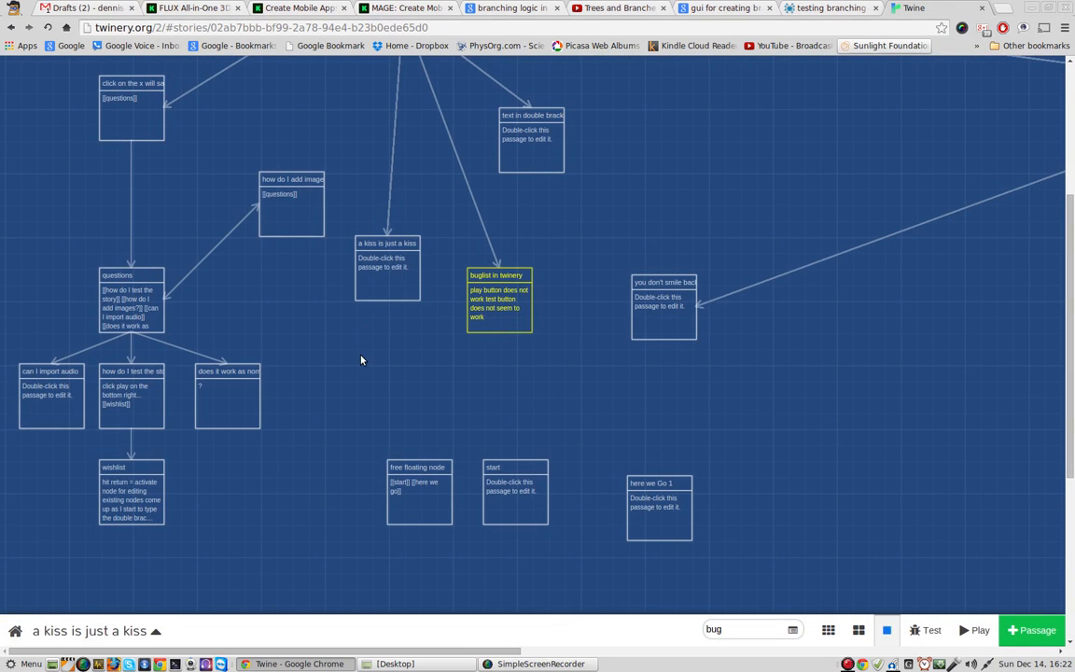
Step: Publish the story to an HTML file named "a kiss is just a kiss (1).html" on the Desktop
{"action": "left_click", "coordinate": [119, 631]}
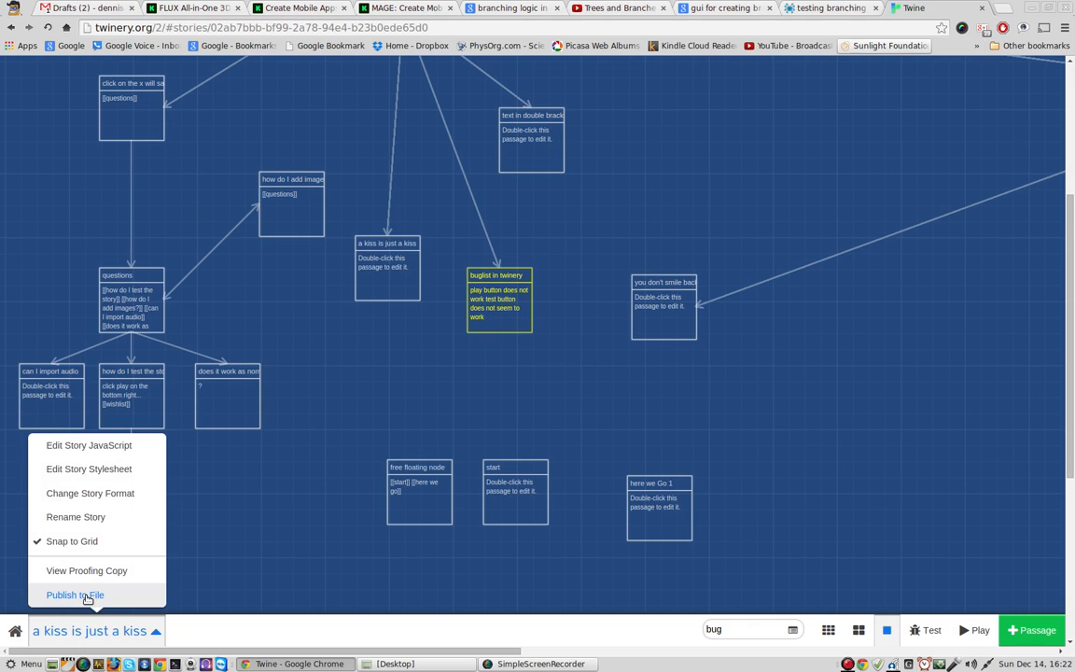
{"action": "left_click", "coordinate": [86, 597]}
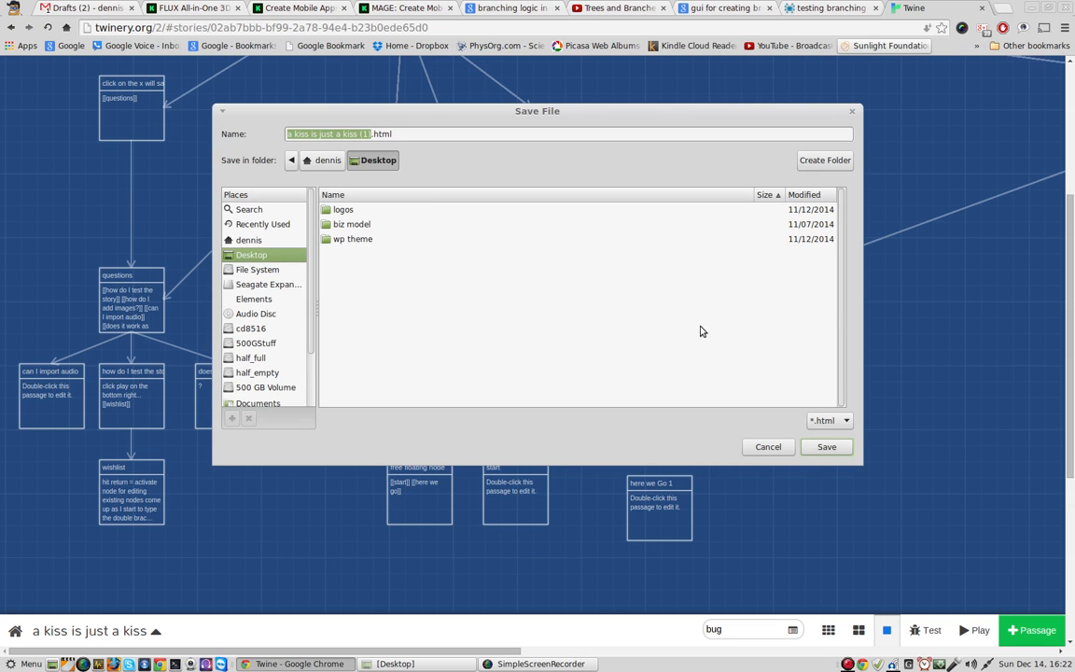
{"action": "left_click", "coordinate": [825, 447]}
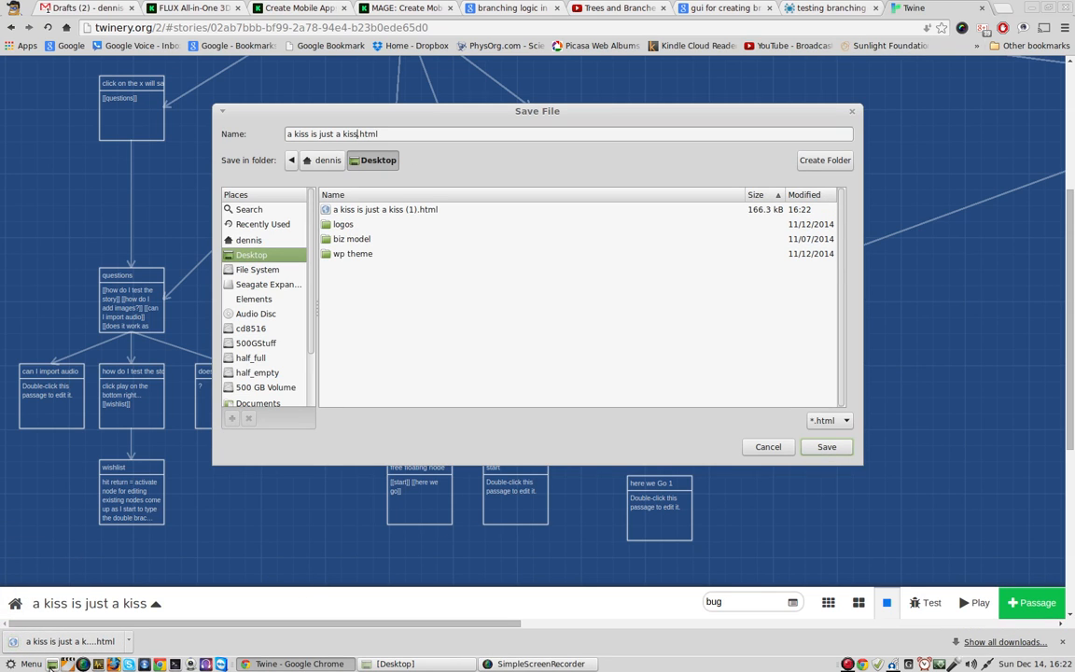
Step: Open the published file "a kiss is just a kiss (1).html" from the desktop in Firefox
{"action": "left_click", "coordinate": [53, 665]}
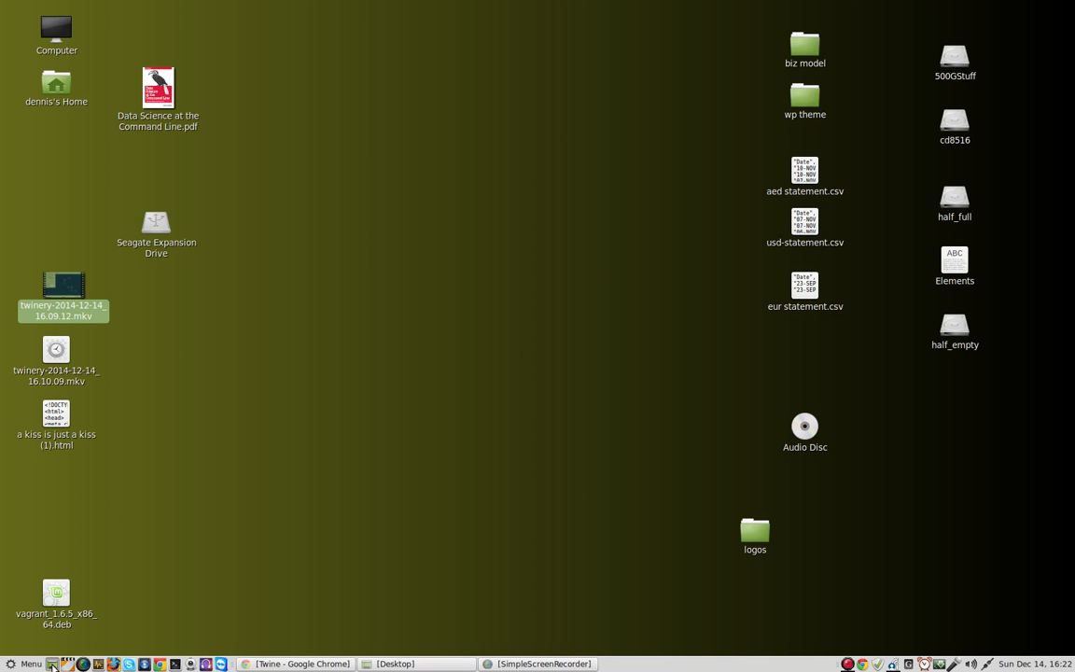
{"action": "left_click", "coordinate": [315, 417]}
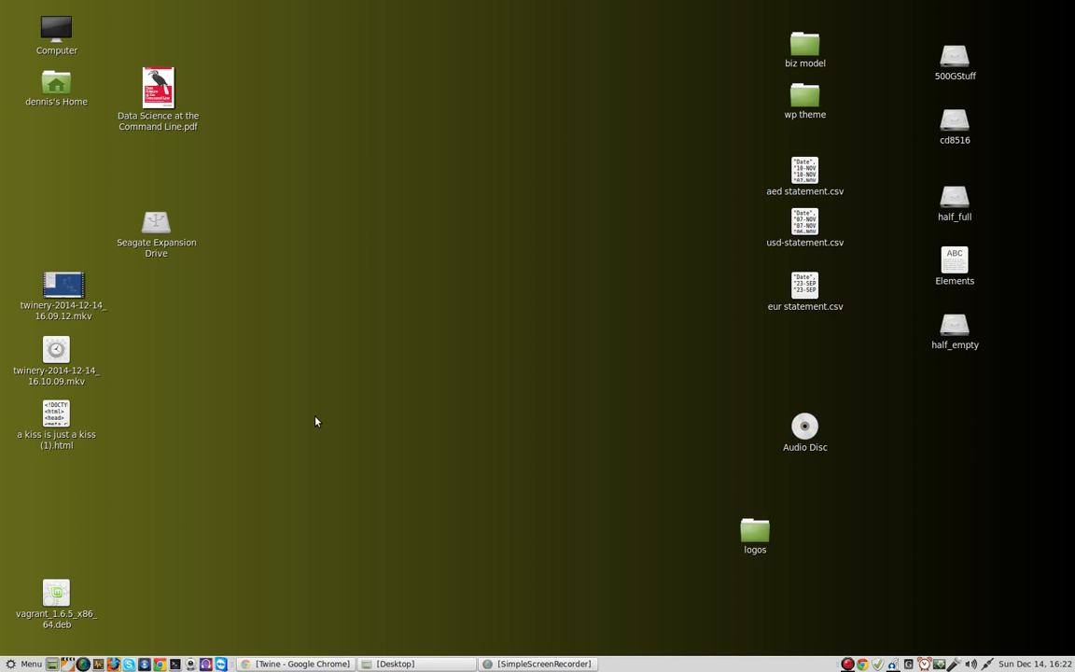
{"action": "right_click", "coordinate": [56, 422]}
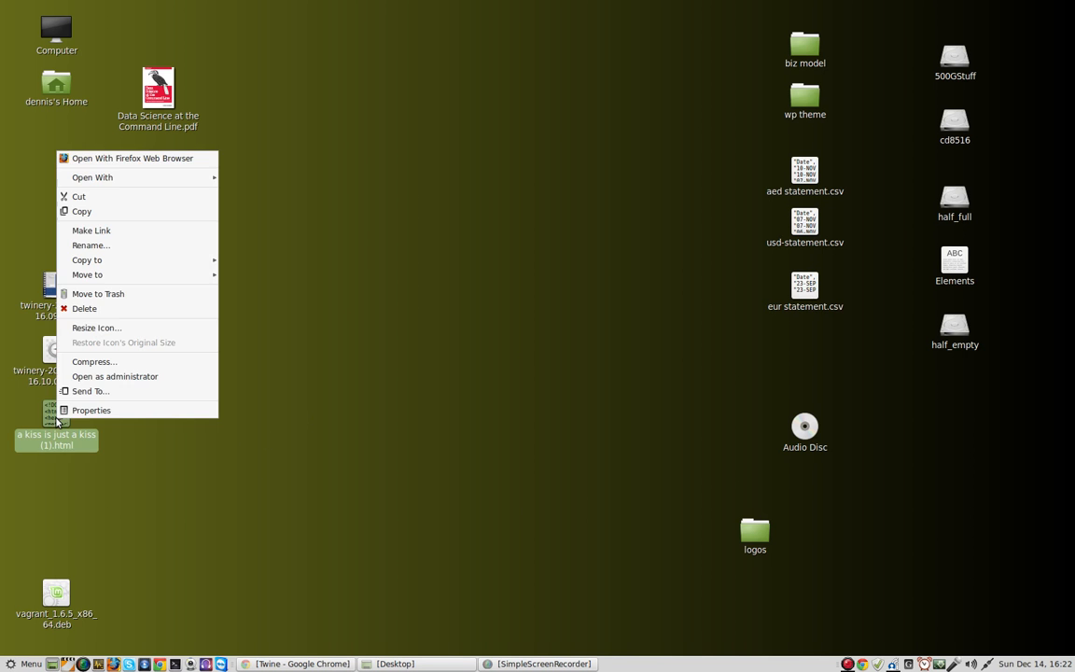
{"action": "left_click", "coordinate": [159, 163]}
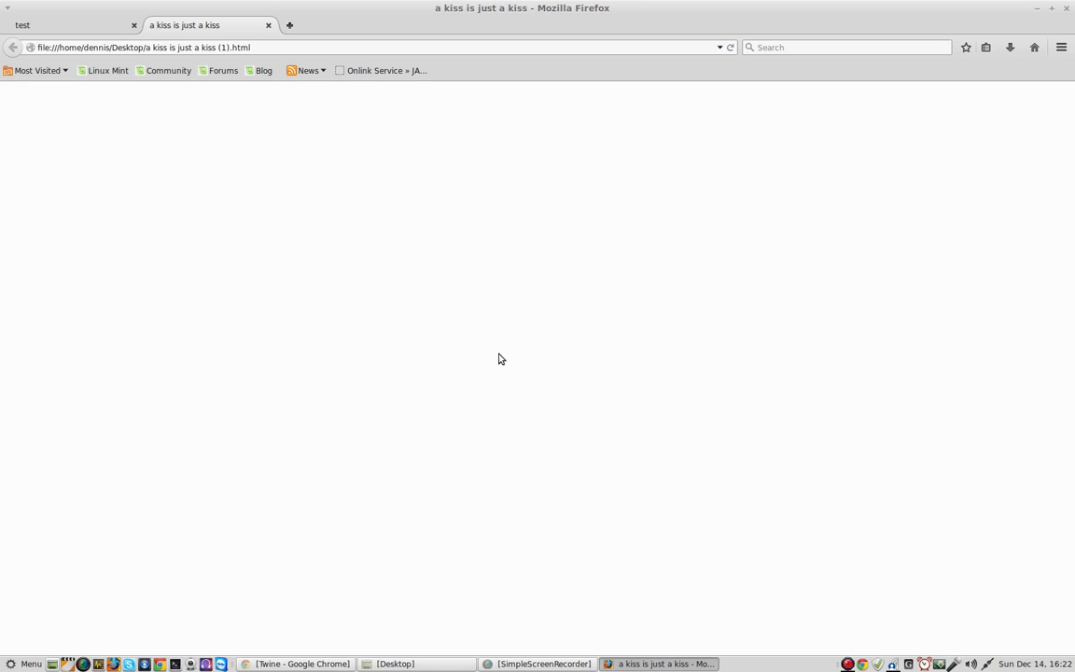
Step: Examine the page source of the published story for its passage data and close the source window
{"action": "right_click", "coordinate": [455, 194]}
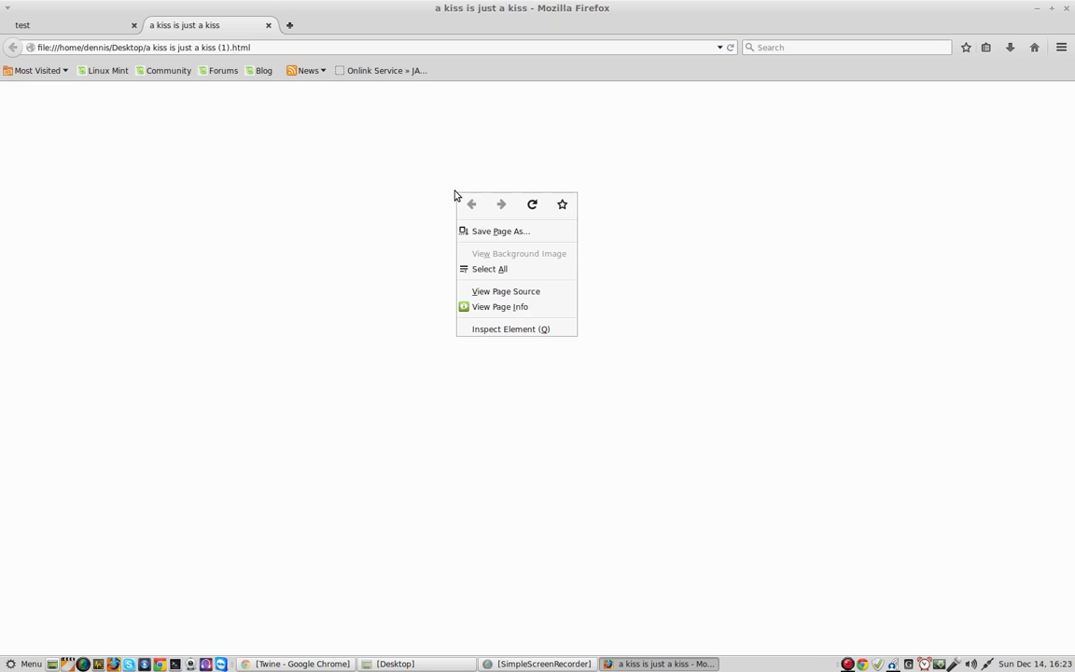
{"action": "left_click", "coordinate": [525, 292]}
{"action": "scroll", "coordinate": [270, 233], "scroll_direction": "down", "scroll_amount": 20}
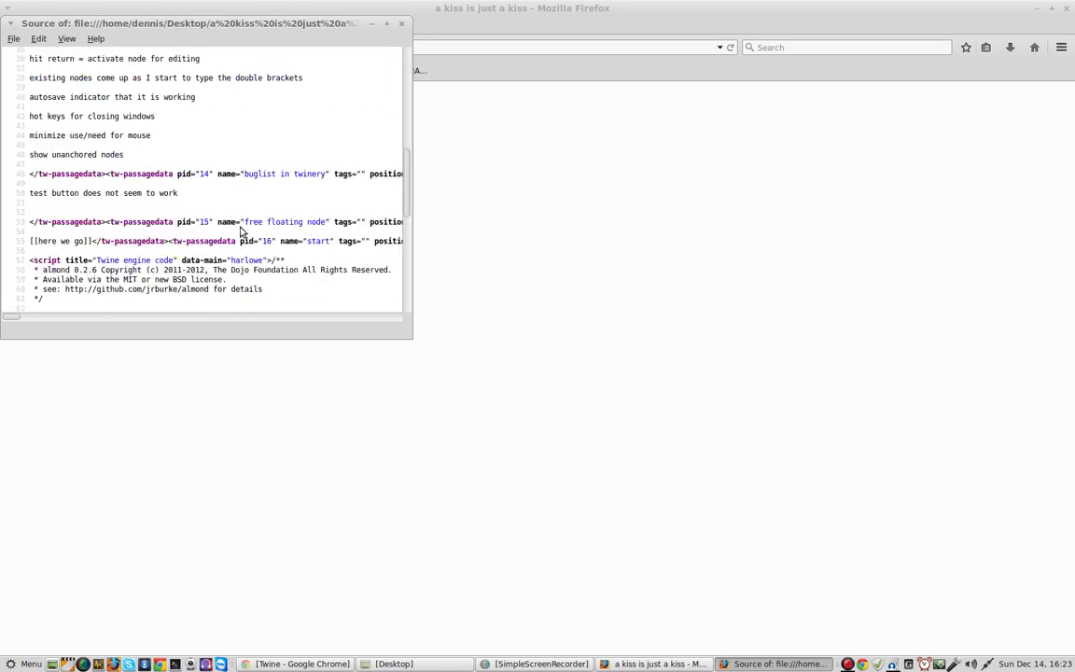
{"action": "scroll", "coordinate": [273, 237], "scroll_direction": "up", "scroll_amount": 15}
{"action": "scroll", "coordinate": [272, 237], "scroll_direction": "up", "scroll_amount": 13}
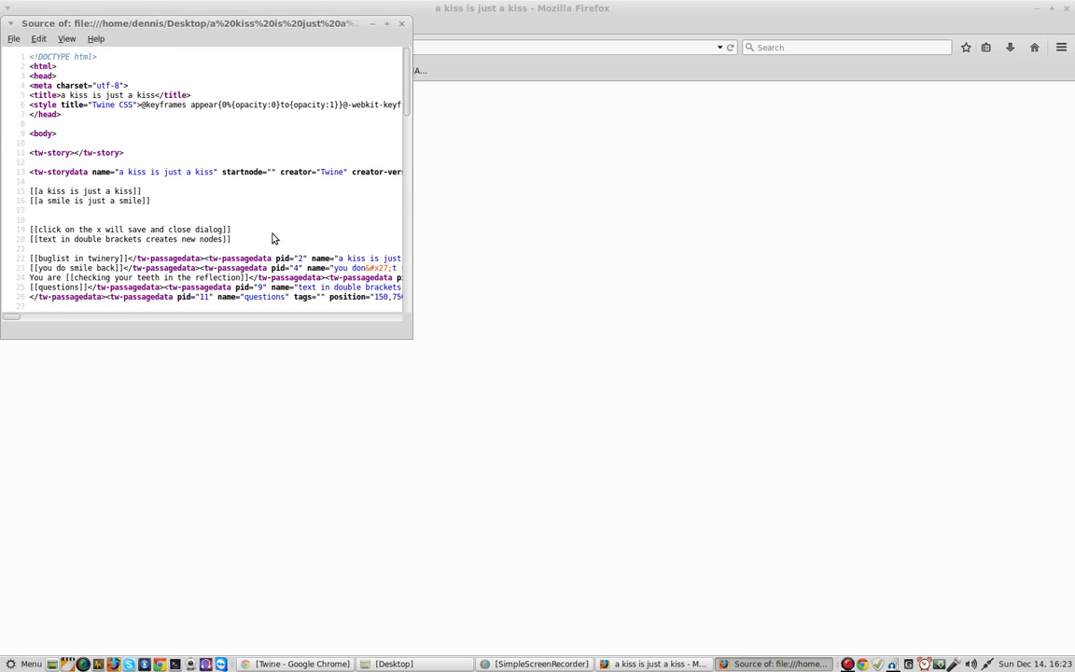
{"action": "scroll", "coordinate": [274, 240], "scroll_direction": "down", "scroll_amount": 7}
{"action": "scroll", "coordinate": [273, 242], "scroll_direction": "up", "scroll_amount": 8}
{"action": "left_click", "coordinate": [401, 24]}
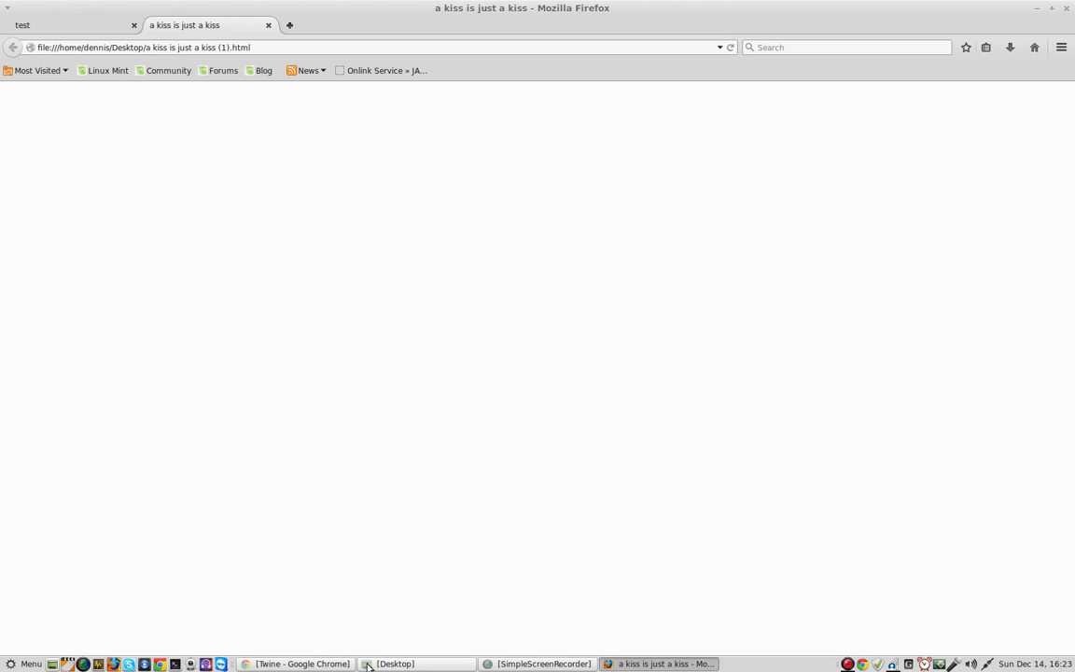
Step: Switch back to Twine in Chrome and cancel the pending save of "a kiss is just a kiss.html"
{"action": "left_click", "coordinate": [291, 663]}
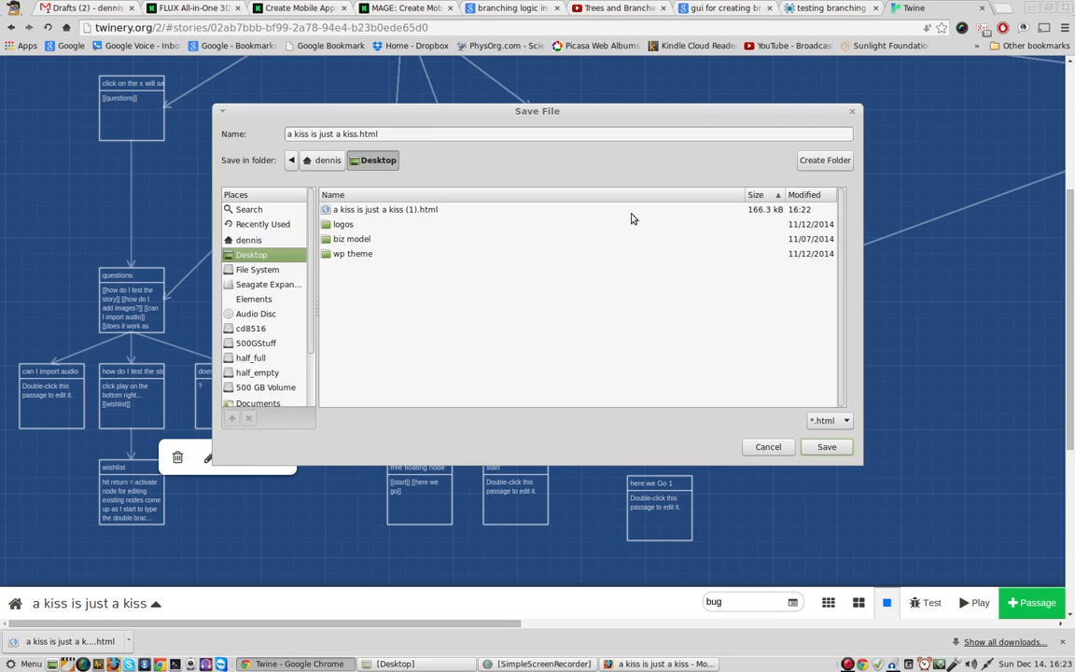
{"action": "left_click", "coordinate": [779, 451]}
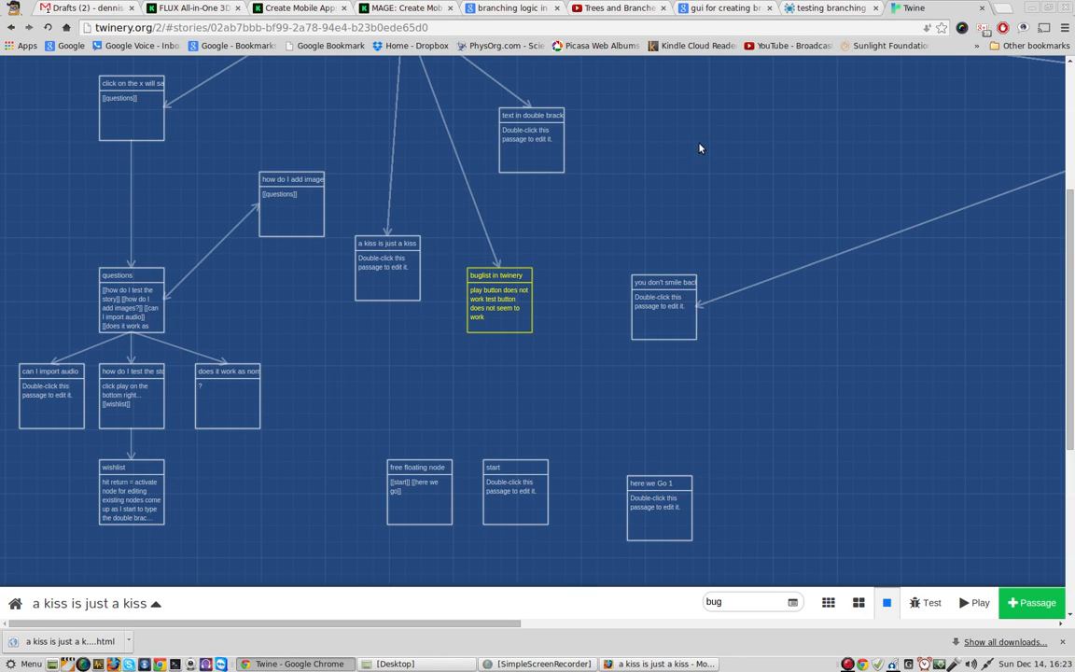
{"action": "left_click_drag", "start_coordinate": [1066, 233], "coordinate": [1067, 141]}
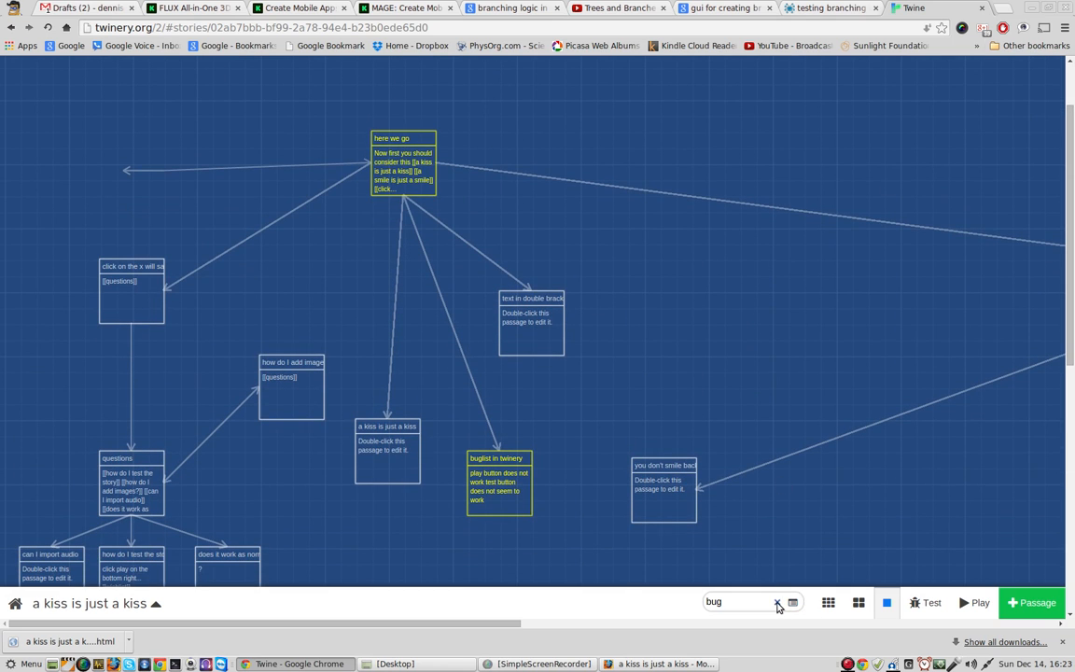
Step: Clear the "bug" quick search and start a test run of the story from the "you do smile back" passage
{"action": "left_click", "coordinate": [777, 605]}
{"action": "left_click_drag", "start_coordinate": [289, 622], "coordinate": [233, 631]}
{"action": "scroll", "coordinate": [597, 336], "scroll_direction": "down", "scroll_amount": 3}
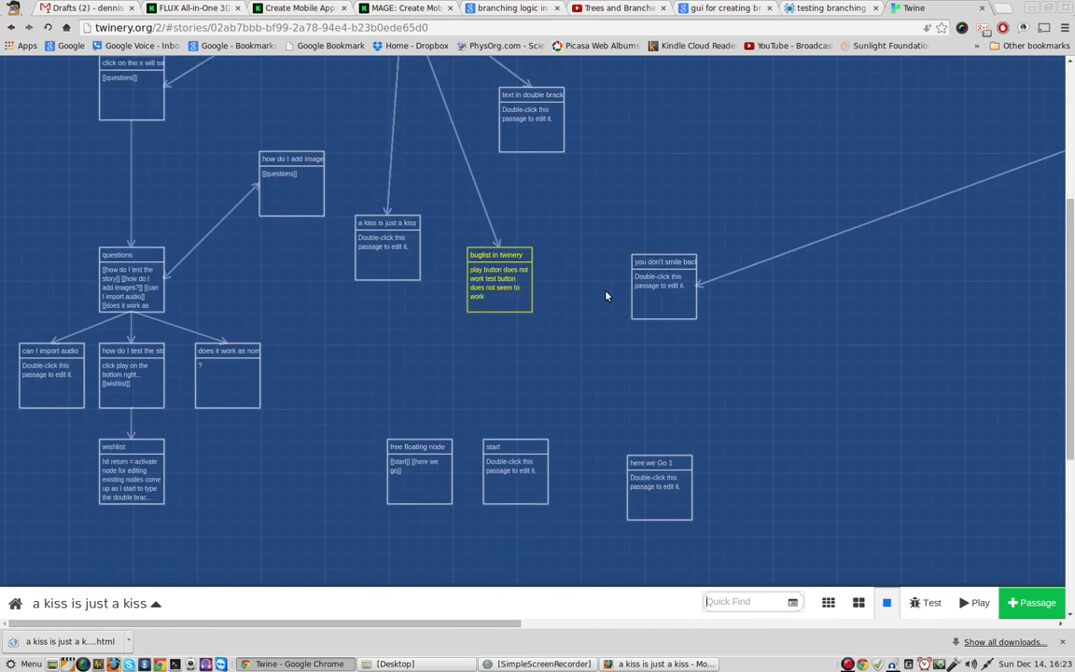
{"action": "scroll", "coordinate": [602, 285], "scroll_direction": "down", "scroll_amount": 2}
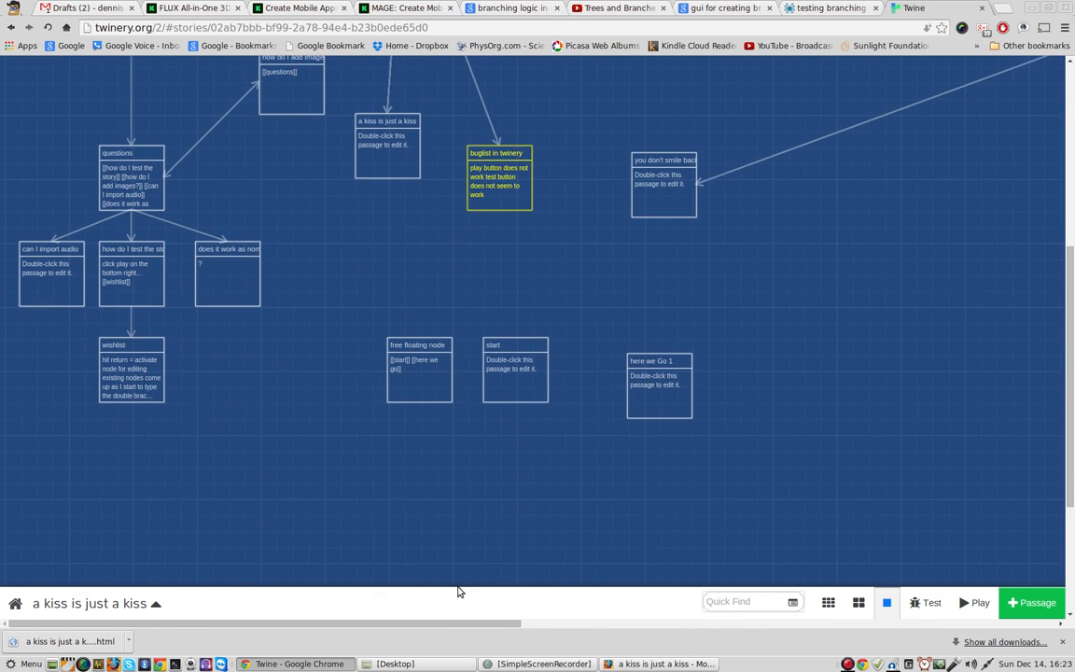
{"action": "left_click_drag", "start_coordinate": [448, 623], "coordinate": [936, 635]}
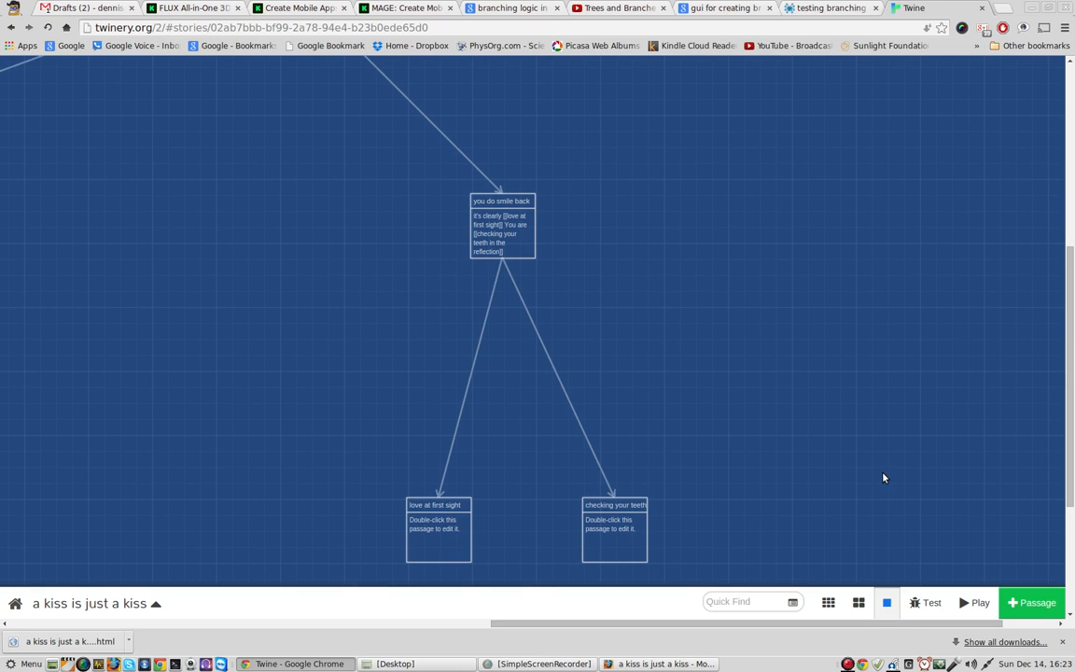
{"action": "mouse_move", "coordinate": [523, 236]}
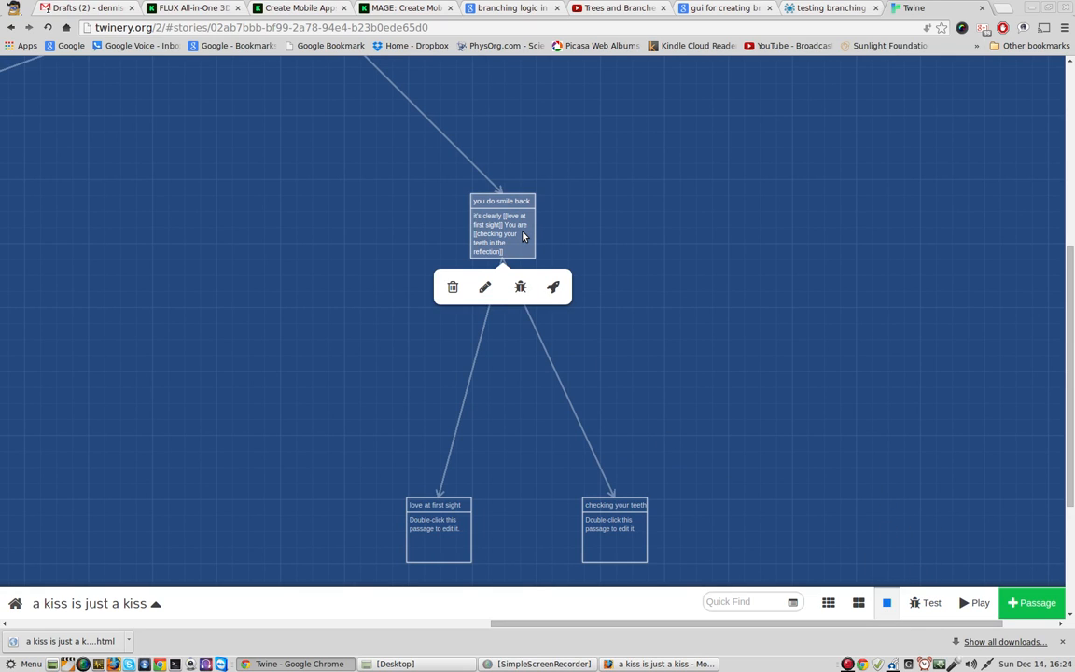
{"action": "left_click", "coordinate": [520, 288]}
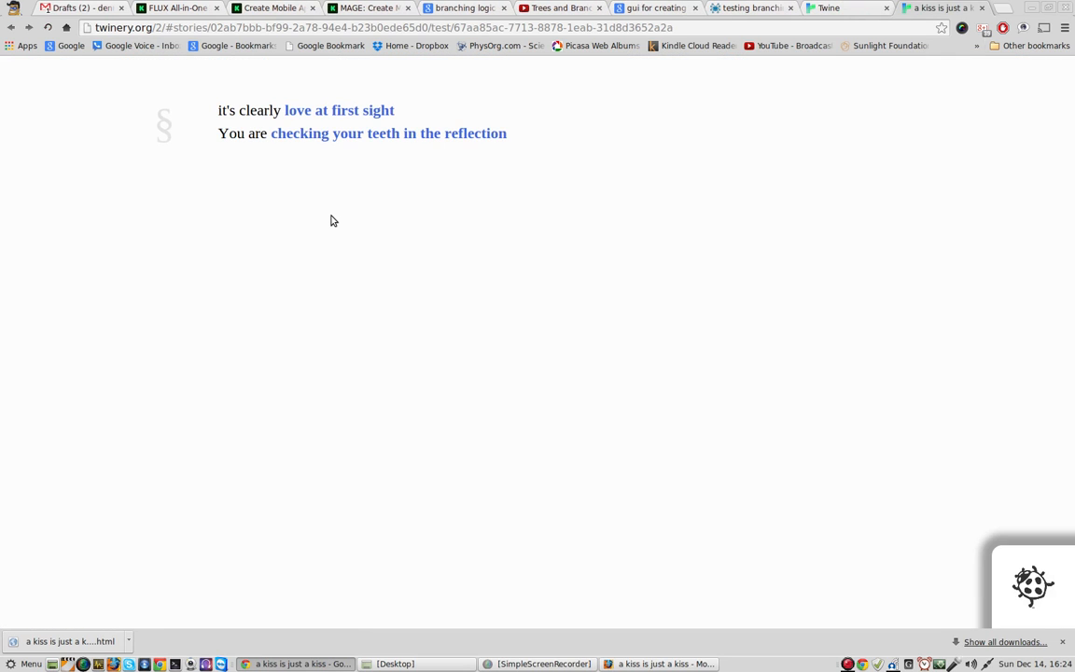
Step: Try the "love at first sight" and "checking your teeth in the reflection" links, going back after each, and close the test run
{"action": "left_click", "coordinate": [329, 112]}
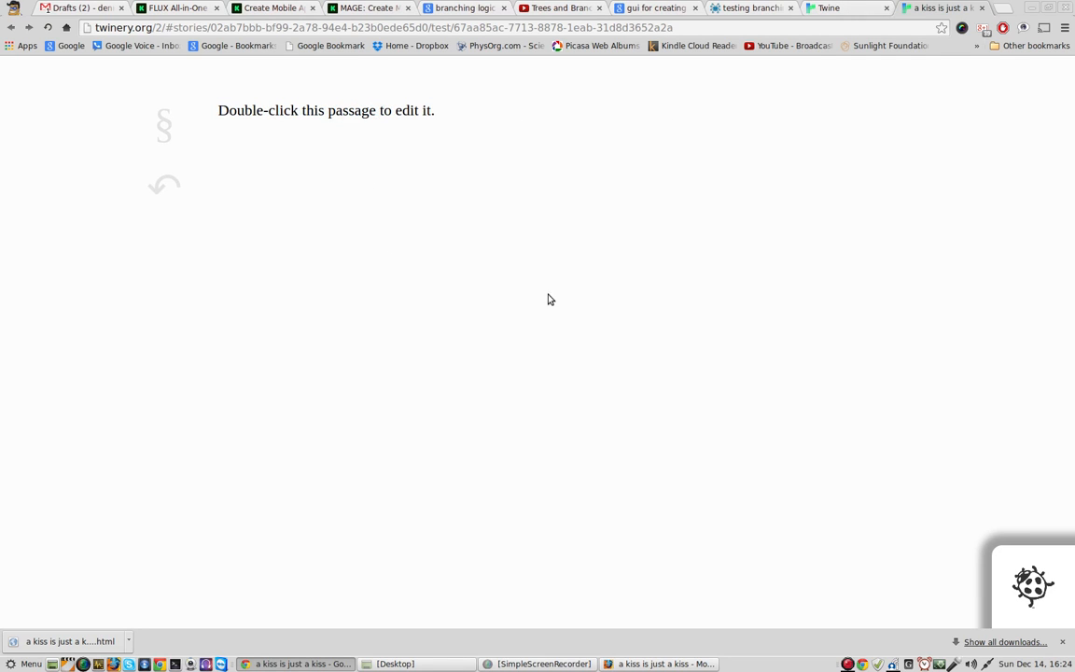
{"action": "left_click", "coordinate": [163, 184]}
{"action": "left_click", "coordinate": [360, 139]}
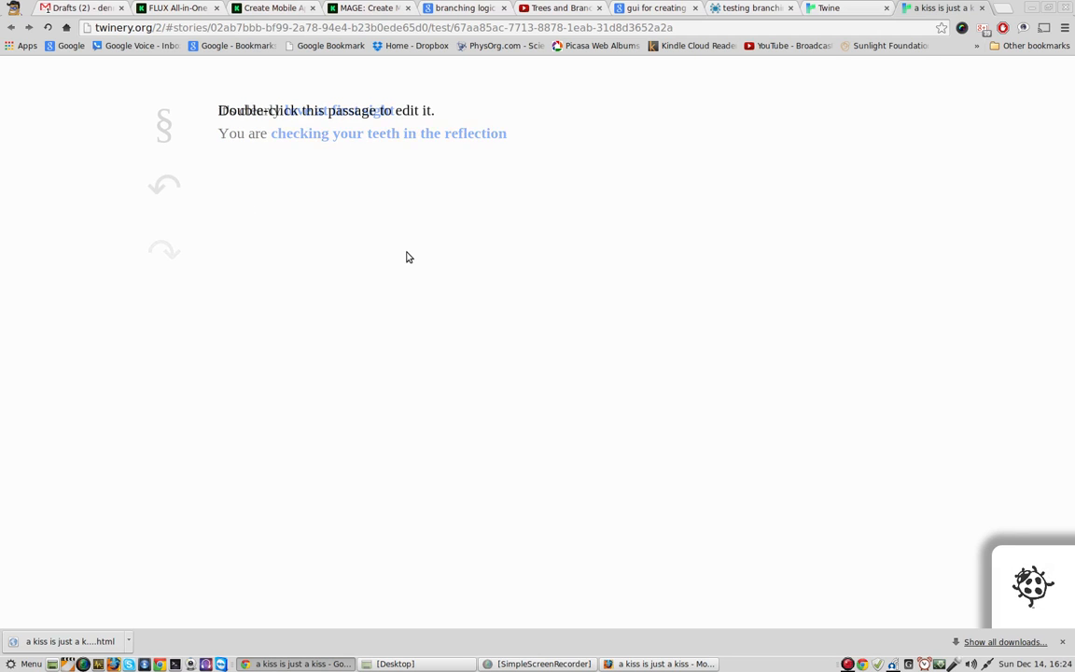
{"action": "left_click", "coordinate": [155, 190]}
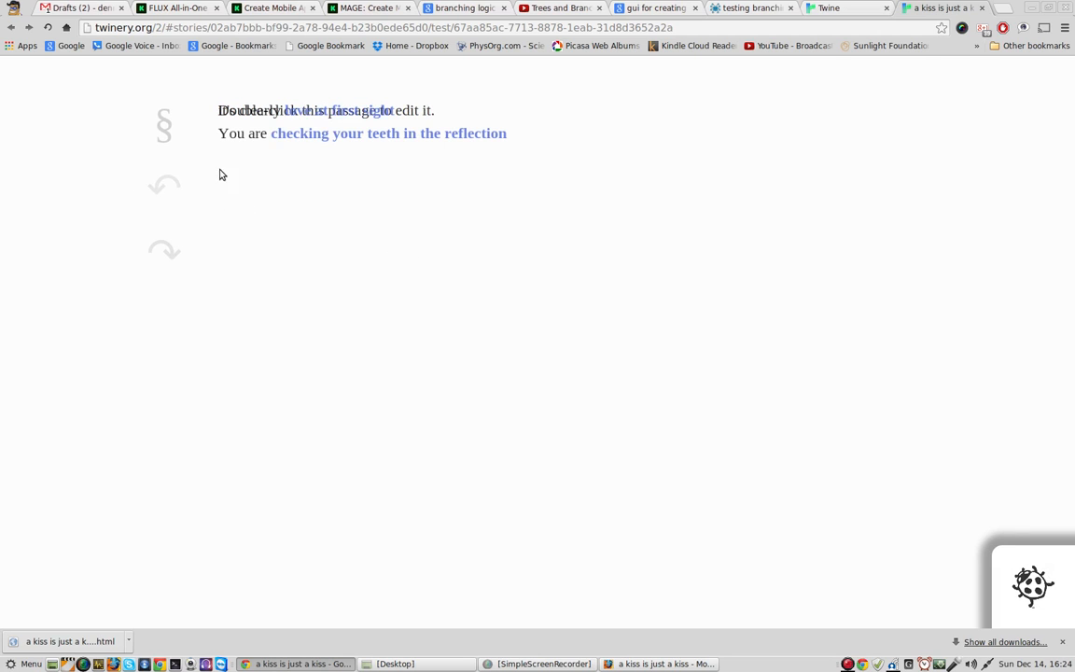
{"action": "left_click", "coordinate": [315, 113]}
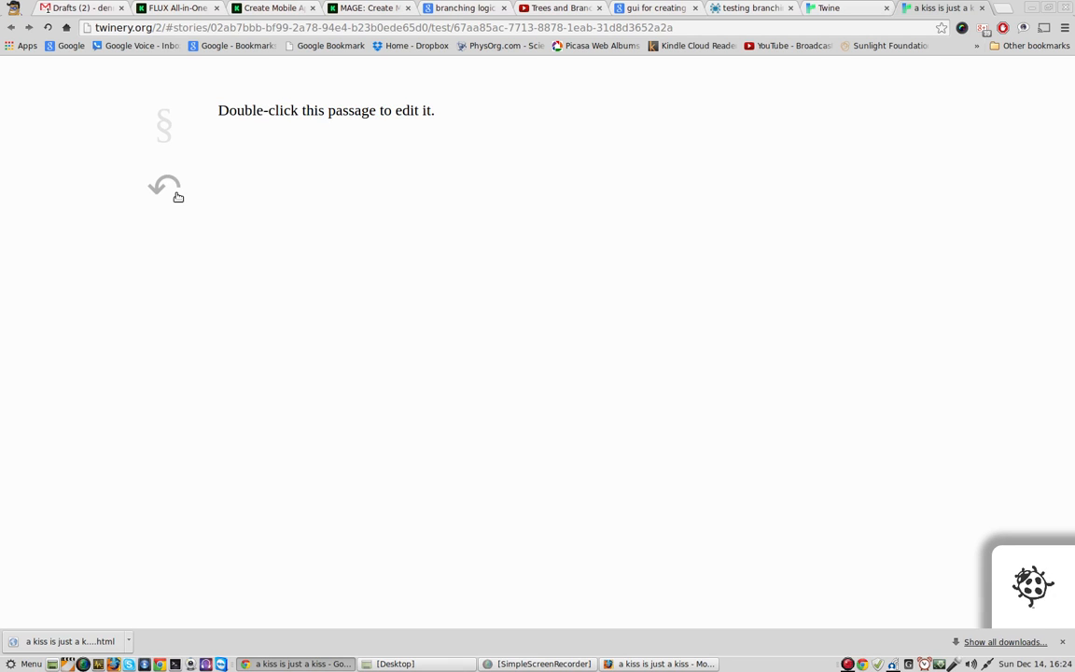
{"action": "left_click", "coordinate": [164, 183]}
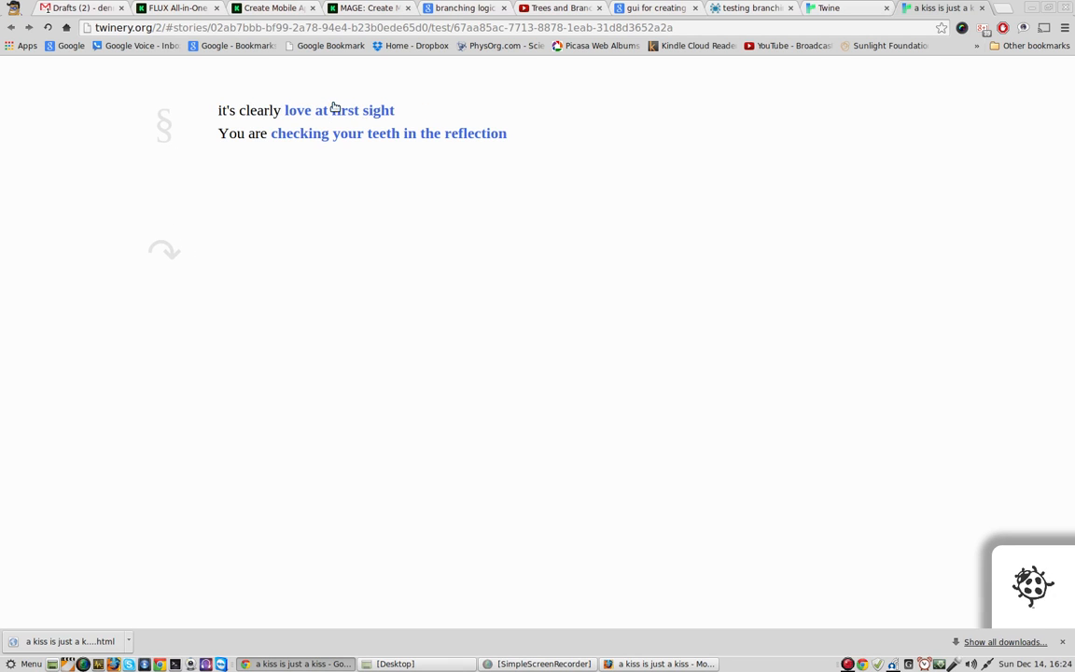
{"action": "left_click", "coordinate": [982, 8]}
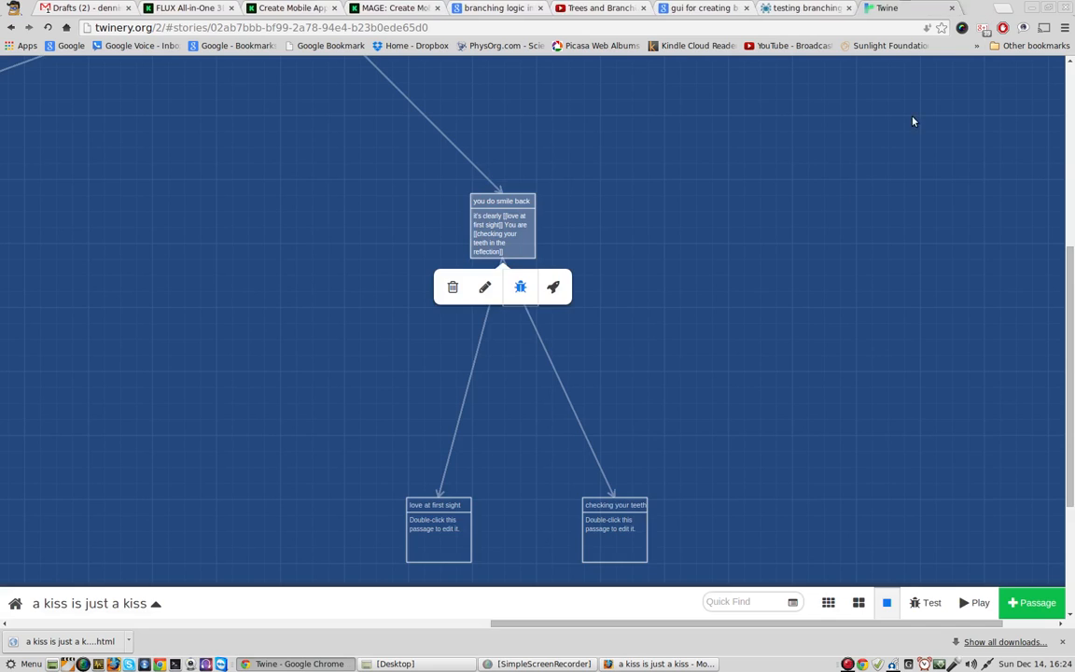
Step: View the text of the "here we go" passage, close it, and start a test run from that passage
{"action": "scroll", "coordinate": [630, 353], "scroll_direction": "up", "scroll_amount": 6}
{"action": "scroll", "coordinate": [549, 340], "scroll_direction": "up", "scroll_amount": 1}
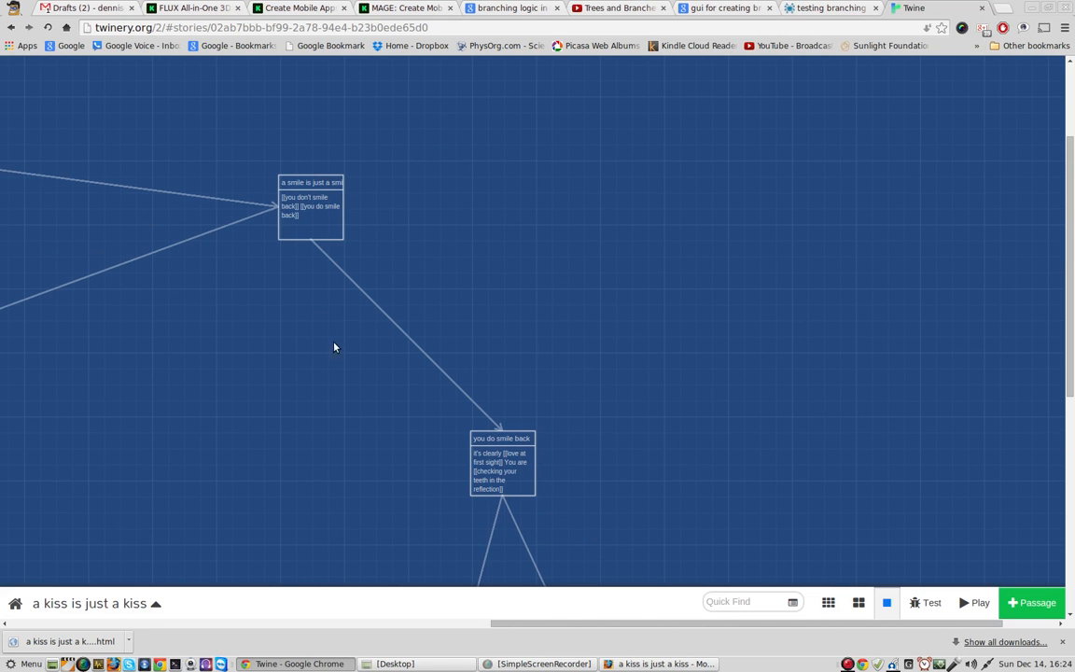
{"action": "left_click_drag", "start_coordinate": [490, 628], "coordinate": [165, 627]}
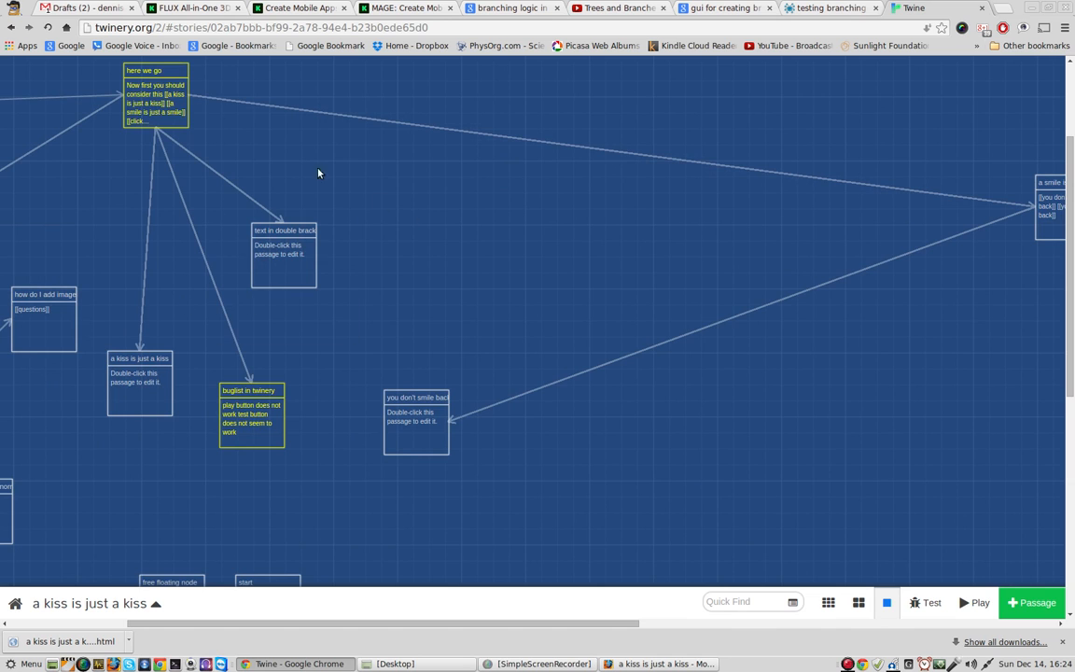
{"action": "double_click", "coordinate": [147, 92]}
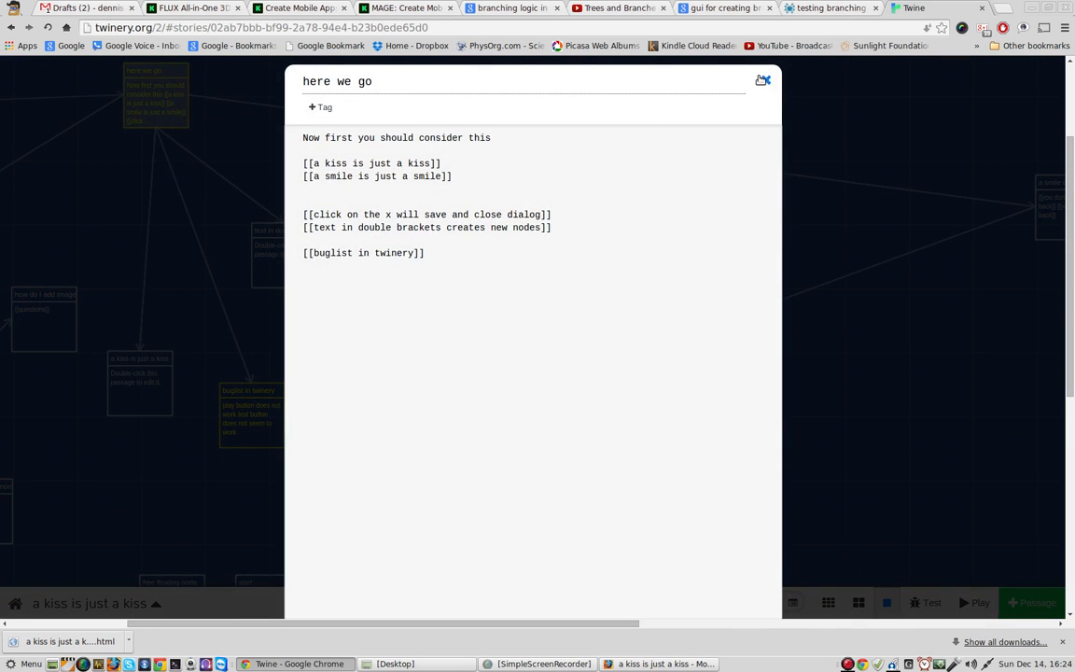
{"action": "left_click", "coordinate": [761, 82]}
{"action": "mouse_move", "coordinate": [134, 80]}
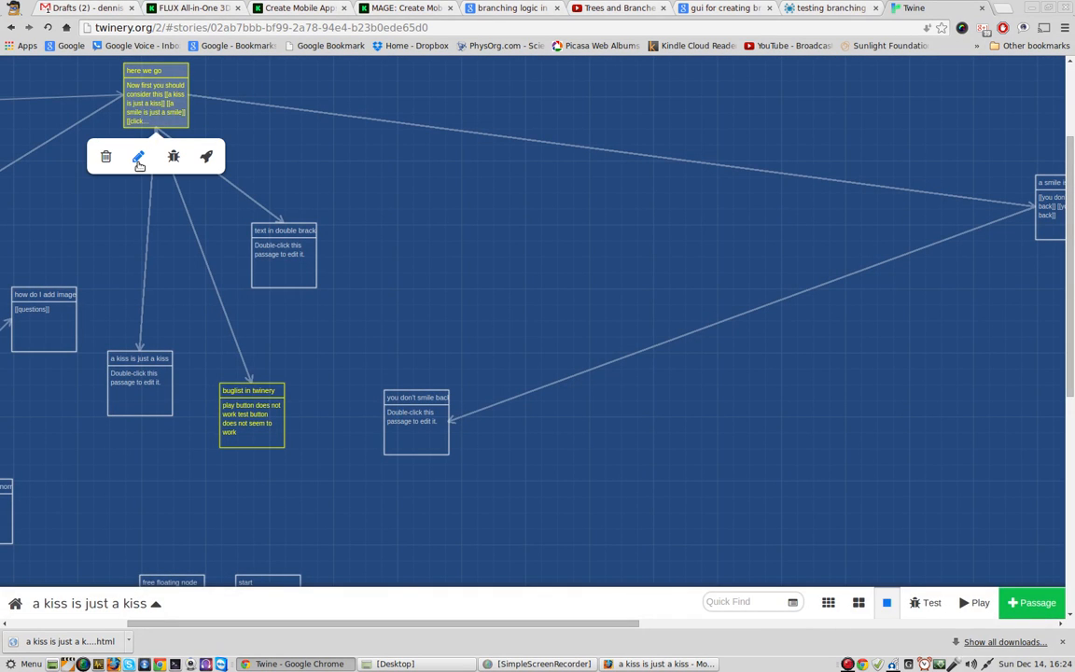
{"action": "left_click", "coordinate": [173, 157]}
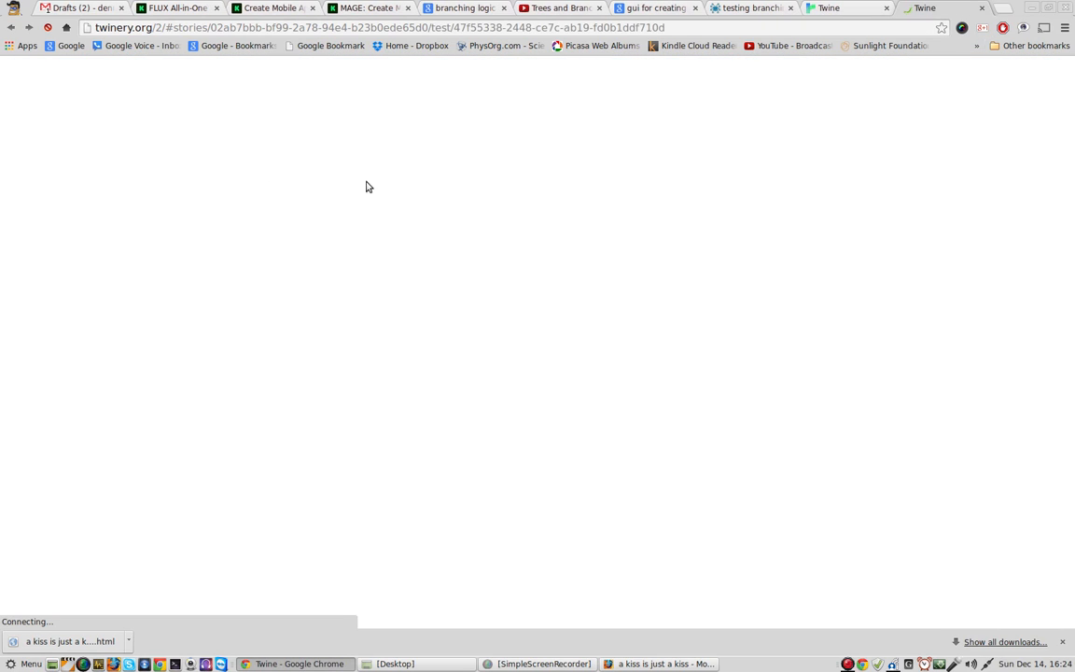
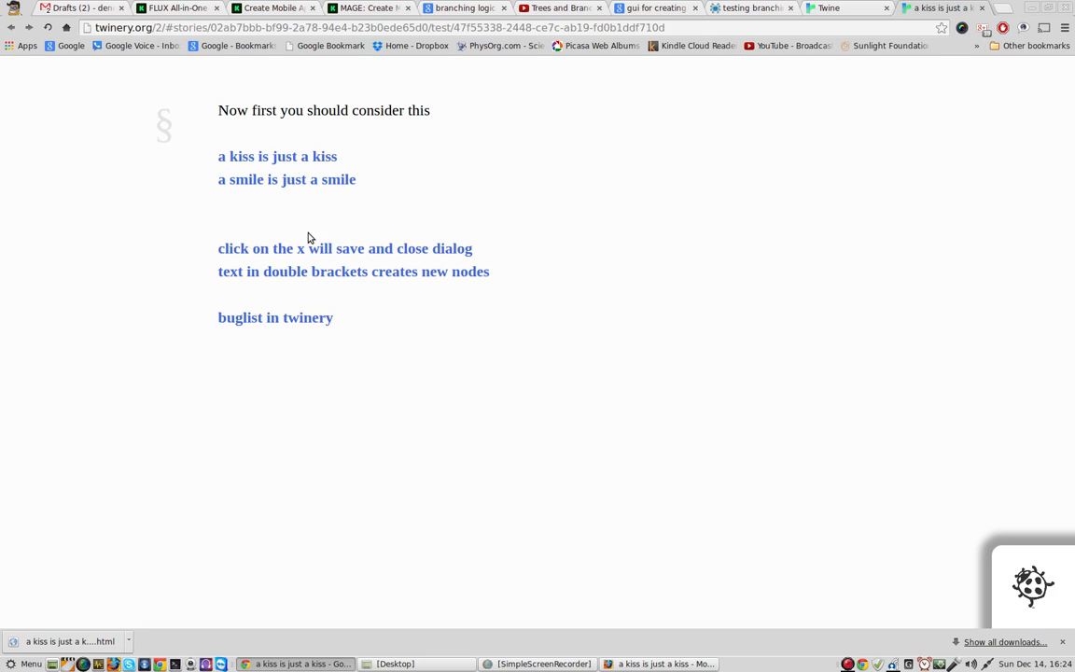
Step: Follow "a smile is just a smile" in the test run, try "you don't smile back", go back, and continue to "love at first sight"
{"action": "left_click", "coordinate": [290, 179]}
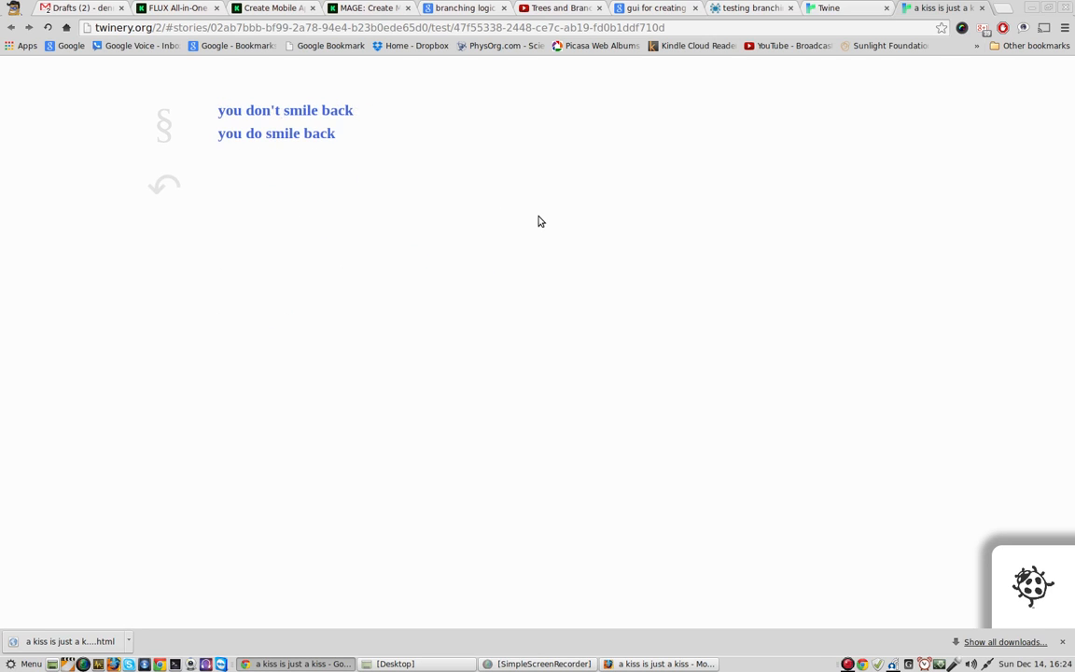
{"action": "left_click", "coordinate": [281, 112]}
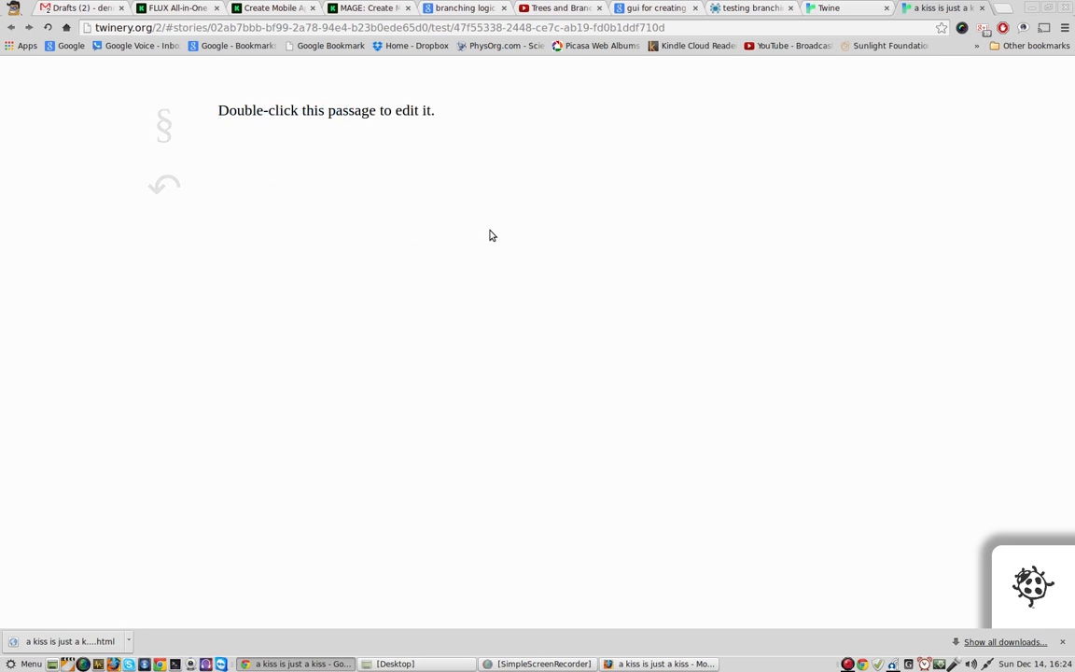
{"action": "left_click", "coordinate": [164, 184]}
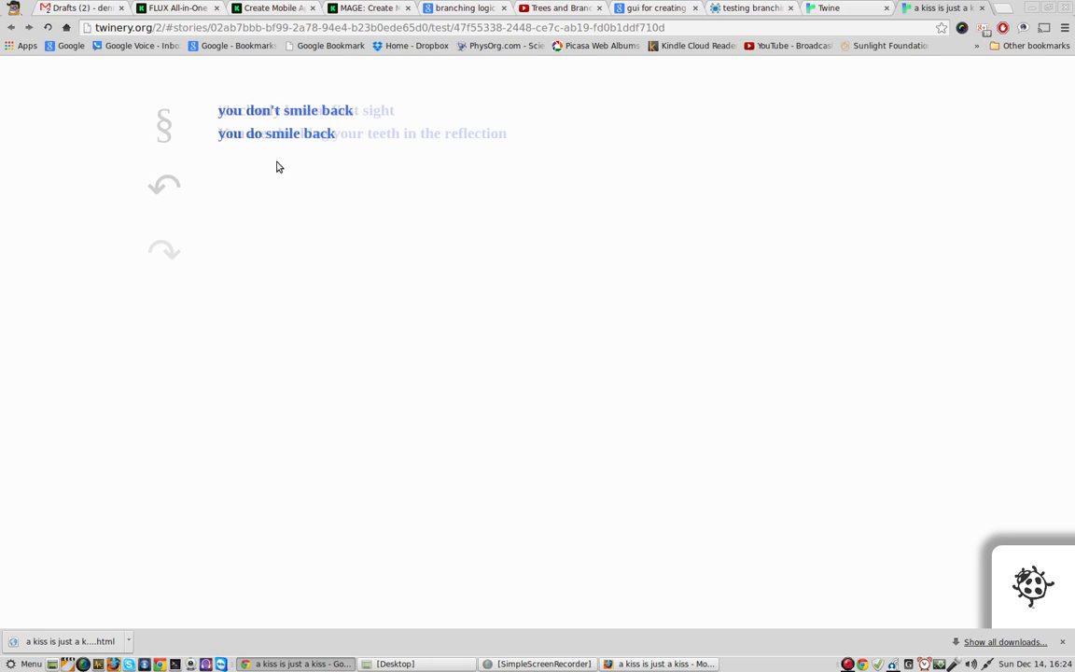
{"action": "left_click", "coordinate": [347, 110]}
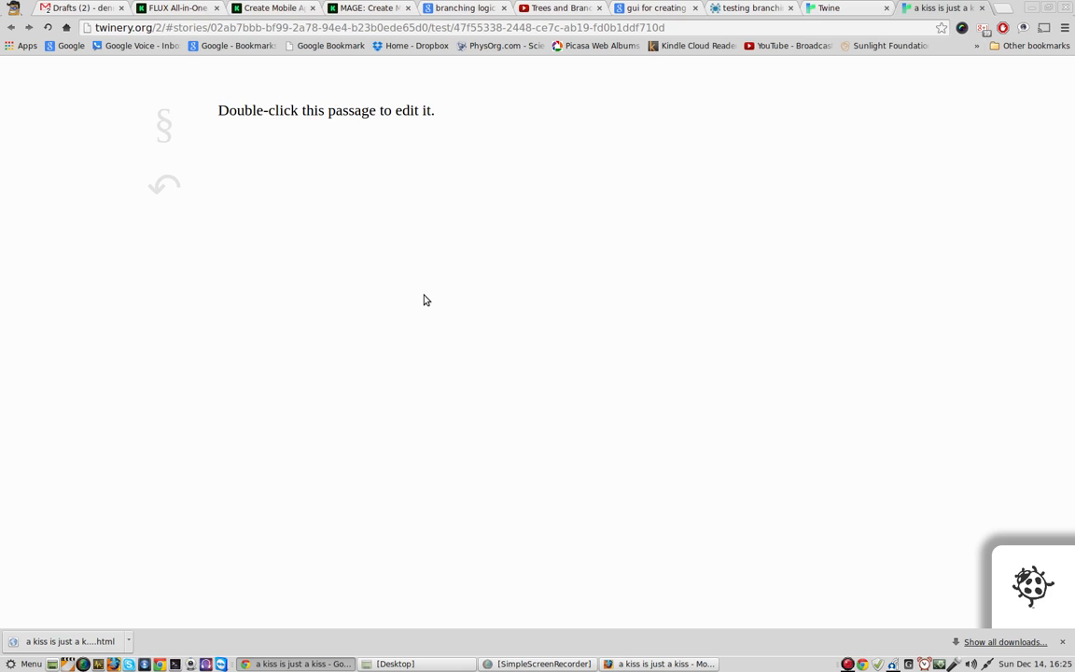
Step: Return to the story map and start a test run from the "questions" passage, closing the blank test page and relaunching it
{"action": "left_click", "coordinate": [844, 10]}
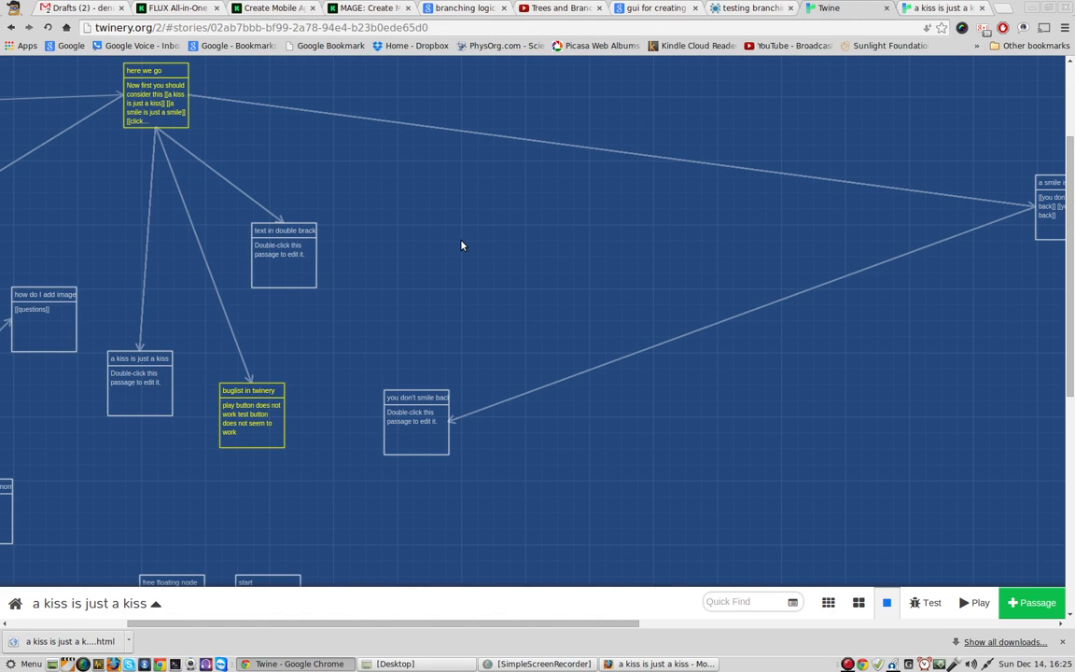
{"action": "scroll", "coordinate": [355, 504], "scroll_direction": "down", "scroll_amount": 3}
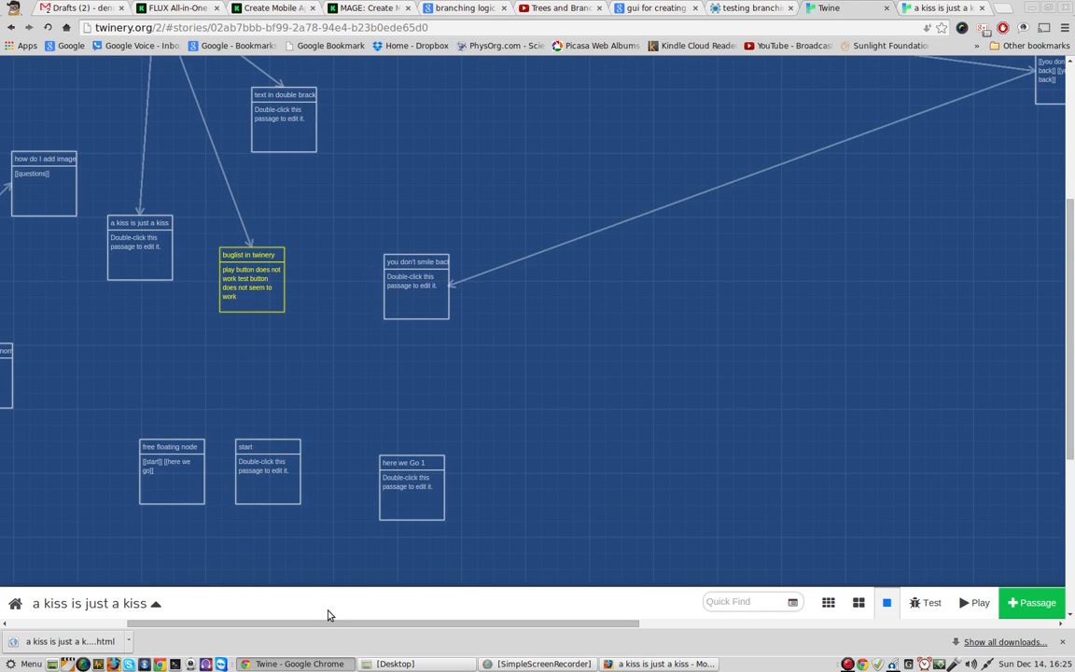
{"action": "left_click_drag", "start_coordinate": [331, 622], "coordinate": [143, 579]}
{"action": "left_click", "coordinate": [129, 282]}
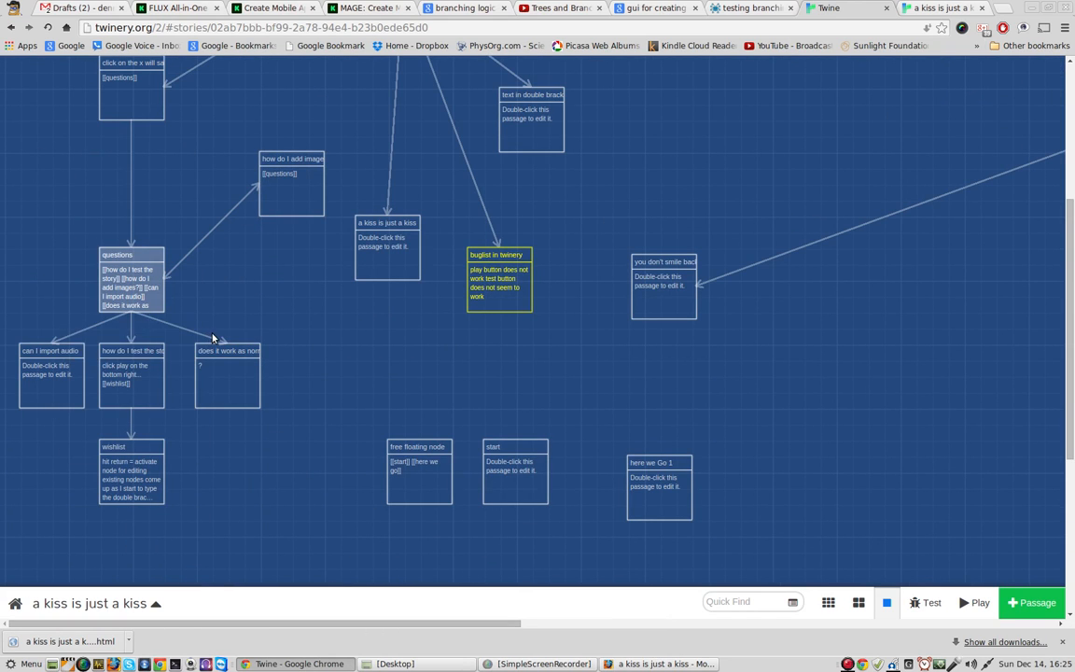
{"action": "mouse_move", "coordinate": [135, 287]}
{"action": "left_click", "coordinate": [918, 9]}
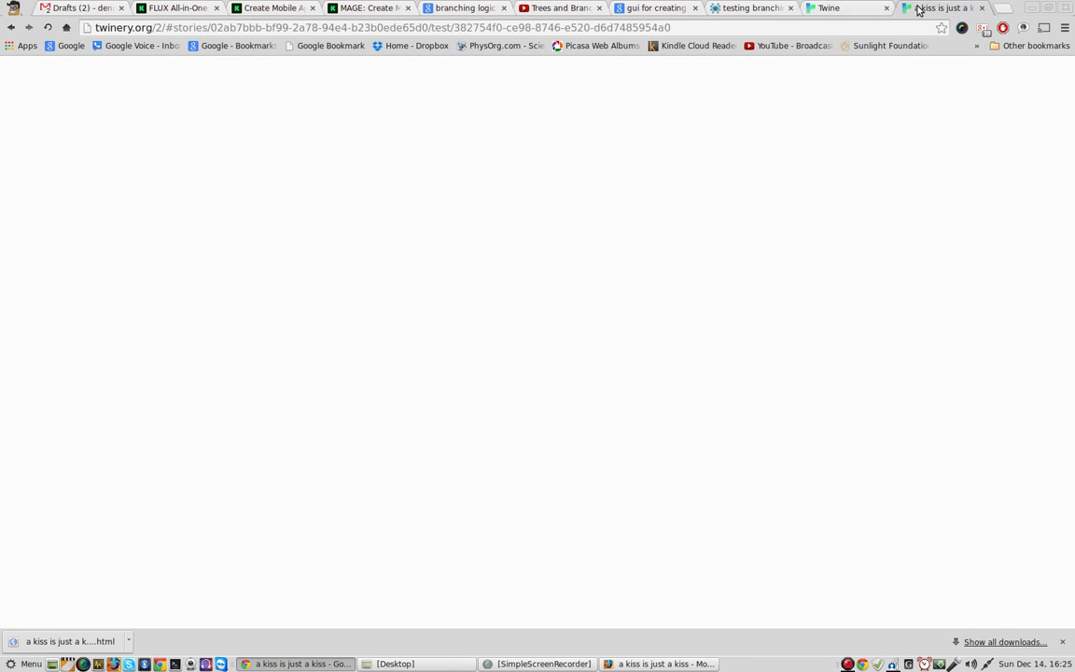
{"action": "left_click", "coordinate": [983, 8]}
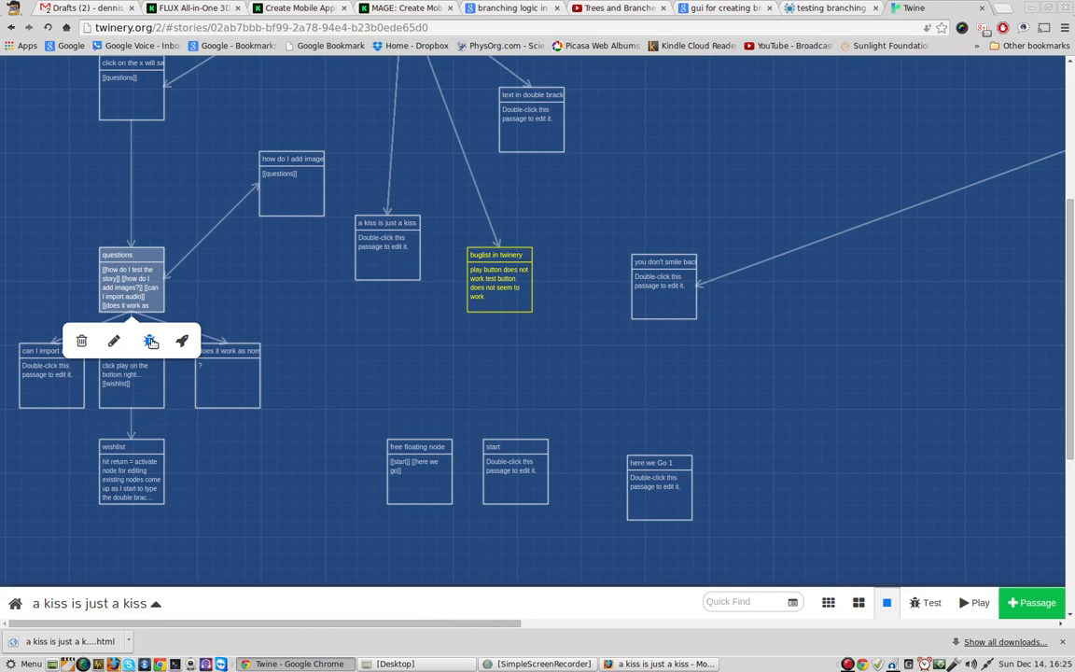
{"action": "left_click", "coordinate": [140, 305]}
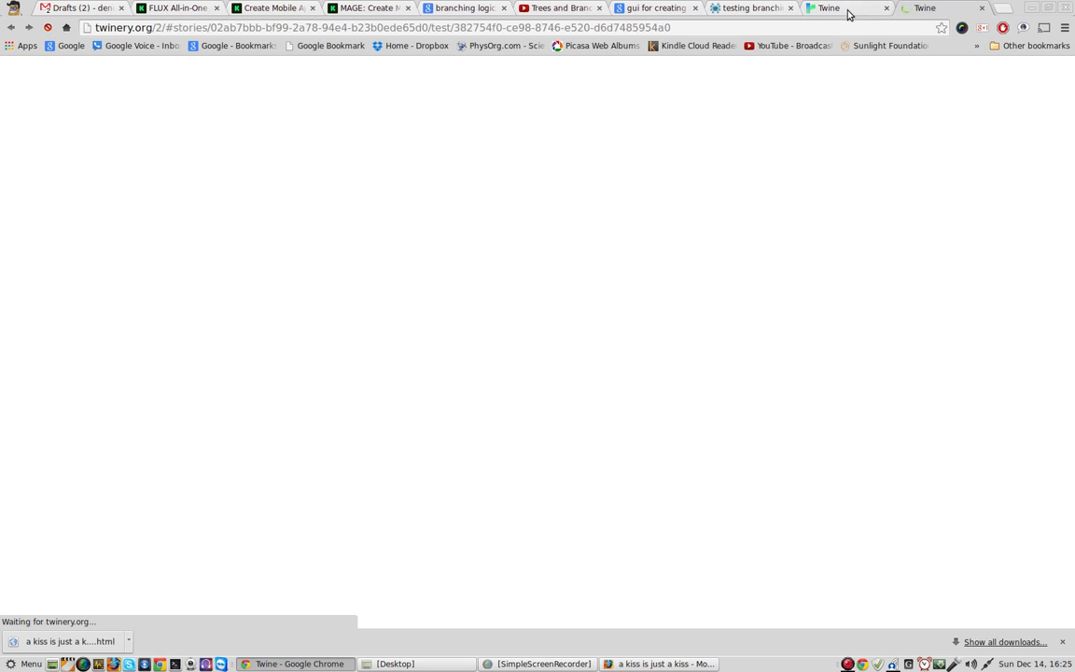
Step: Glance at the story map while the test loads, and follow the "how do I test the story" and "wishlist" links in the test run
{"action": "left_click", "coordinate": [845, 11]}
{"action": "scroll", "coordinate": [263, 394], "scroll_direction": "up", "scroll_amount": 5}
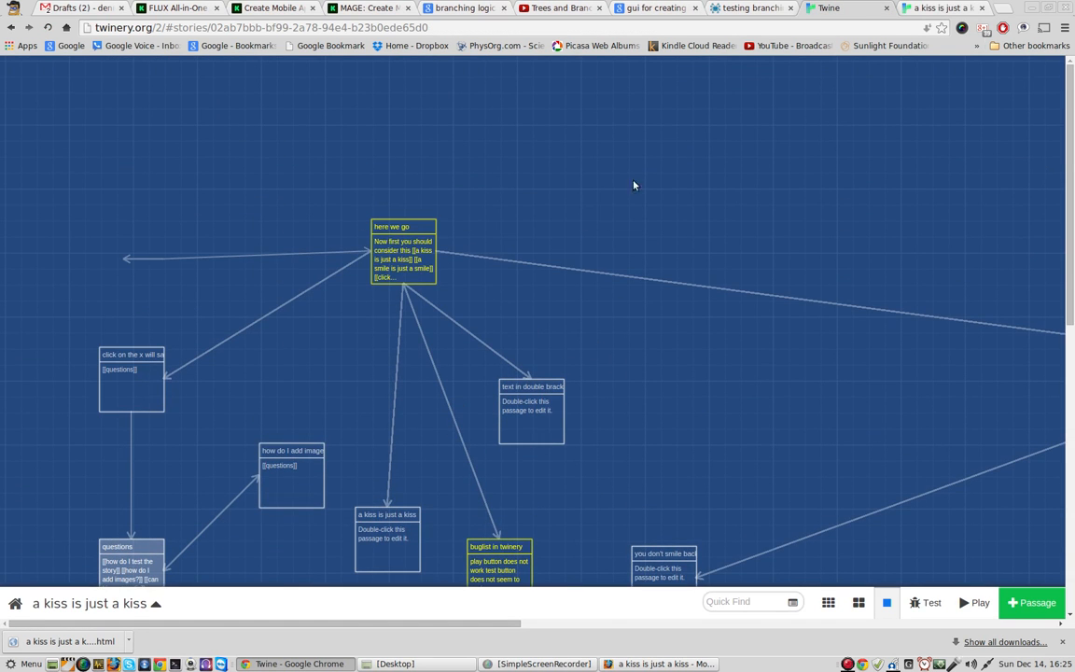
{"action": "left_click", "coordinate": [926, 11]}
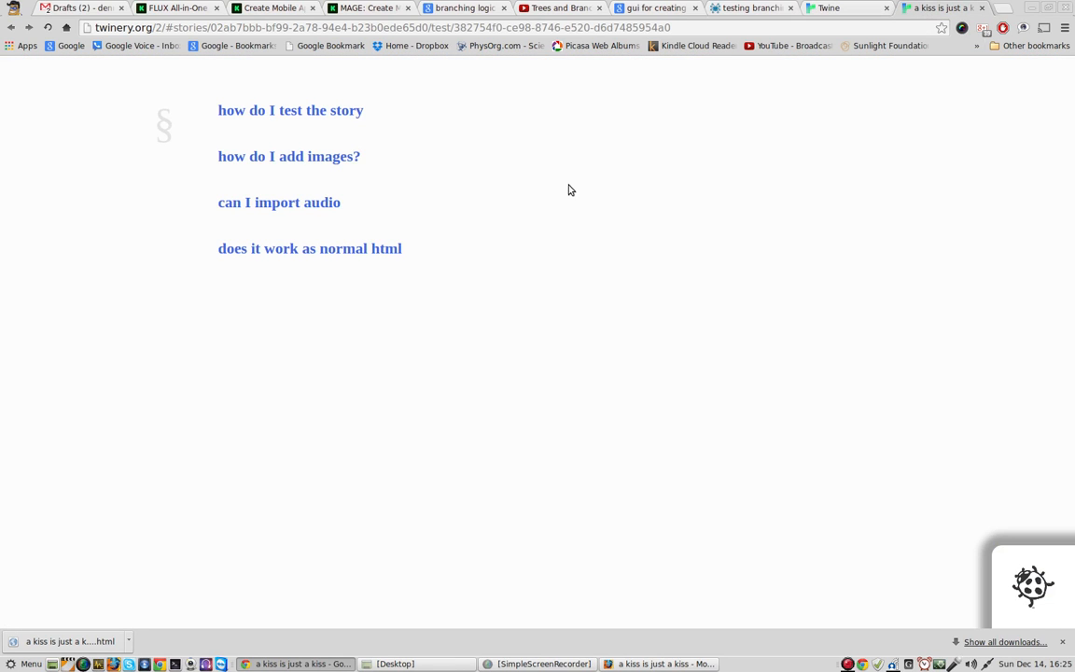
{"action": "left_click", "coordinate": [320, 109]}
{"action": "left_click", "coordinate": [243, 159]}
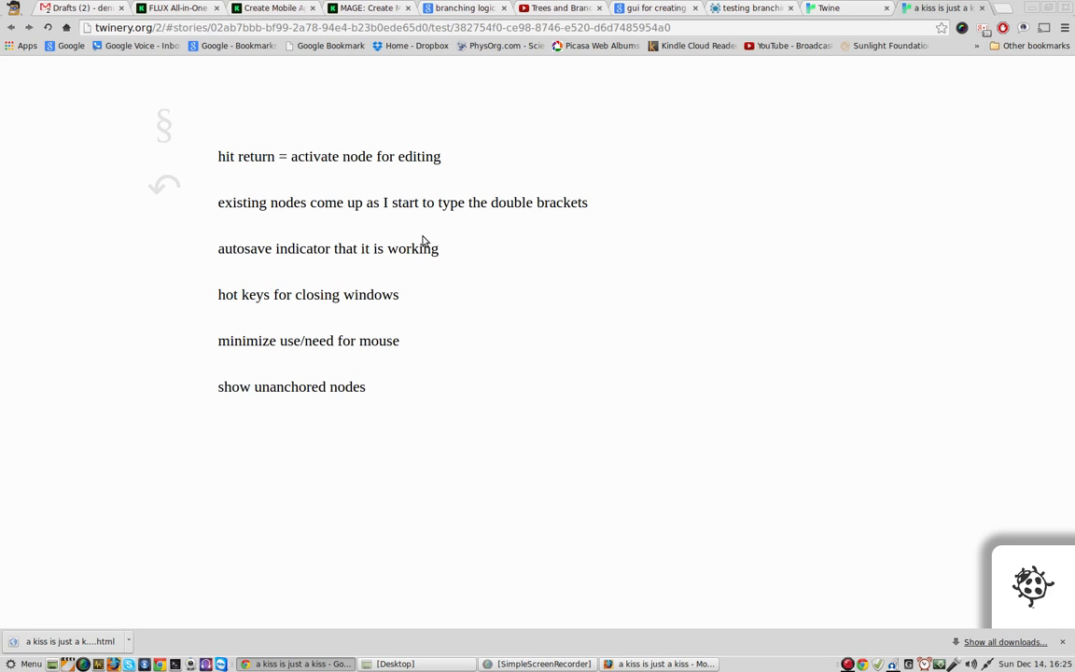
Step: Return to the story map and add the link "[[how do I embed video]]" at the end of the "questions" passage
{"action": "left_click", "coordinate": [839, 11]}
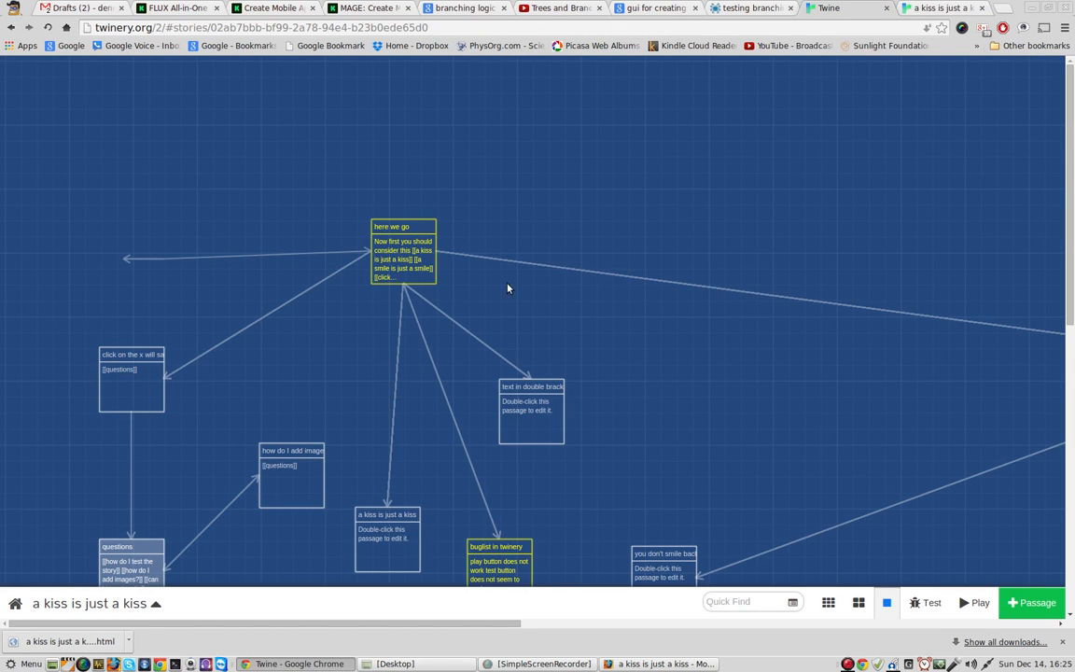
{"action": "scroll", "coordinate": [327, 373], "scroll_direction": "down", "scroll_amount": 3}
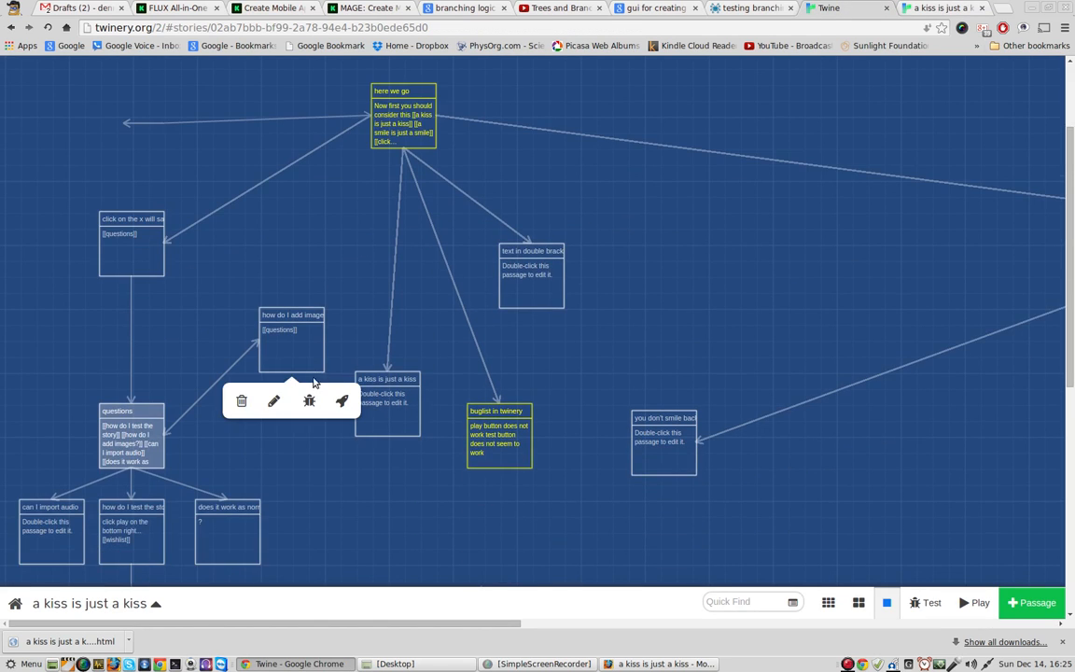
{"action": "scroll", "coordinate": [295, 336], "scroll_direction": "down", "scroll_amount": 2}
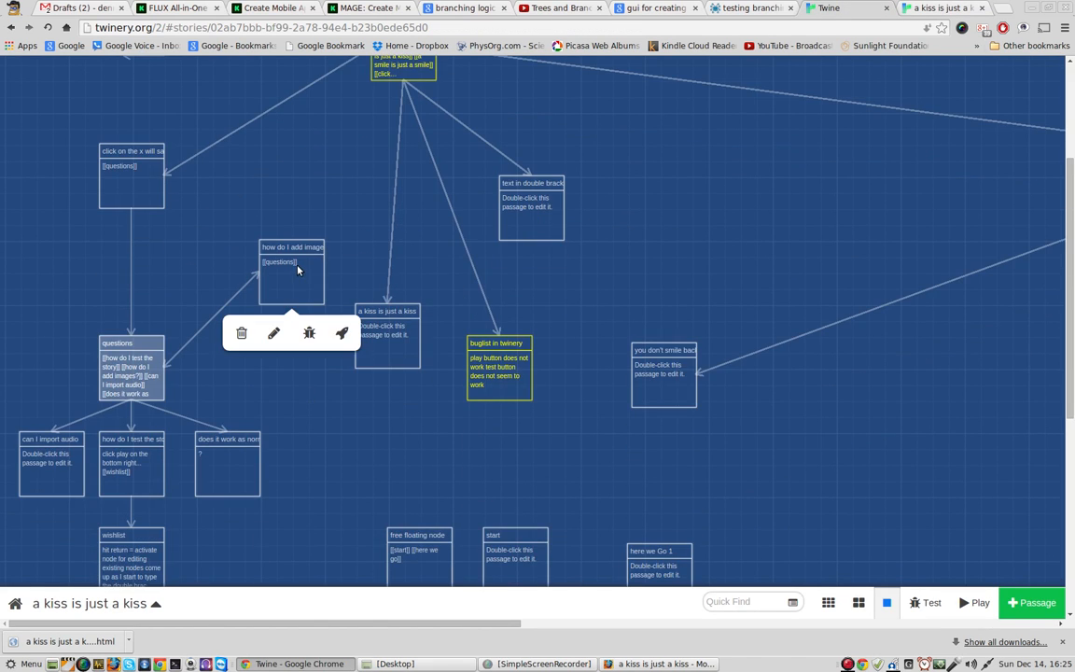
{"action": "double_click", "coordinate": [140, 380]}
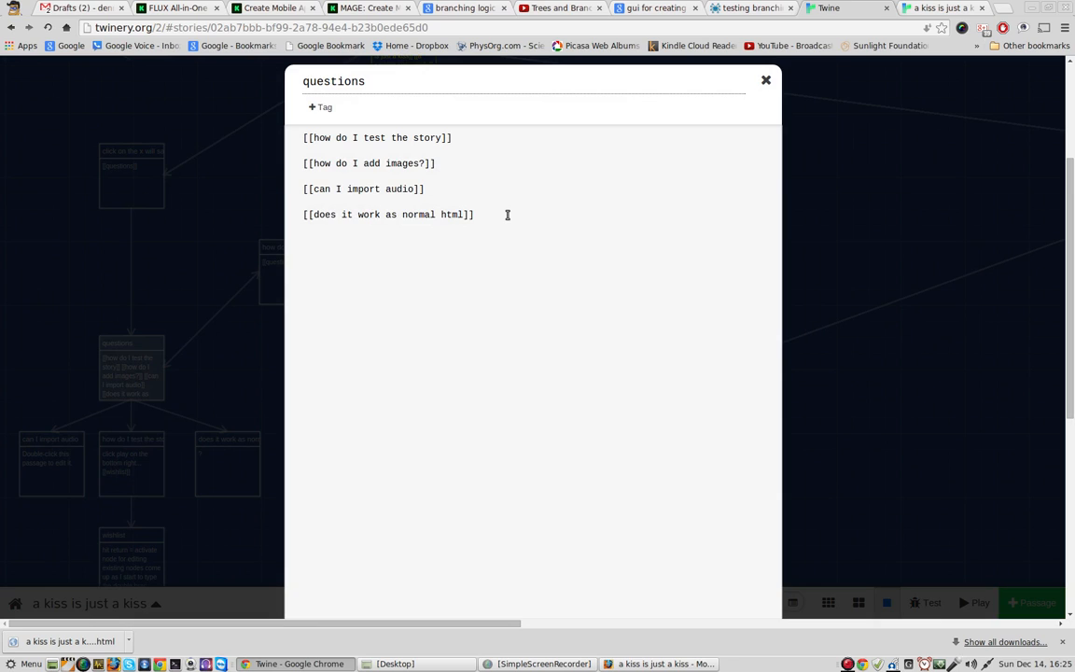
{"action": "key", "text": "Return"}
{"action": "key", "text": "Return"}
{"action": "type", "text": "[[how do I embed video]]"}
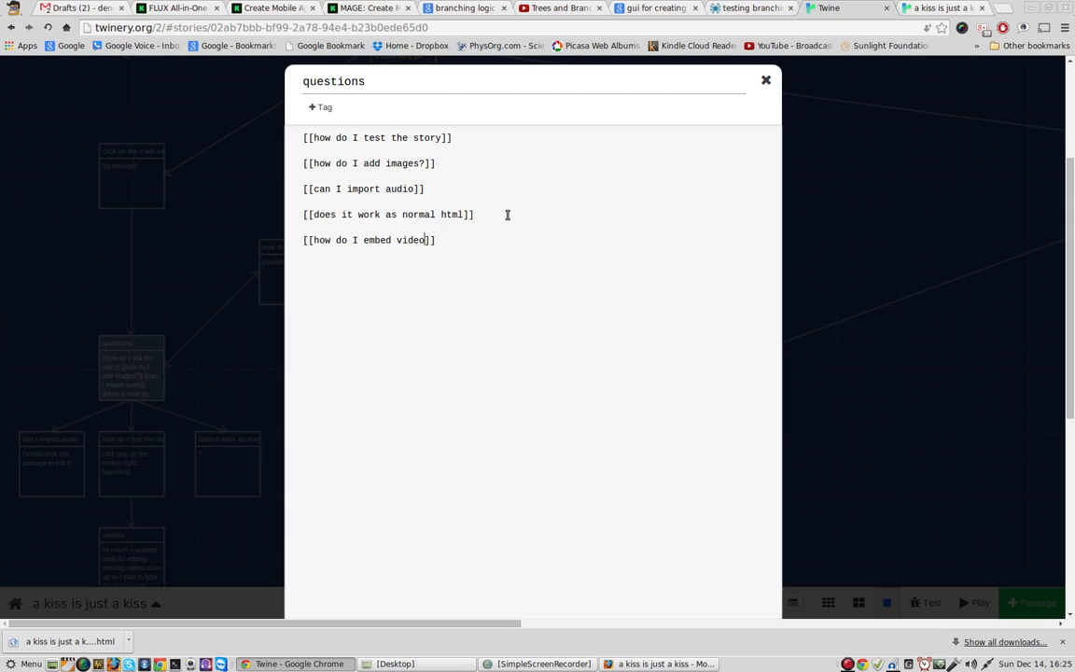
{"action": "type", "text": "?"}
{"action": "type", "text": "?"}
{"action": "type", "text": "?"}
{"action": "type", "text": "hgave"}
Step: Append "I have had issues with testing..." after the "how do I test the story?" link and close the "questions" passage
{"action": "key", "text": "BackSpace"}
{"action": "key", "text": "BackSpace"}
{"action": "type", "text": "had"}
{"action": "key", "text": "BackSpace"}
{"action": "type", "text": "ssu"}
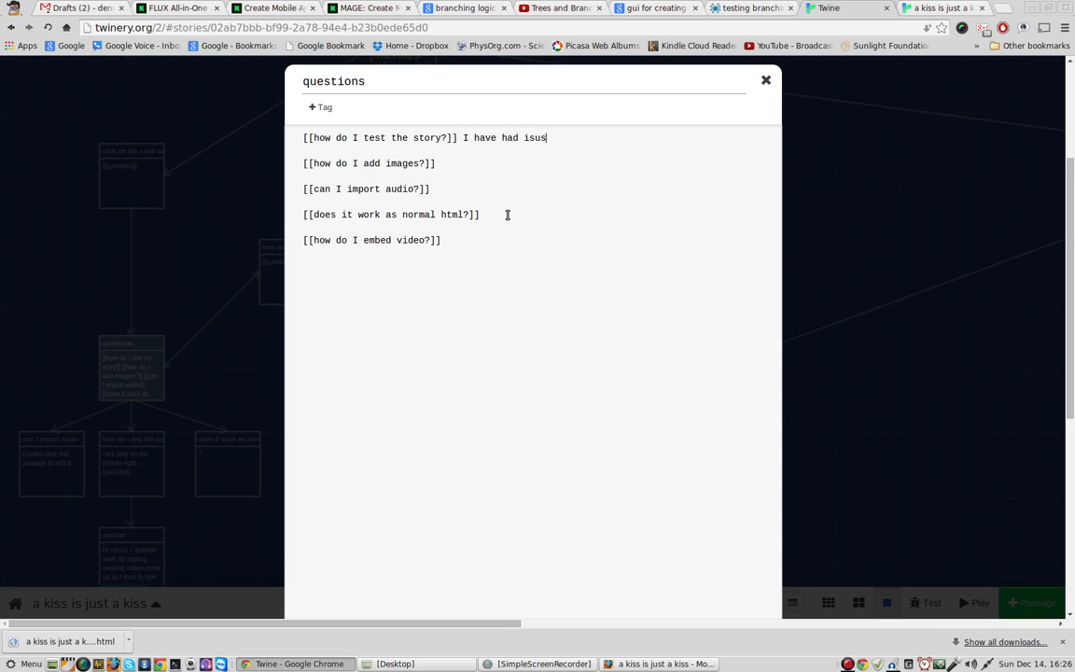
{"action": "key", "text": "BackSpace"}
{"action": "key", "text": "BackSpace"}
{"action": "type", "text": "sues iith testing.."}
{"action": "left_click", "coordinate": [765, 81]}
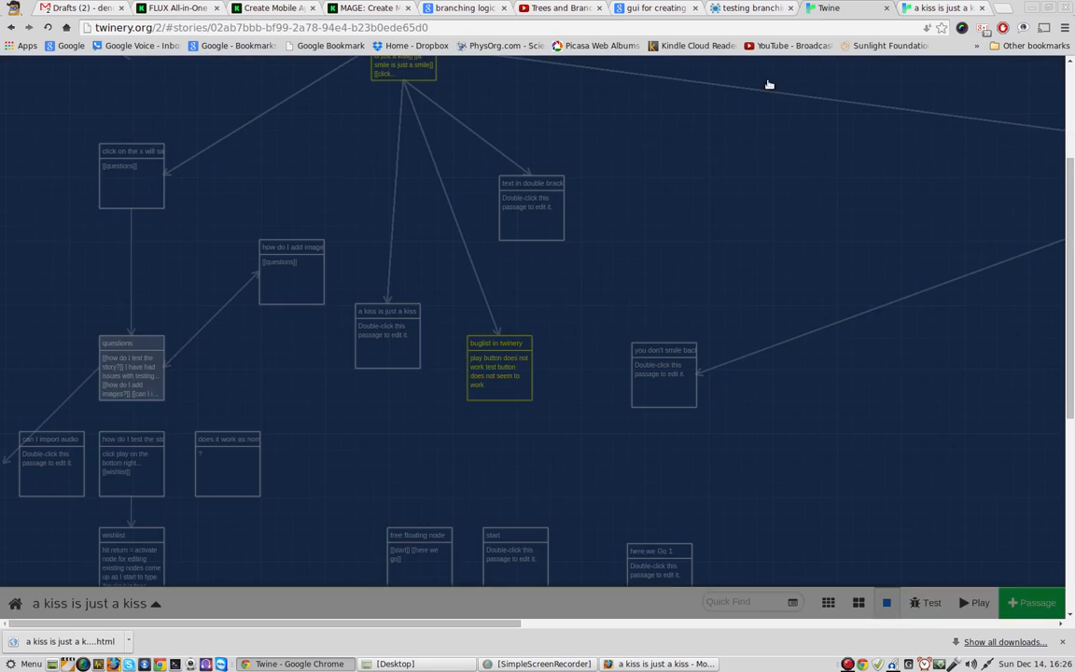
Step: Move the "questions" passage up on the story map, just below and slightly right of the "click on the x" passage
{"action": "mouse_move", "coordinate": [197, 454]}
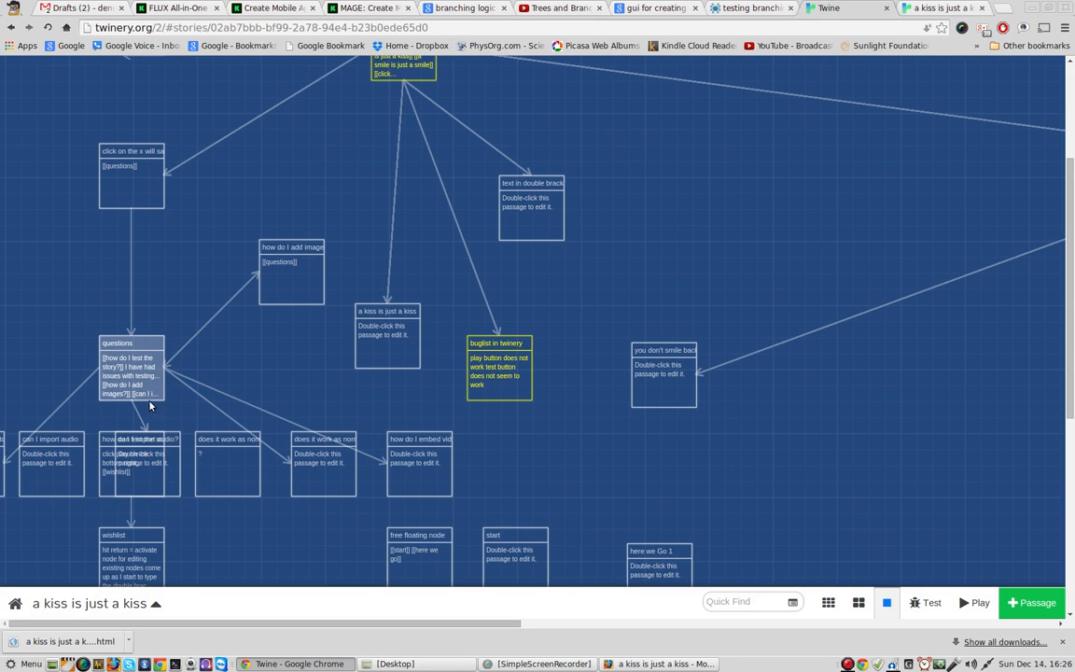
{"action": "mouse_move", "coordinate": [145, 388]}
{"action": "left_click_drag", "start_coordinate": [144, 388], "coordinate": [64, 276]}
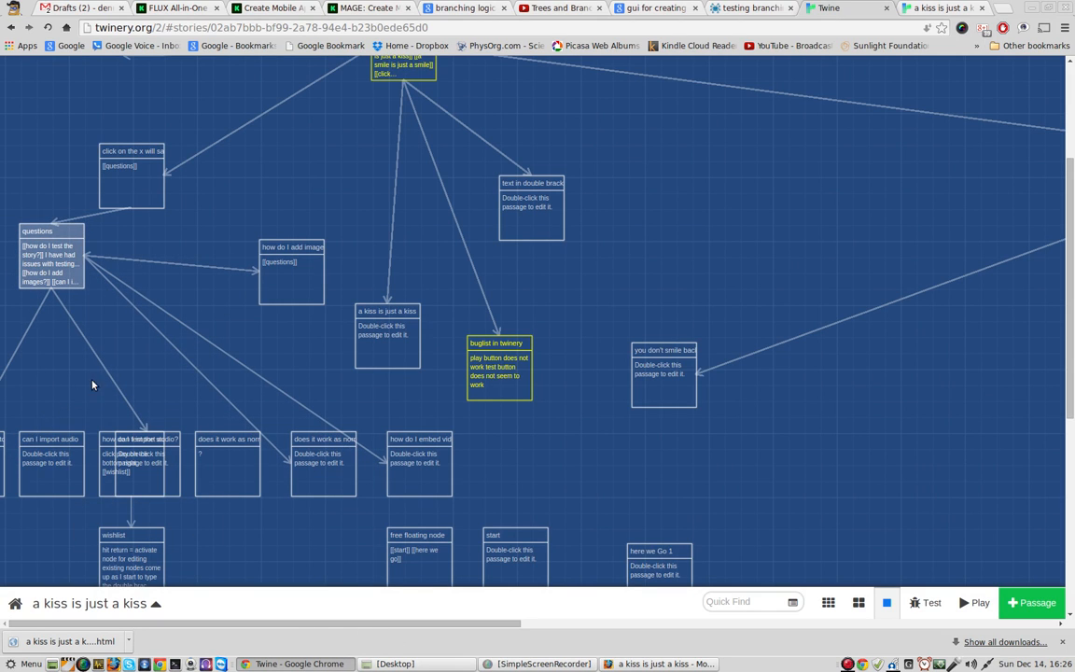
{"action": "left_click_drag", "start_coordinate": [52, 271], "coordinate": [164, 318]}
Step: Spread out the passages: "can I import audio?" upper left of "questions", "can I import audio" below it, and "how do I embed video?" farther right
{"action": "left_click_drag", "start_coordinate": [140, 481], "coordinate": [51, 273]}
{"action": "left_click_drag", "start_coordinate": [61, 458], "coordinate": [152, 381]}
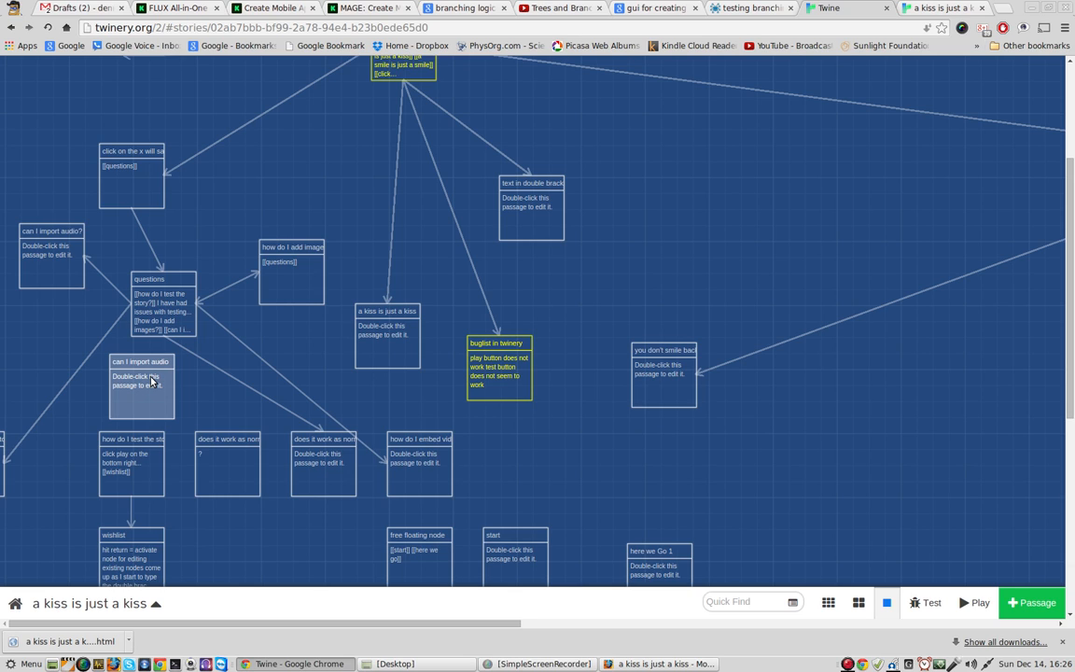
{"action": "left_click_drag", "start_coordinate": [152, 380], "coordinate": [151, 381]}
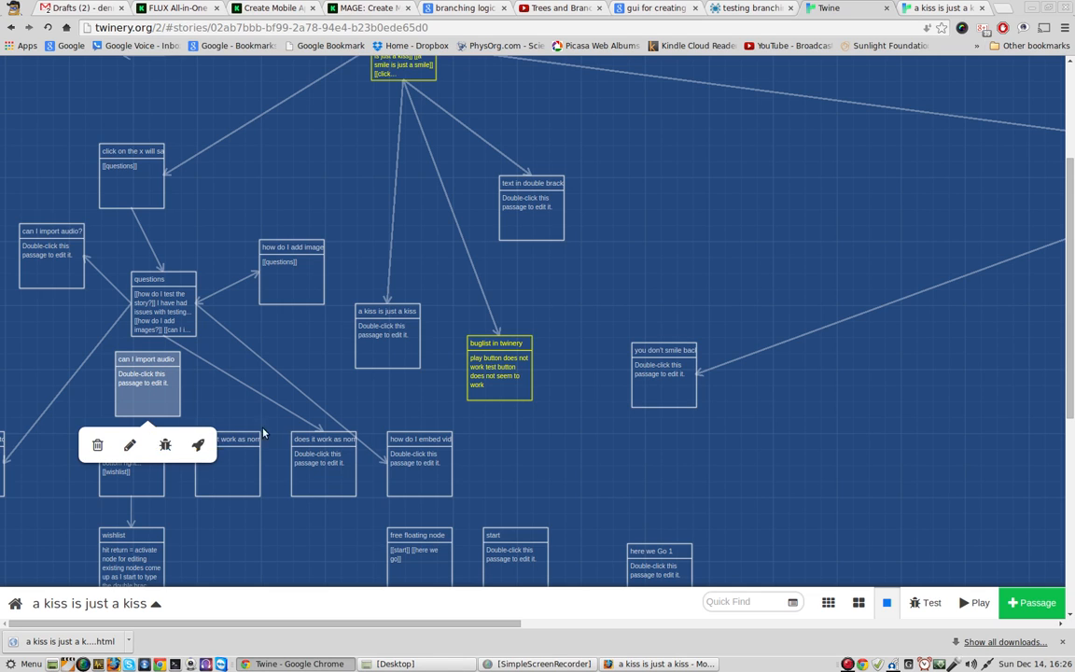
{"action": "left_click", "coordinate": [406, 460]}
{"action": "left_click_drag", "start_coordinate": [406, 459], "coordinate": [470, 458]}
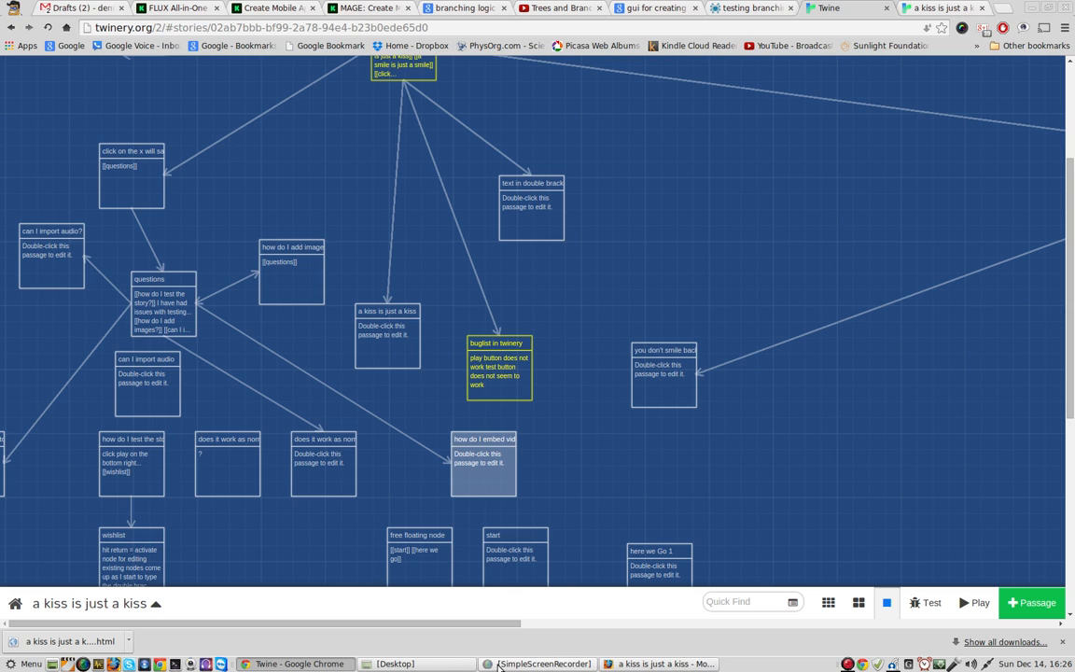
{"action": "left_click", "coordinate": [846, 665]}
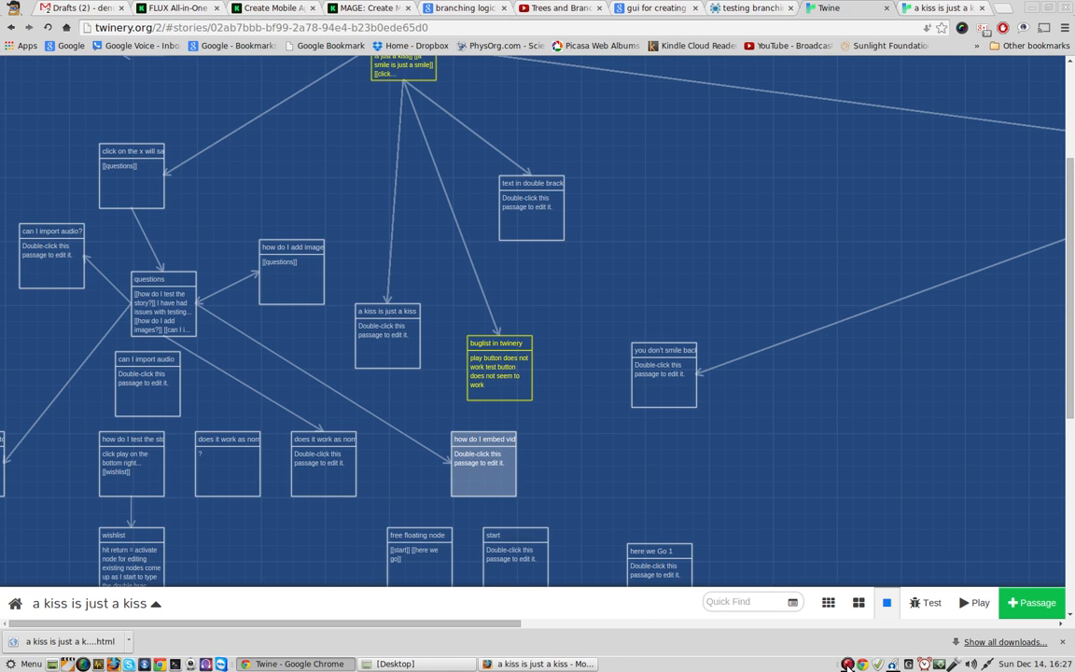
{"action": "right_click", "coordinate": [847, 665]}
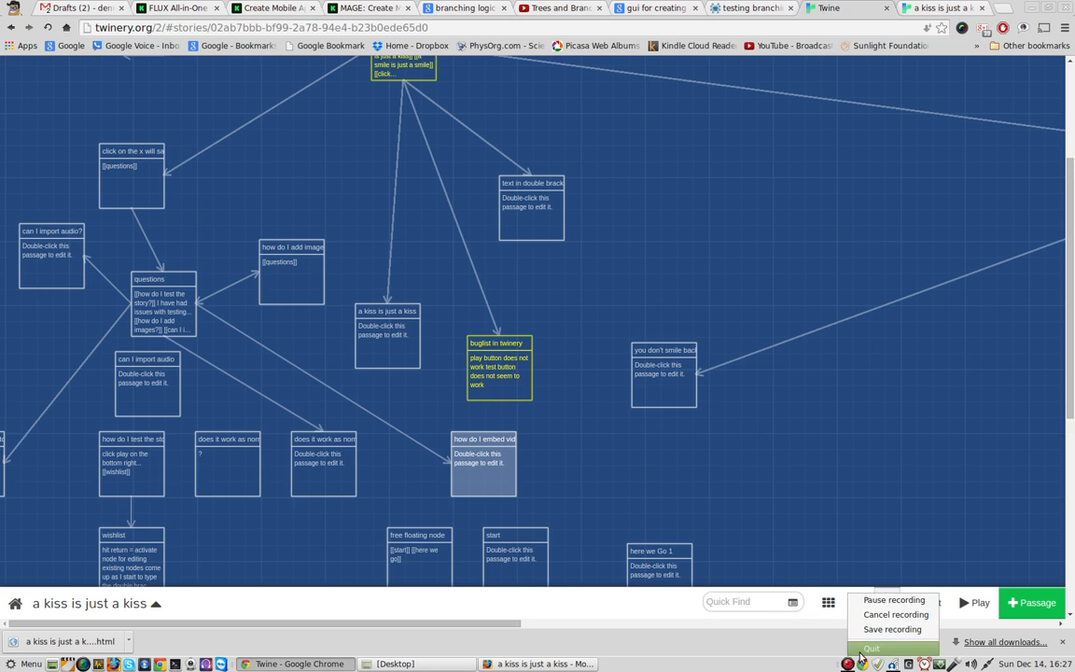